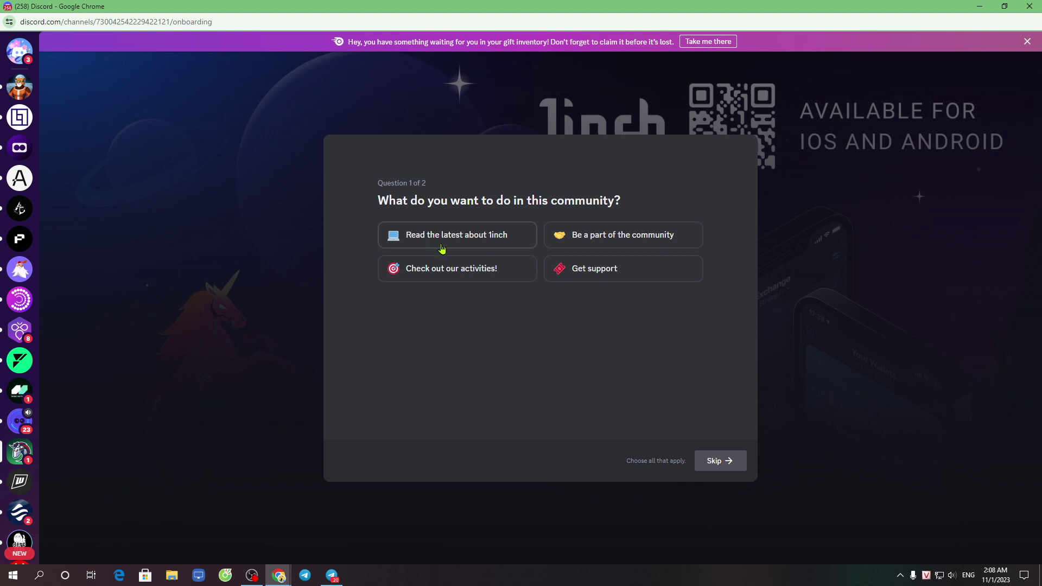
# Complete the 1inch server onboarding by choosing all four community interests and confirming "I'm a human!".
pyautogui.click(567, 239)
pyautogui.click(467, 270)
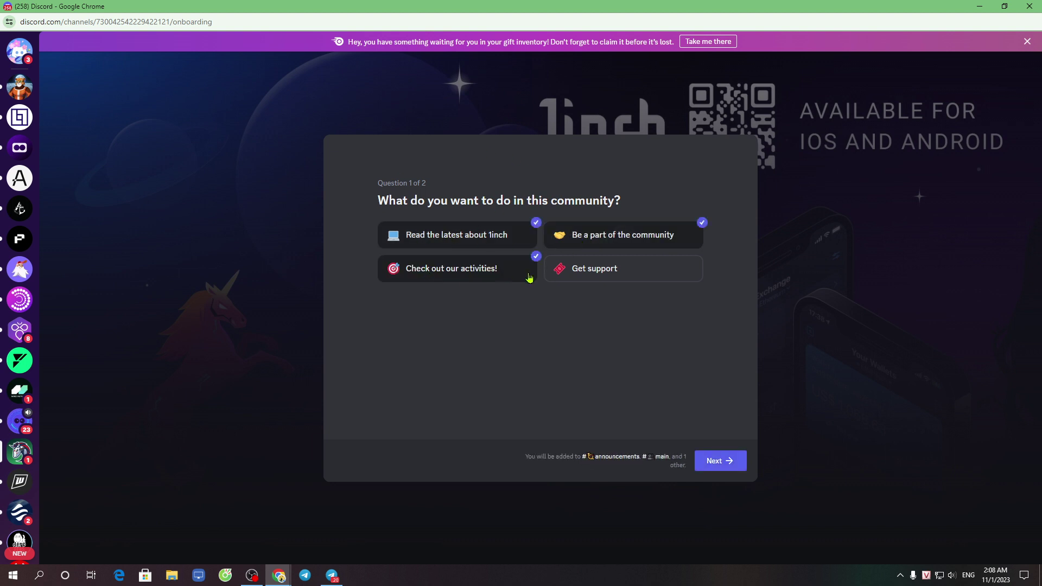
pyautogui.click(606, 274)
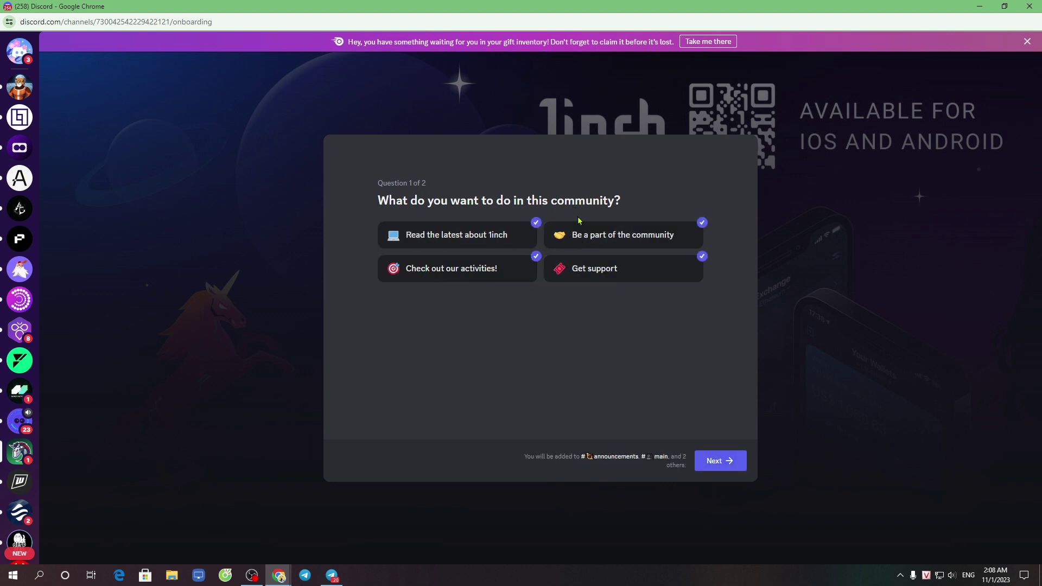
pyautogui.click(727, 461)
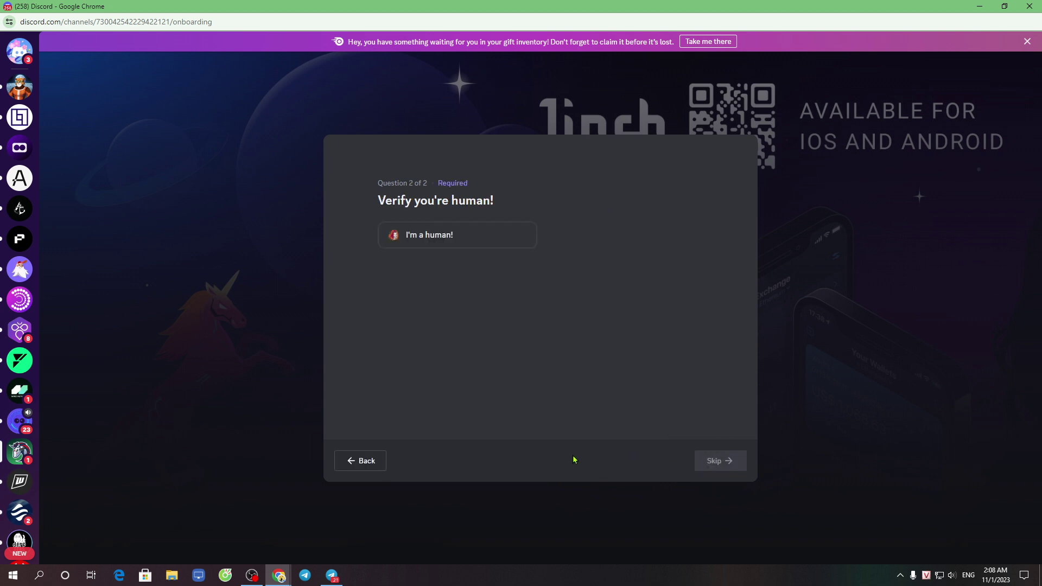
pyautogui.click(432, 242)
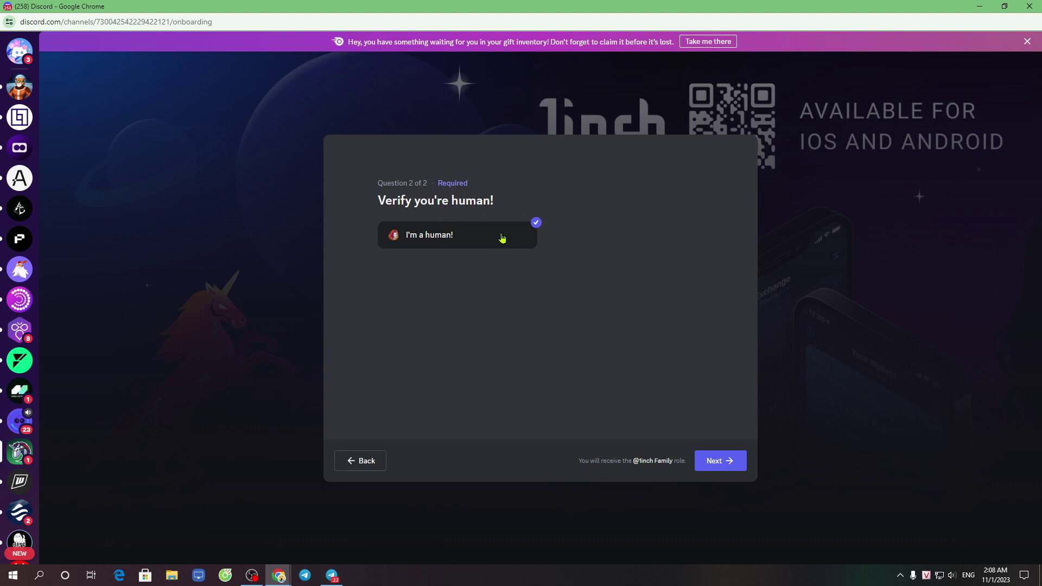
pyautogui.click(723, 463)
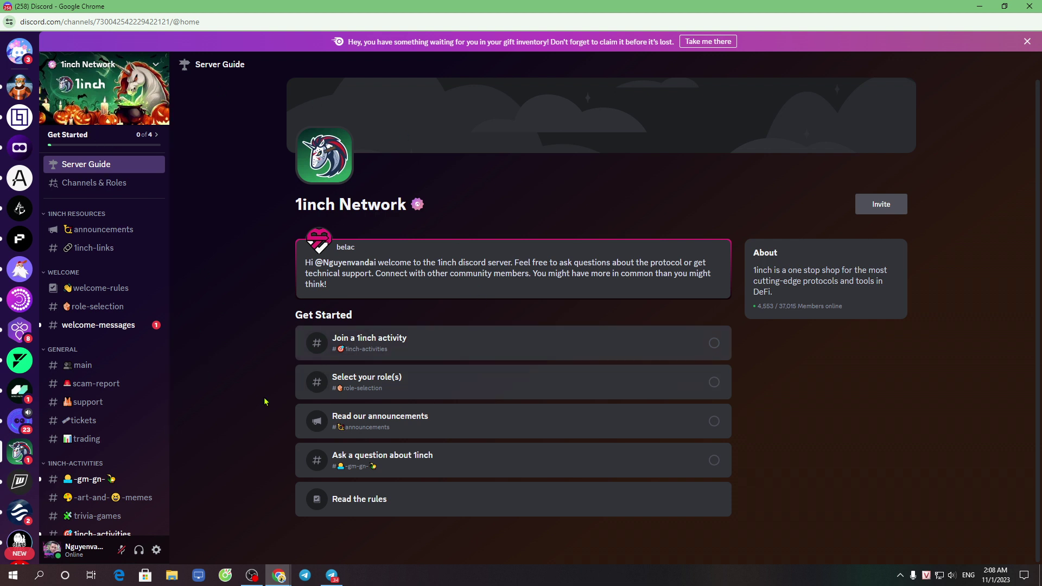
# Open the 1inch-activities channel from the server guide's first Get Started task and send the message "hi".
pyautogui.scroll(-3, 123, 442)
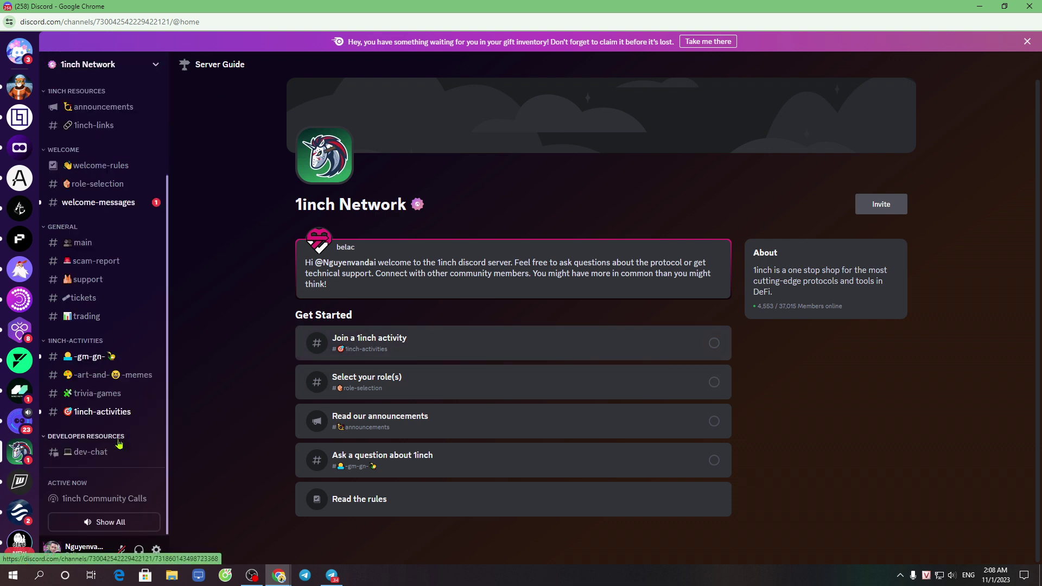
pyautogui.scroll(3, 123, 442)
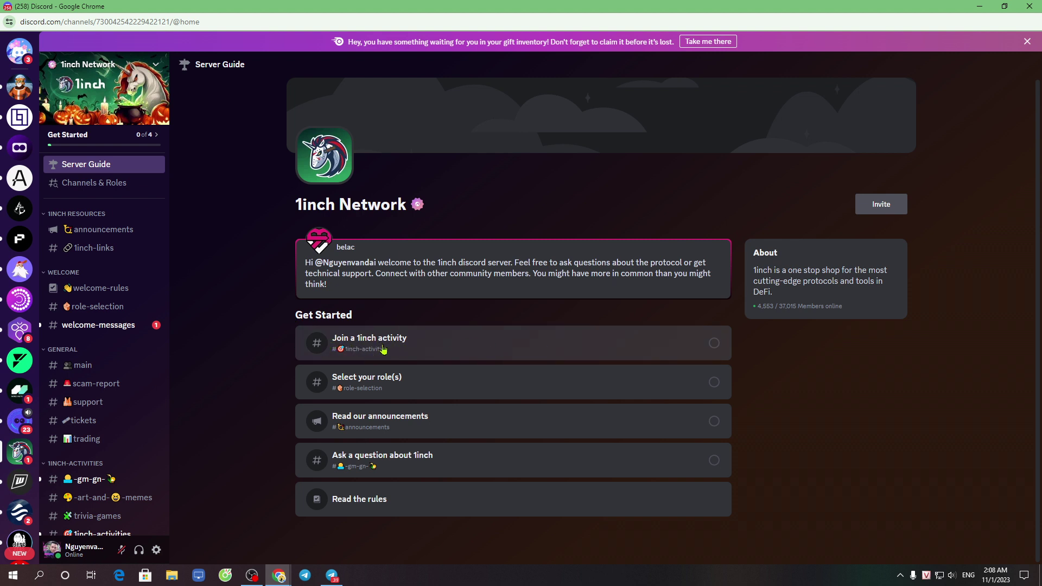
pyautogui.click(435, 351)
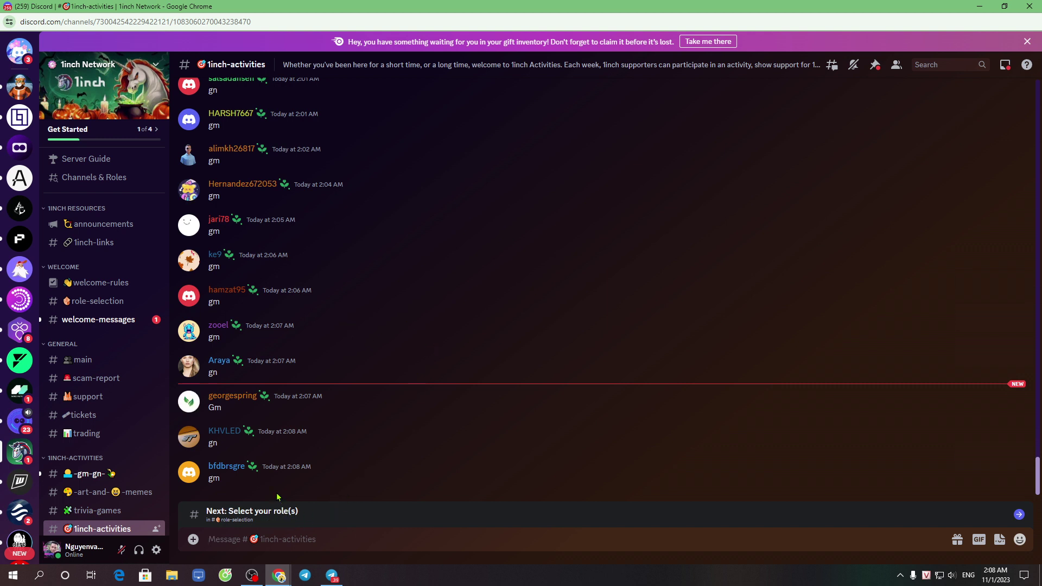
pyautogui.write('hi')
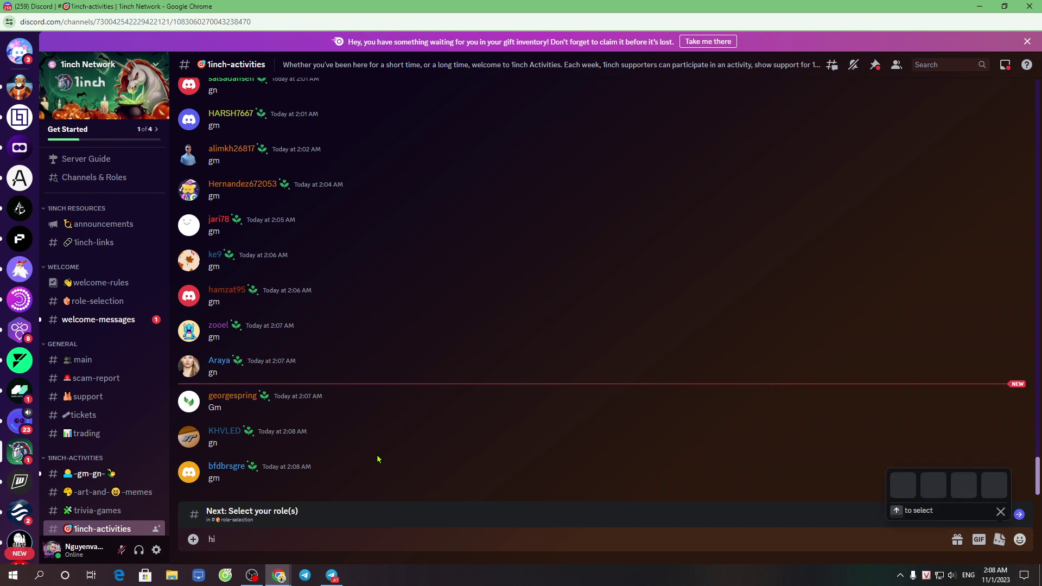
pyautogui.press('Return')
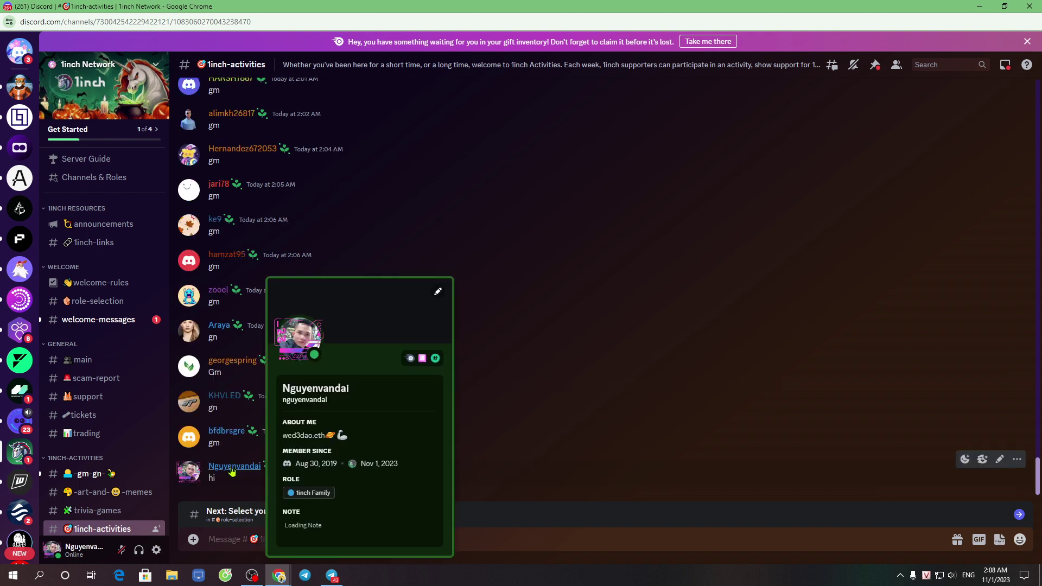
pyautogui.click(635, 349)
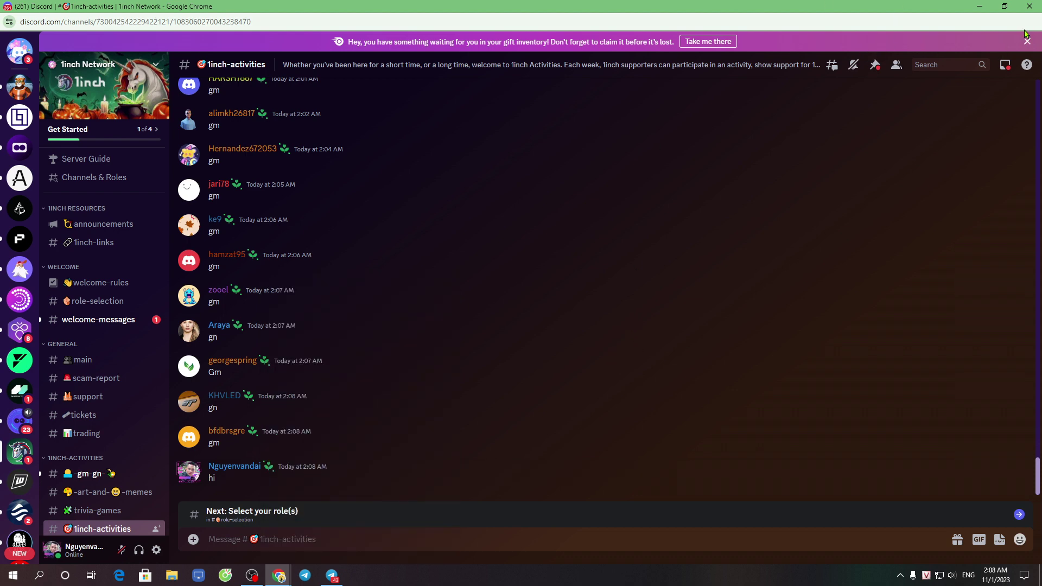
# Return to Galxe's Dark Matter campaign, verify the 1inch Discord member role task, and expand the Arbitrum Fusion Swap task.
pyautogui.click(1029, 6)
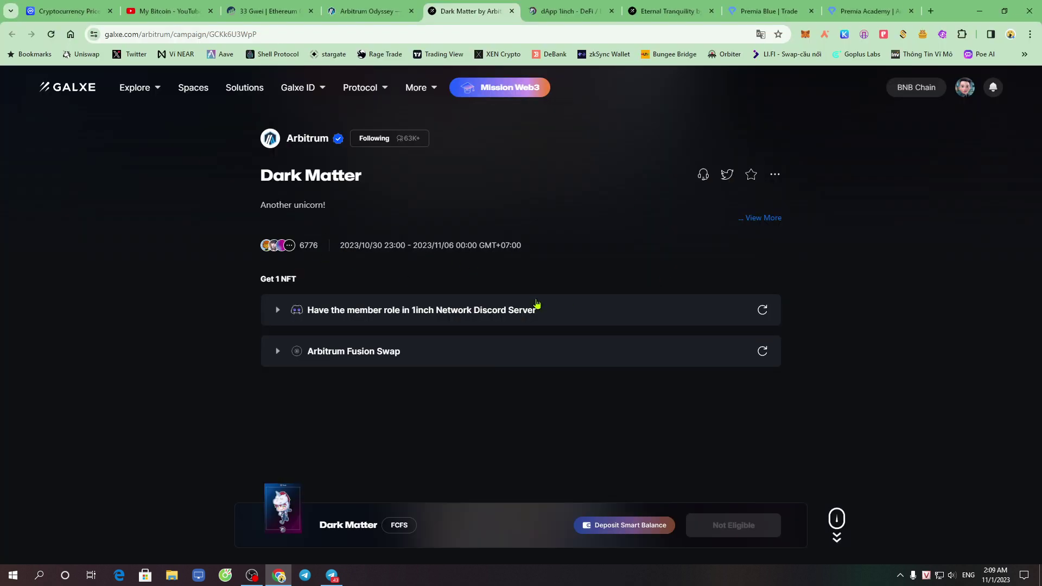
pyautogui.click(762, 311)
pyautogui.click(766, 317)
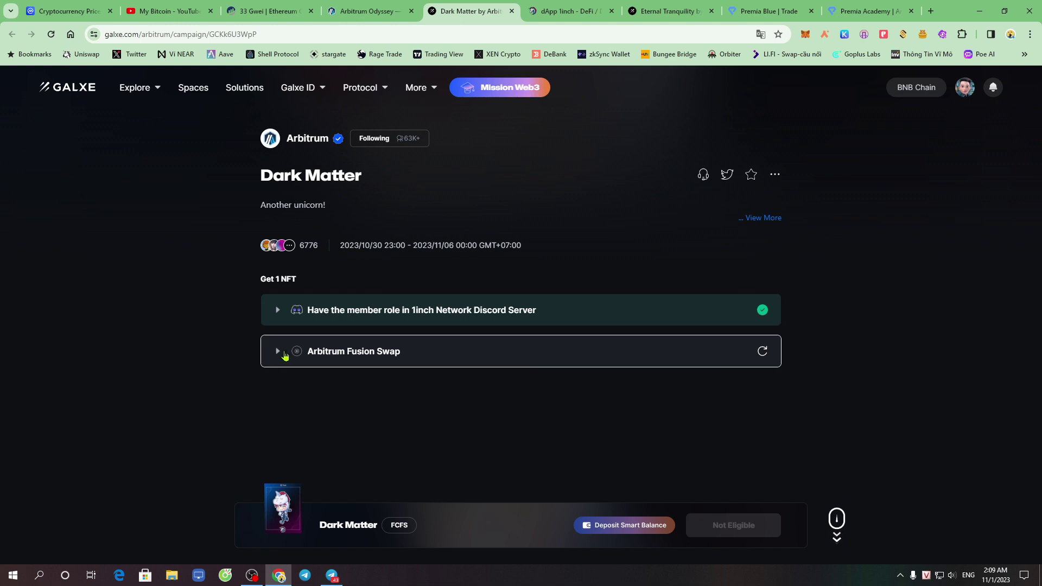
pyautogui.click(278, 352)
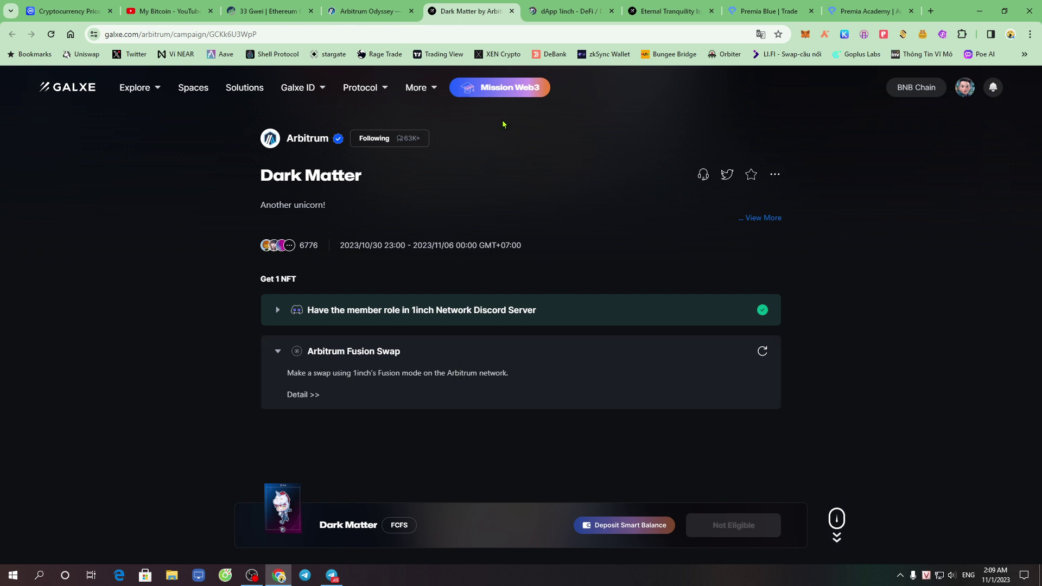
# Go to the 1inch swap page and switch MetaMask's network to Arbitrum by searching for "ar".
pyautogui.click(553, 20)
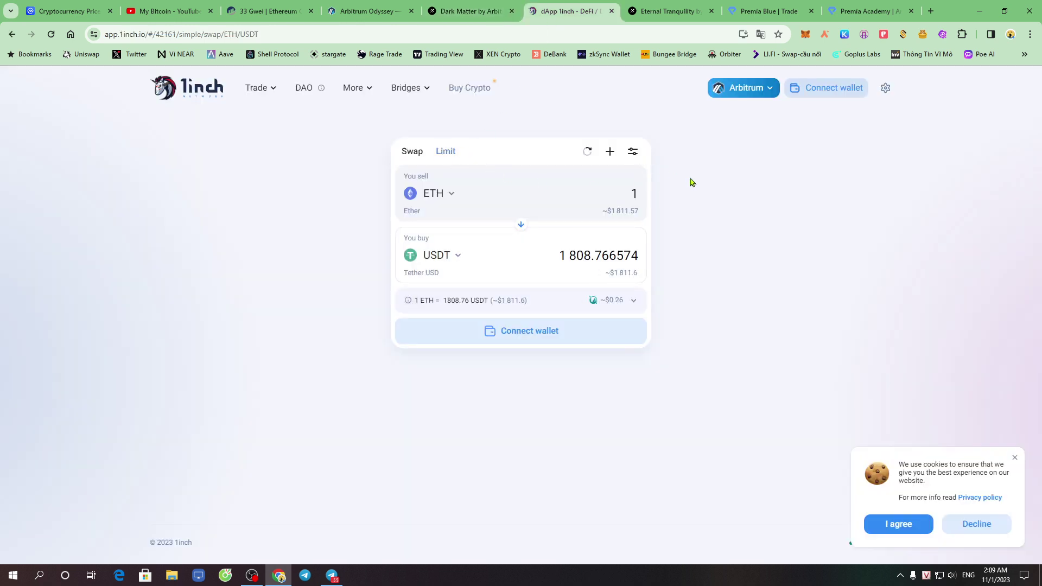
pyautogui.click(351, 33)
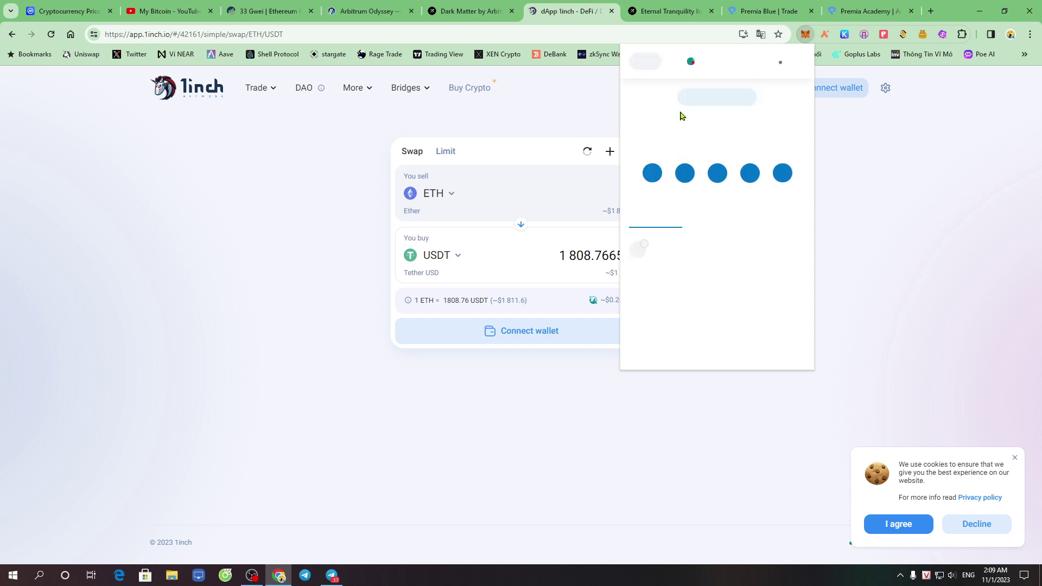
pyautogui.click(644, 61)
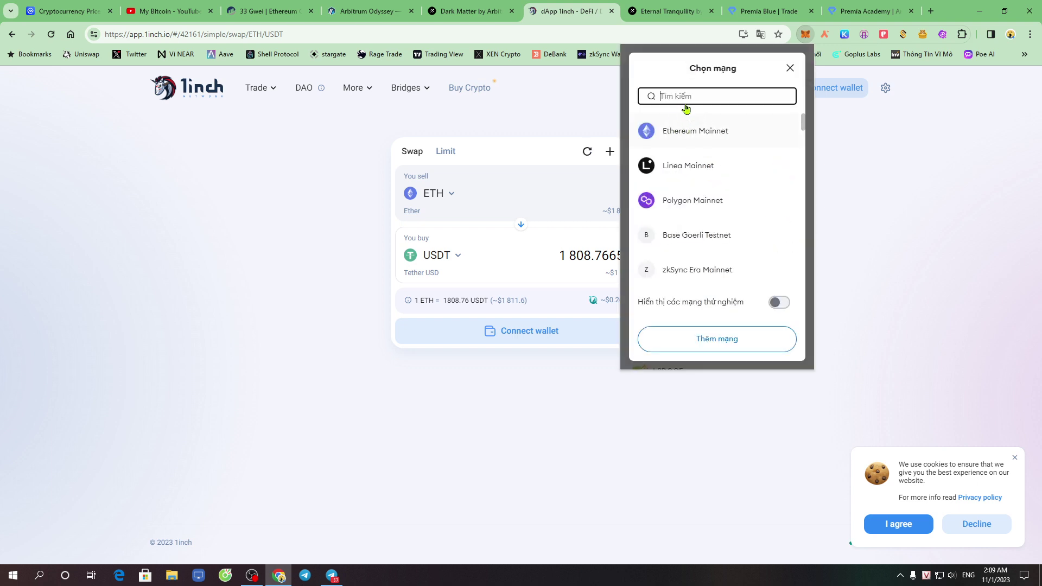
pyautogui.write('ar')
pyautogui.click(702, 136)
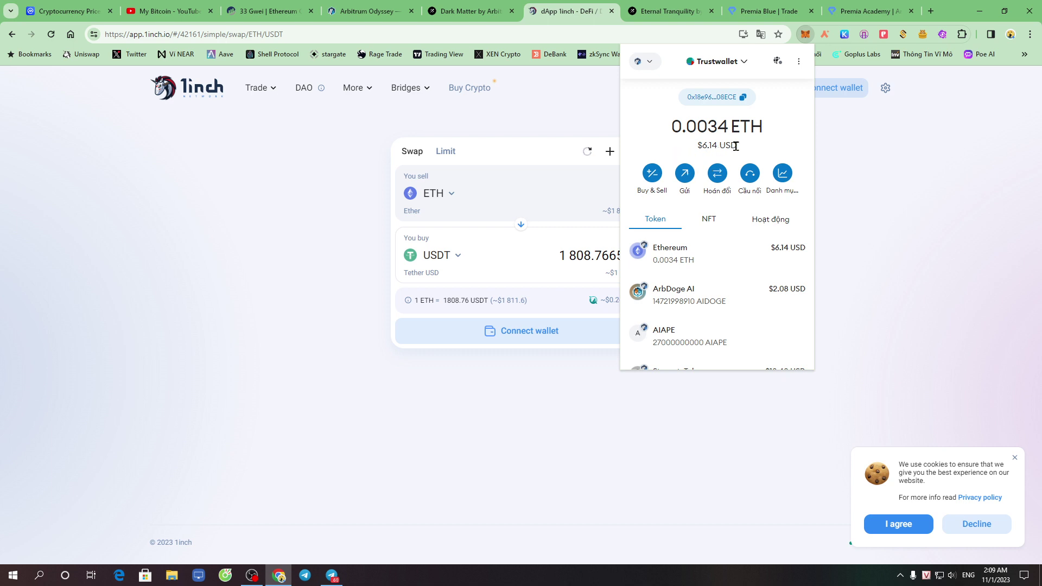
pyautogui.click(863, 194)
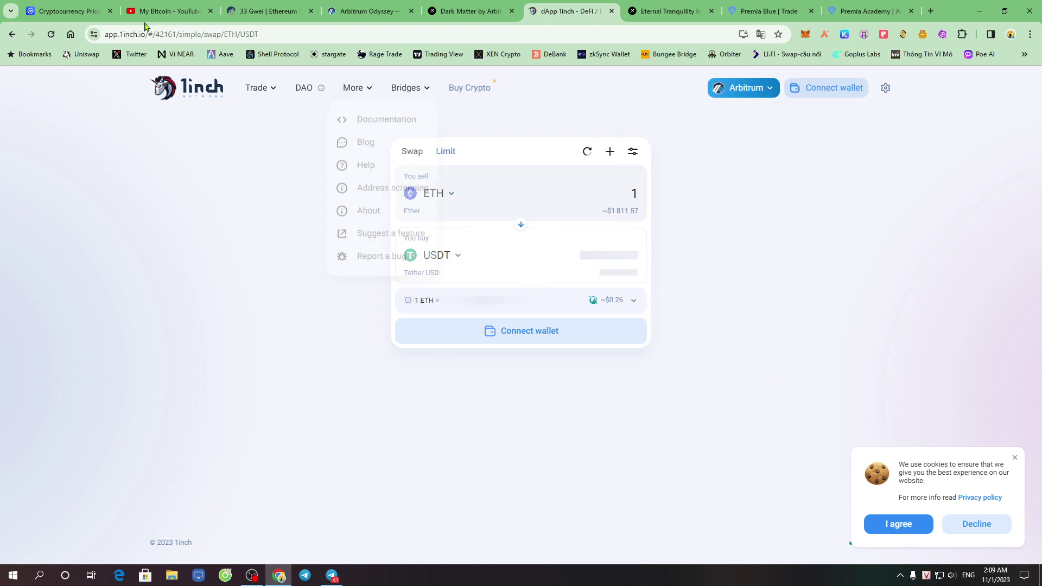
pyautogui.click(741, 89)
pyautogui.click(751, 89)
pyautogui.click(750, 89)
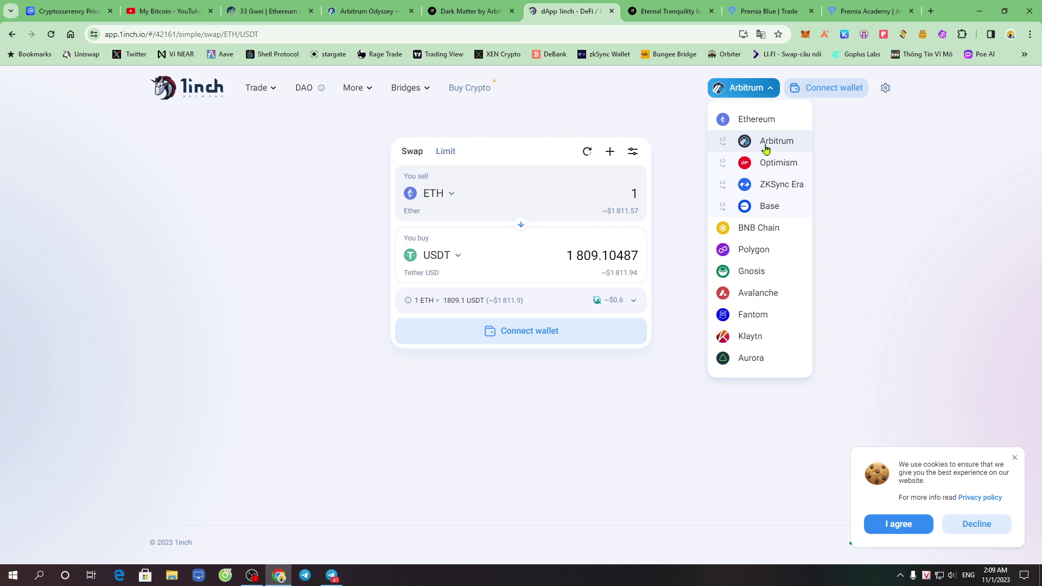
pyautogui.click(904, 151)
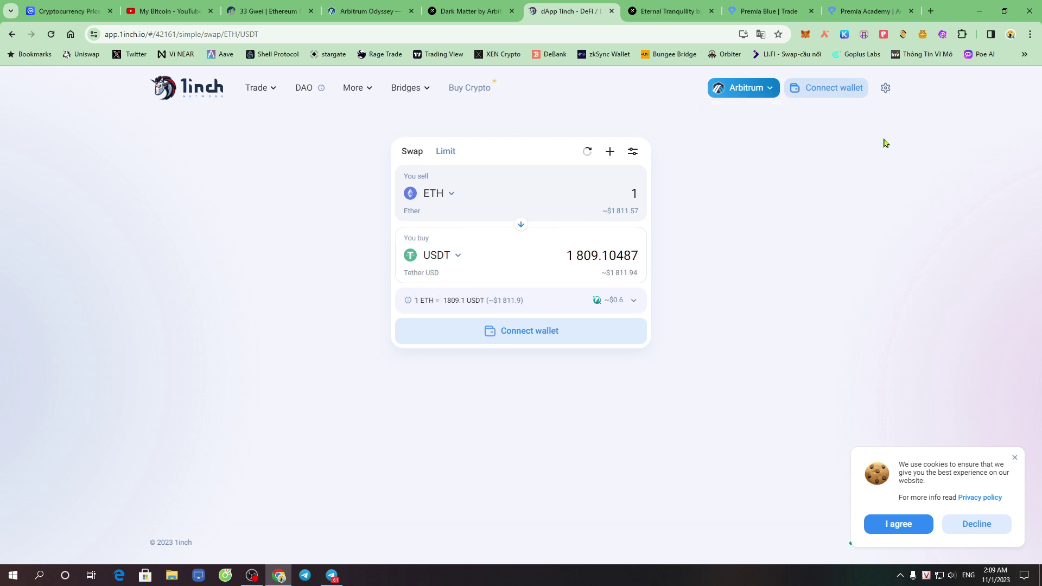
# Accept the terms and connect the Trustwallet account to 1inch through MetaMask on the Arbitrum network.
pyautogui.click(825, 93)
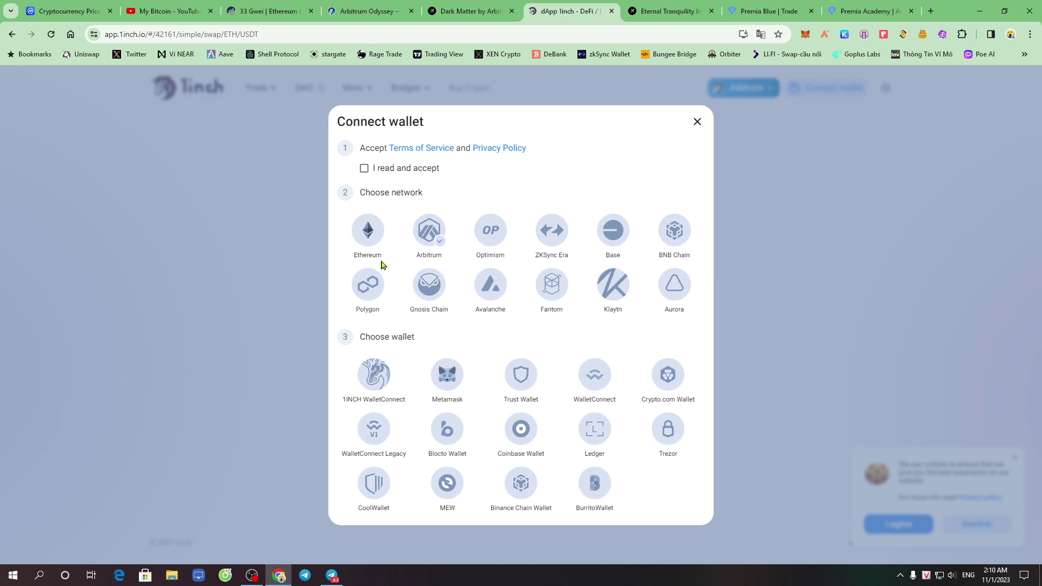
pyautogui.click(364, 168)
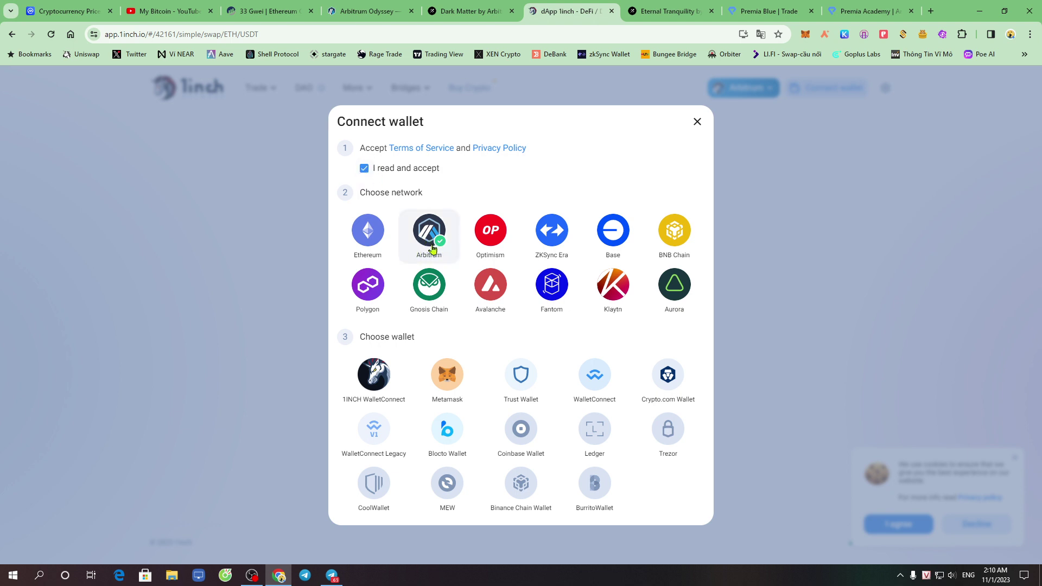
pyautogui.click(447, 387)
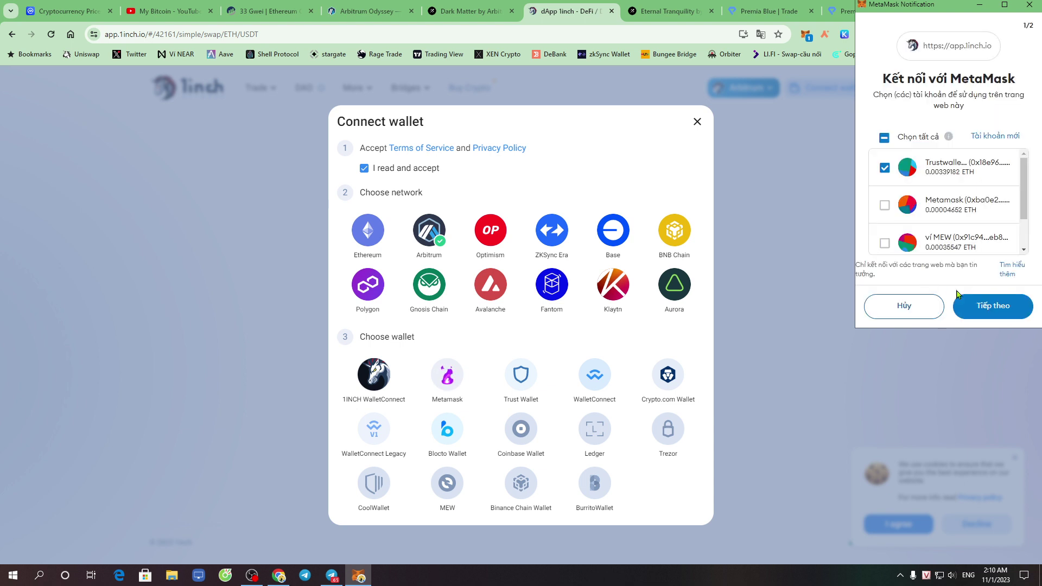
pyautogui.click(989, 308)
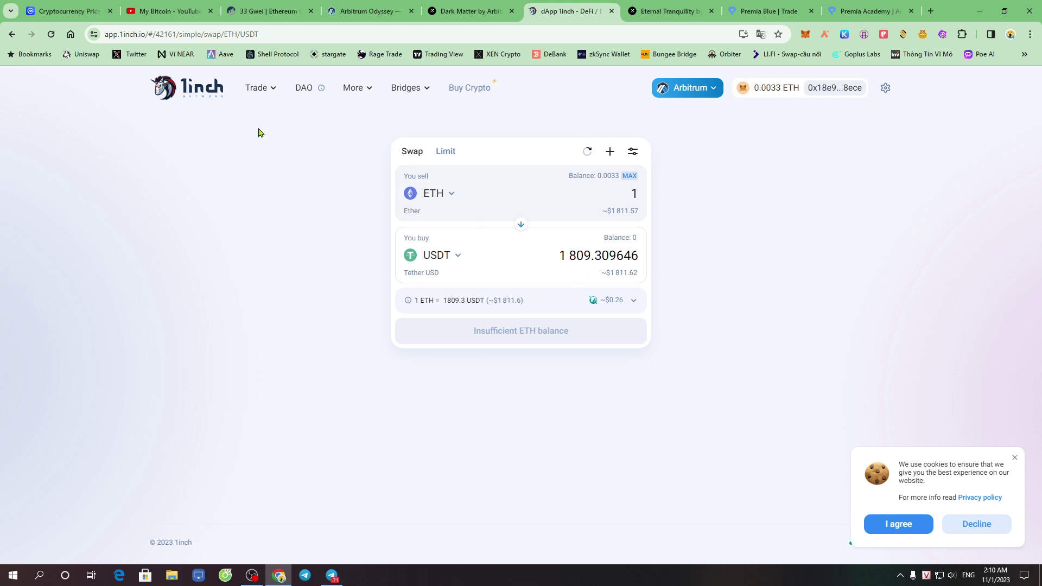
# Switch Fusion off and back on in the swap settings, then return to the swap form with Fusion enabled.
pyautogui.click(256, 87)
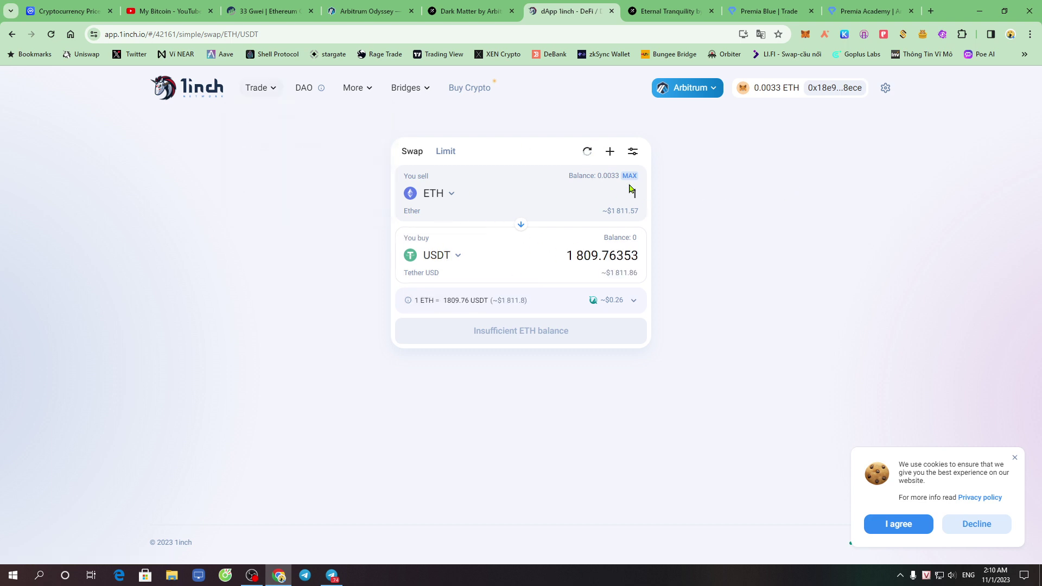
pyautogui.click(633, 153)
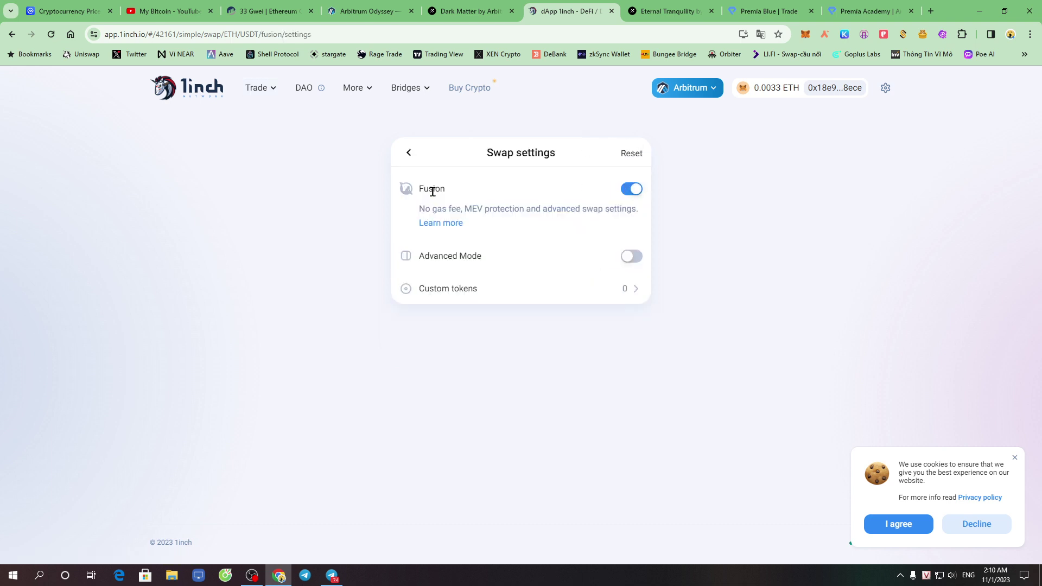
pyautogui.moveTo(454, 194); pyautogui.dragTo(523, 196)
pyautogui.click(632, 190)
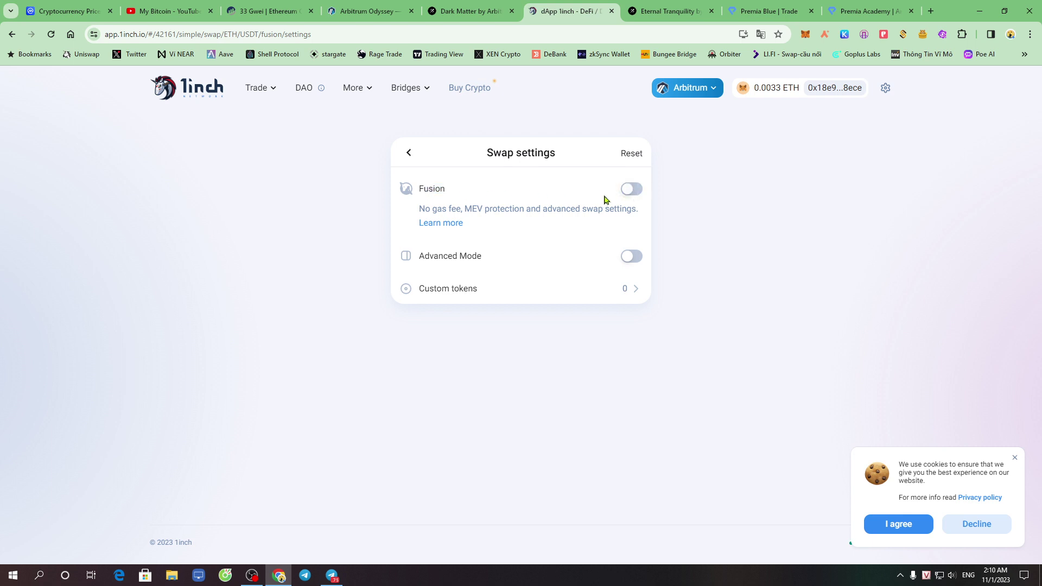
pyautogui.click(632, 190)
pyautogui.moveTo(450, 194); pyautogui.dragTo(418, 193)
pyautogui.doubleClick(632, 190)
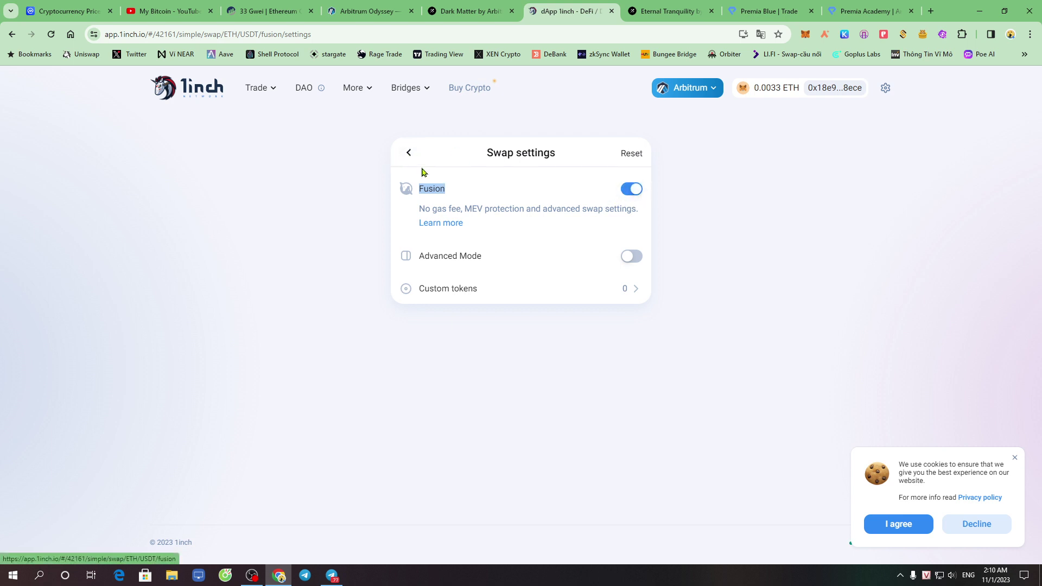
pyautogui.click(409, 154)
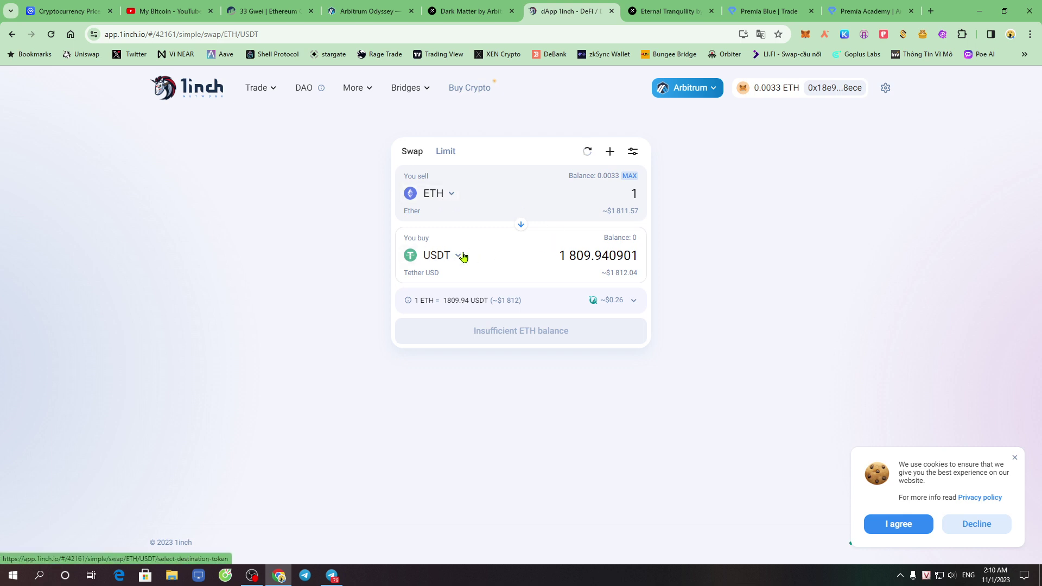
# Choose Arbitrum (ARB) as the token to buy with ETH.
pyautogui.doubleClick(634, 194)
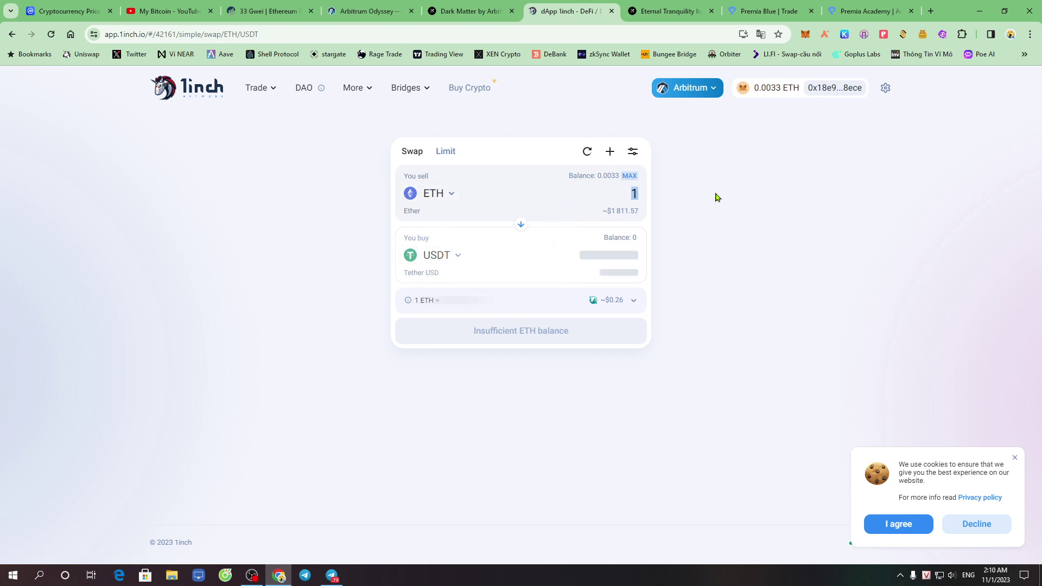
pyautogui.click(456, 258)
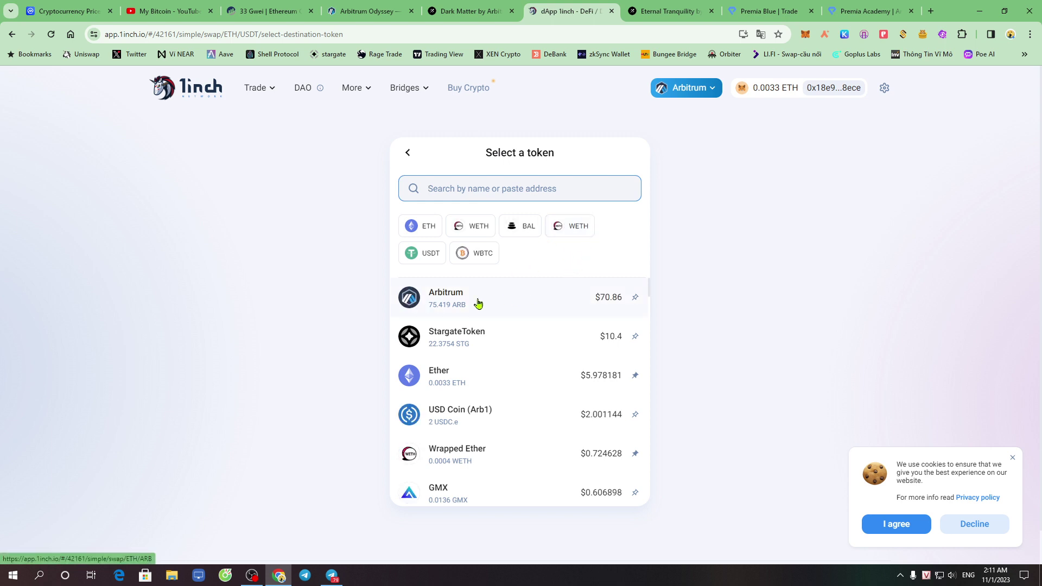
pyautogui.click(523, 302)
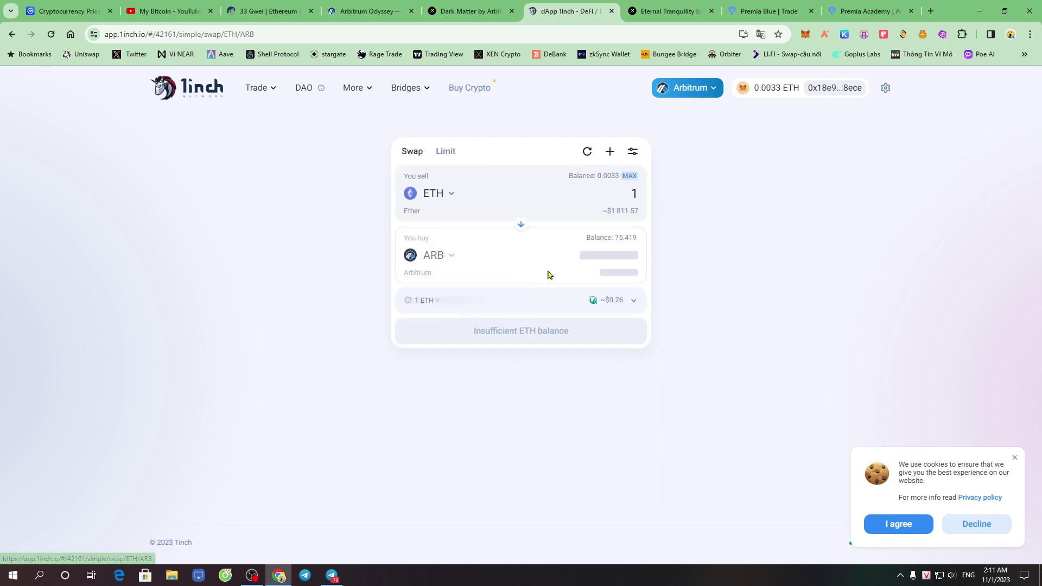
pyautogui.moveTo(625, 191); pyautogui.dragTo(674, 197)
pyautogui.moveTo(559, 256); pyautogui.dragTo(761, 247)
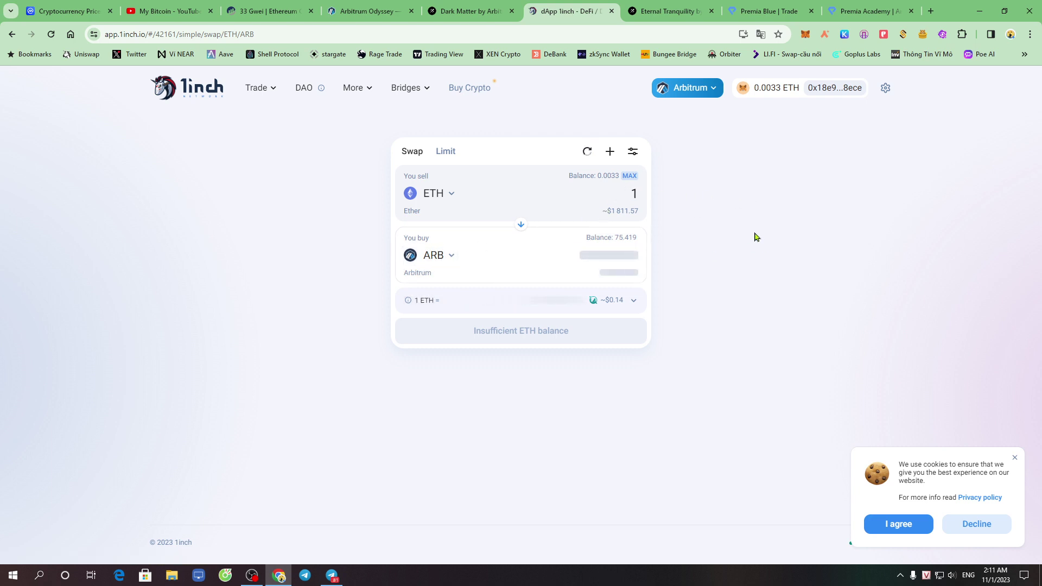
pyautogui.tripleClick(586, 253)
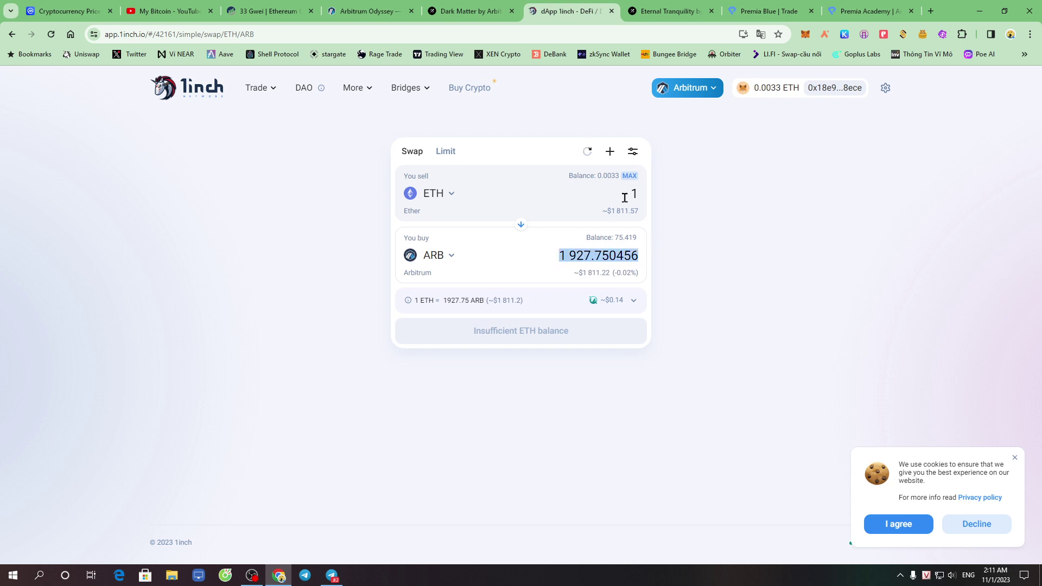
# Set the amount of ETH to sell for ARB to 0.0005.
pyautogui.moveTo(625, 197); pyautogui.dragTo(683, 195)
pyautogui.write('0.0001')
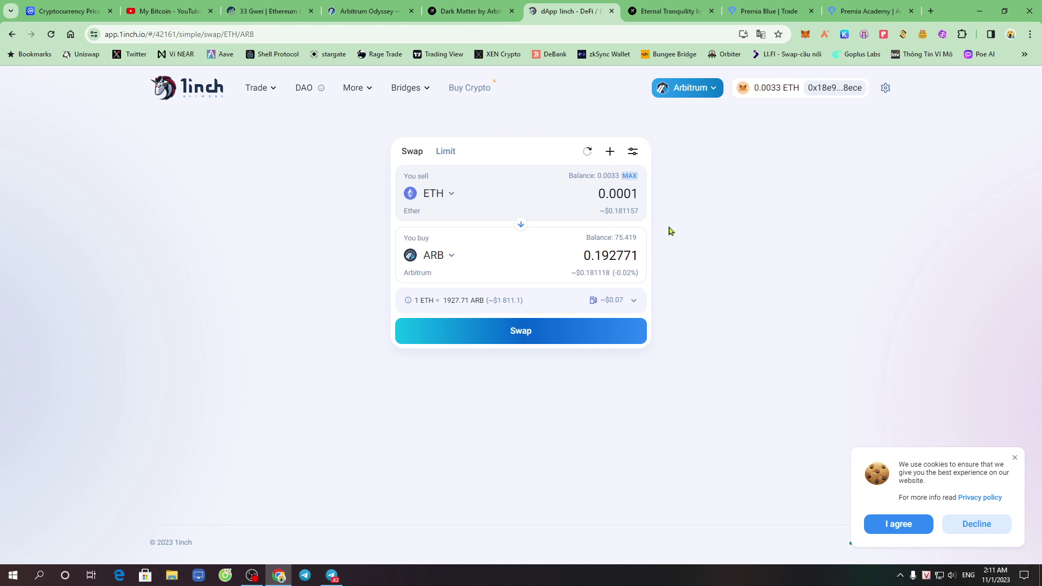
pyautogui.moveTo(622, 194); pyautogui.dragTo(700, 200)
pyautogui.write('05')
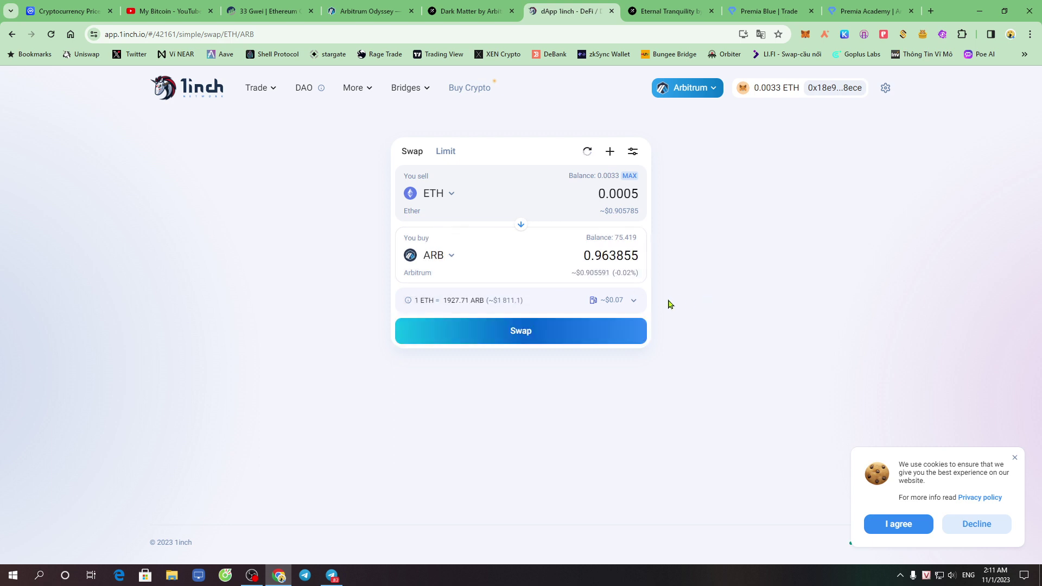
# Submit and confirm the ETH to ARB swap, then continue past the Pocket Universe transaction check.
pyautogui.click(518, 334)
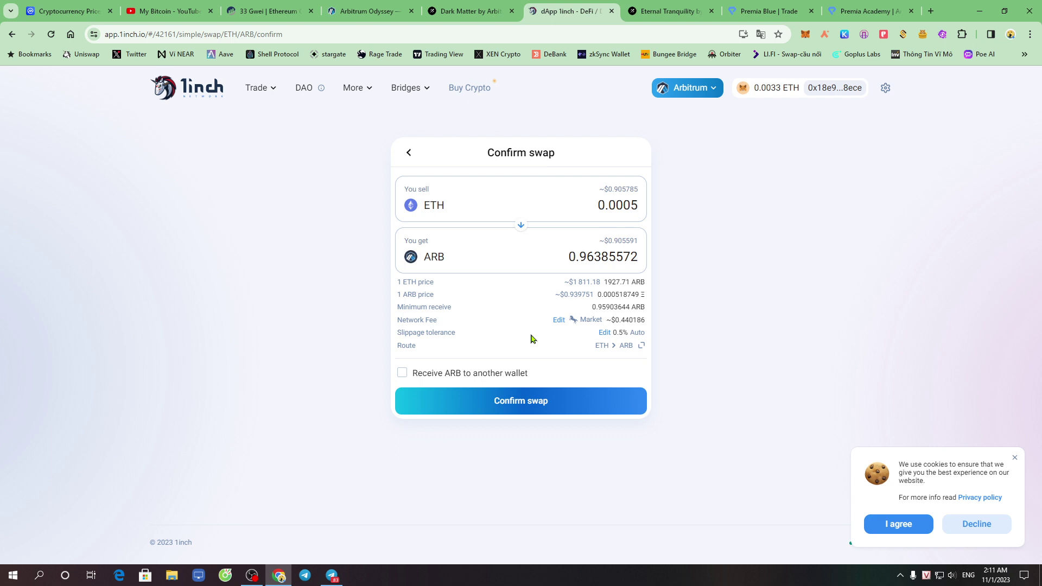
pyautogui.click(536, 406)
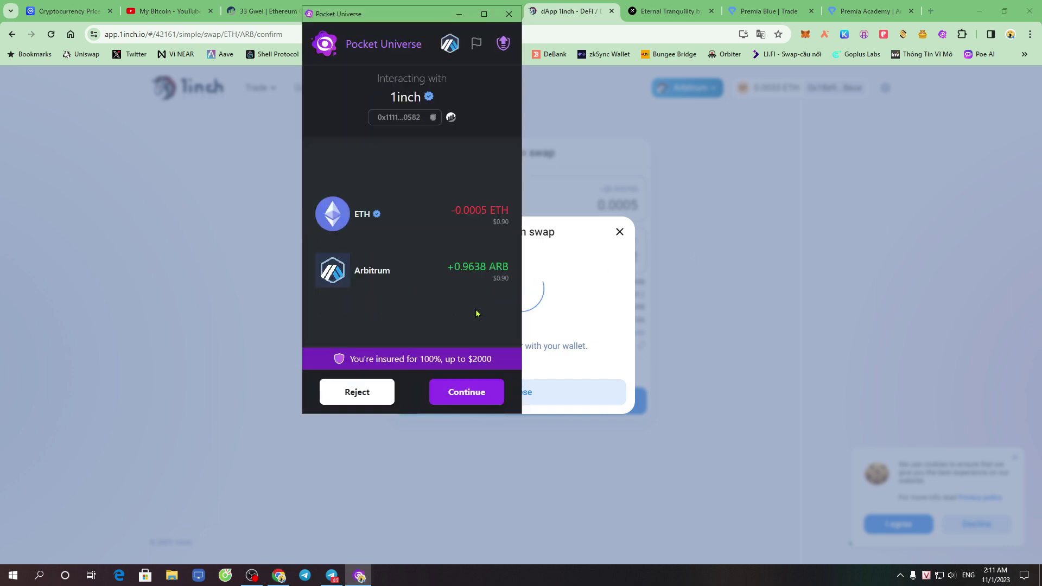
pyautogui.click(468, 397)
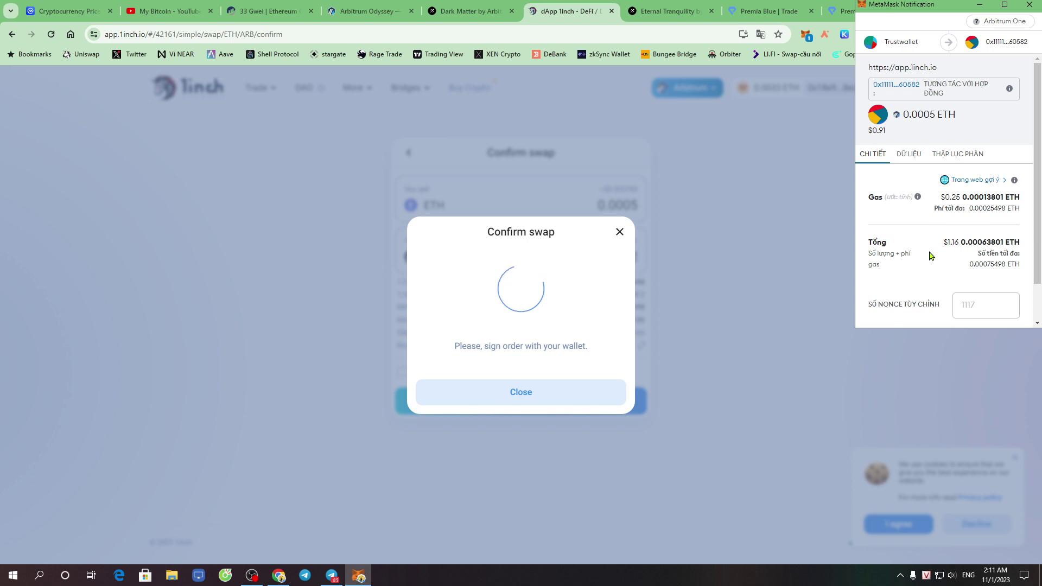
# Review the swap's gas cost in MetaMask and change the gas option from the site suggestion to Market (Thị trường).
pyautogui.click(972, 172)
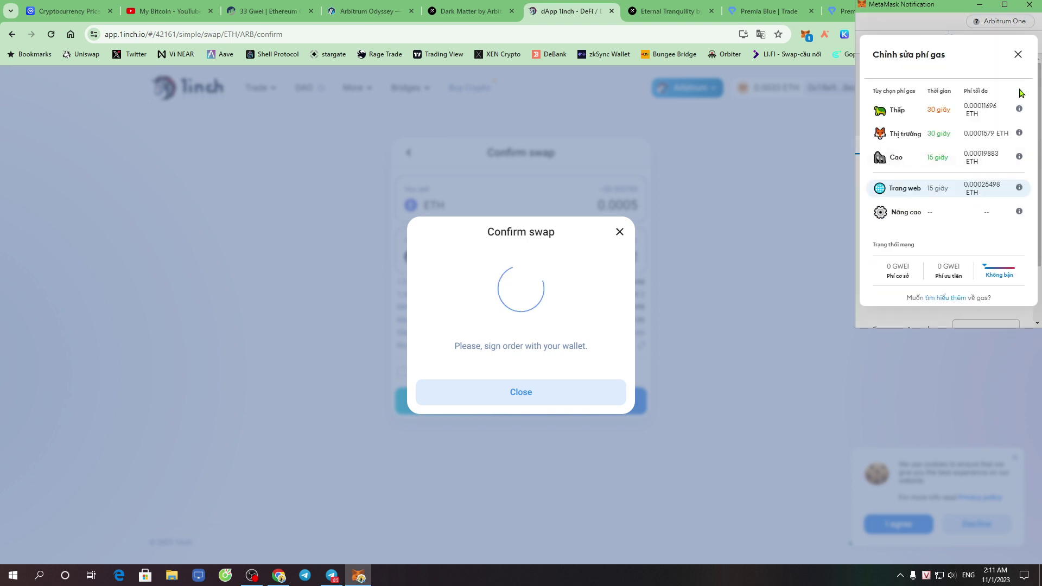
pyautogui.click(1018, 54)
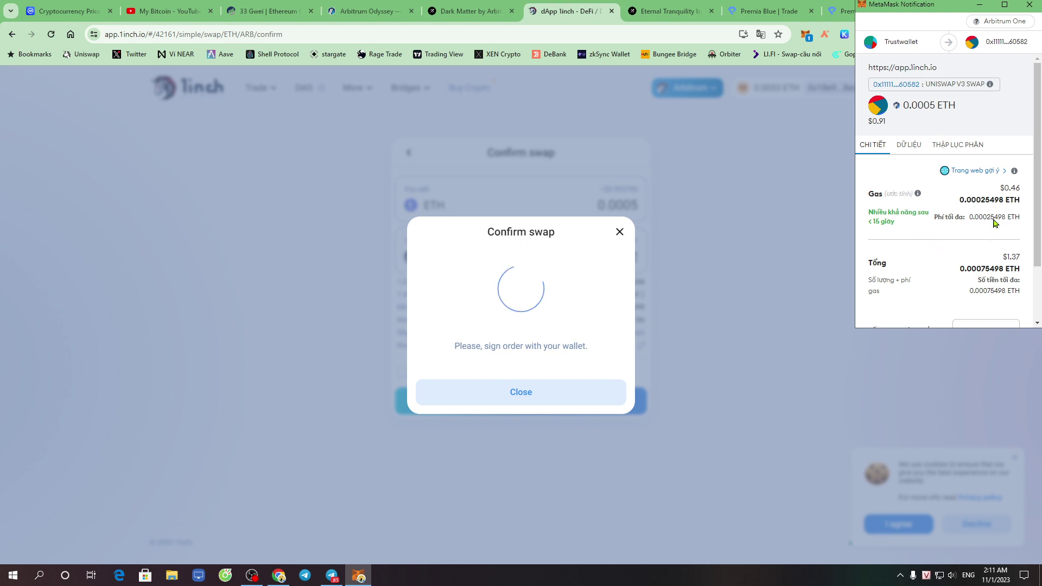
pyautogui.moveTo(999, 191); pyautogui.dragTo(1024, 192)
pyautogui.moveTo(999, 192); pyautogui.dragTo(1023, 193)
pyautogui.click(978, 194)
pyautogui.moveTo(989, 196); pyautogui.dragTo(1025, 192)
pyautogui.click(974, 173)
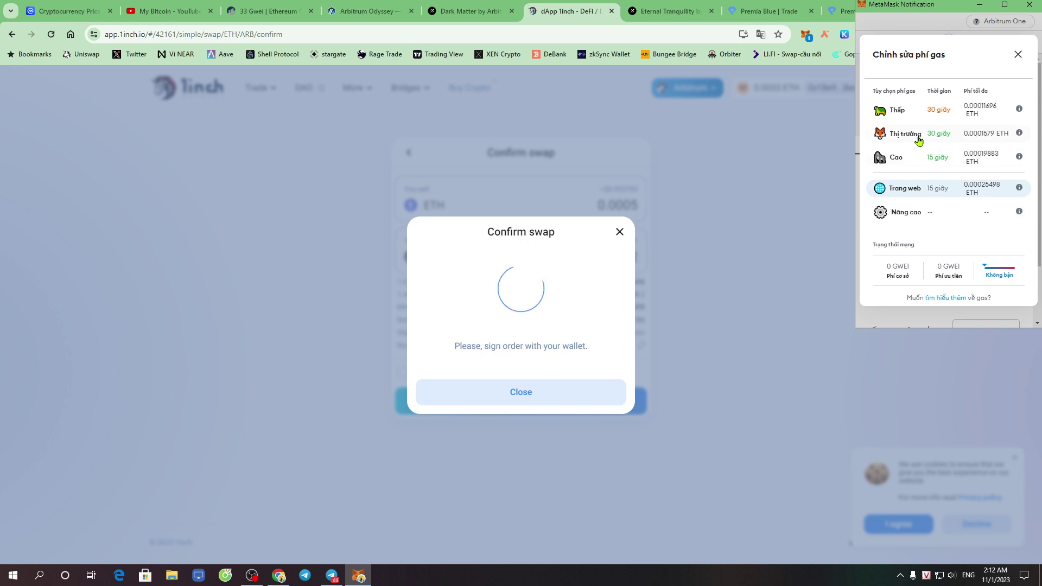
pyautogui.press('Escape')
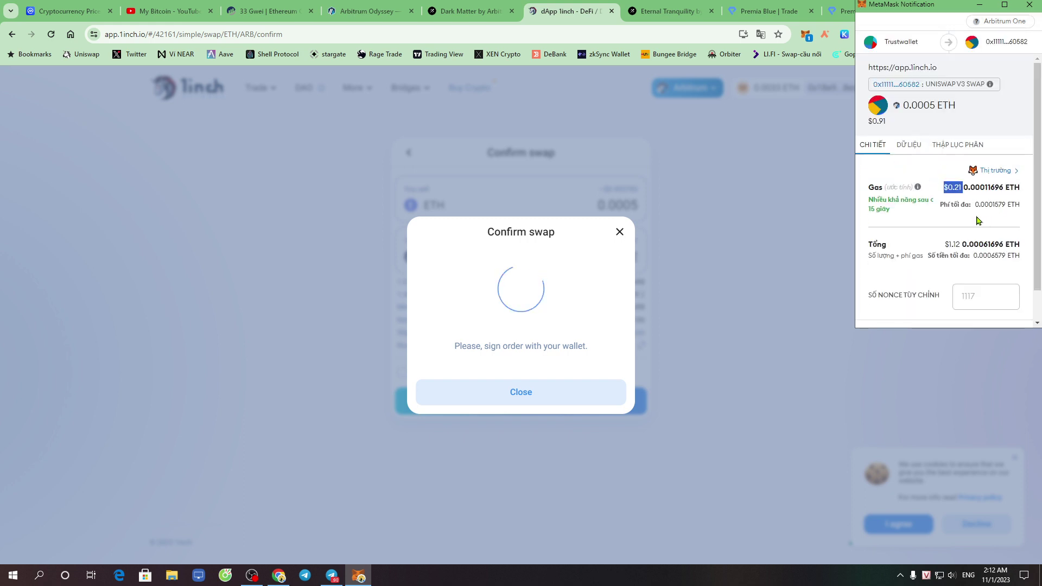
# Approve the swap transaction in MetaMask and close the transaction sent notice on 1inch.
pyautogui.moveTo(979, 205); pyautogui.dragTo(979, 241)
pyautogui.scroll(-1, 979, 241)
pyautogui.click(985, 306)
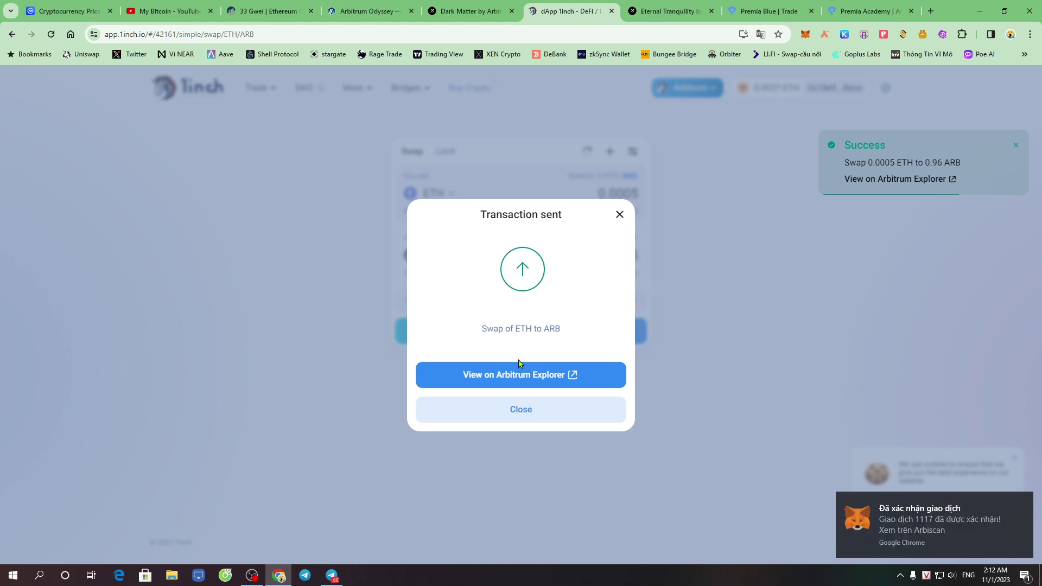
pyautogui.click(522, 411)
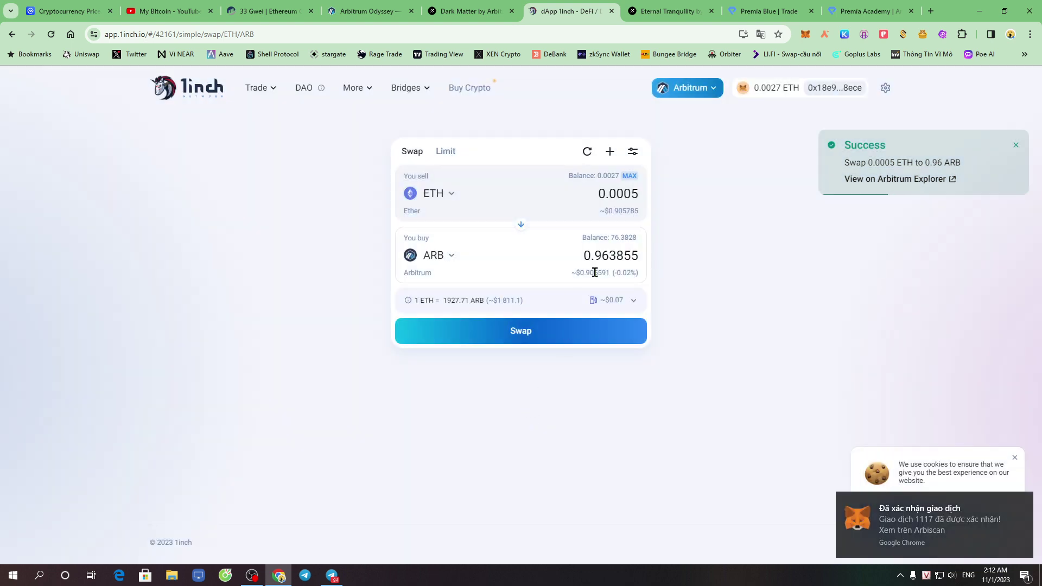
# Verify the Arbitrum Fusion Swap task on the Galxe Dark Matter campaign and reload the page.
pyautogui.click(477, 11)
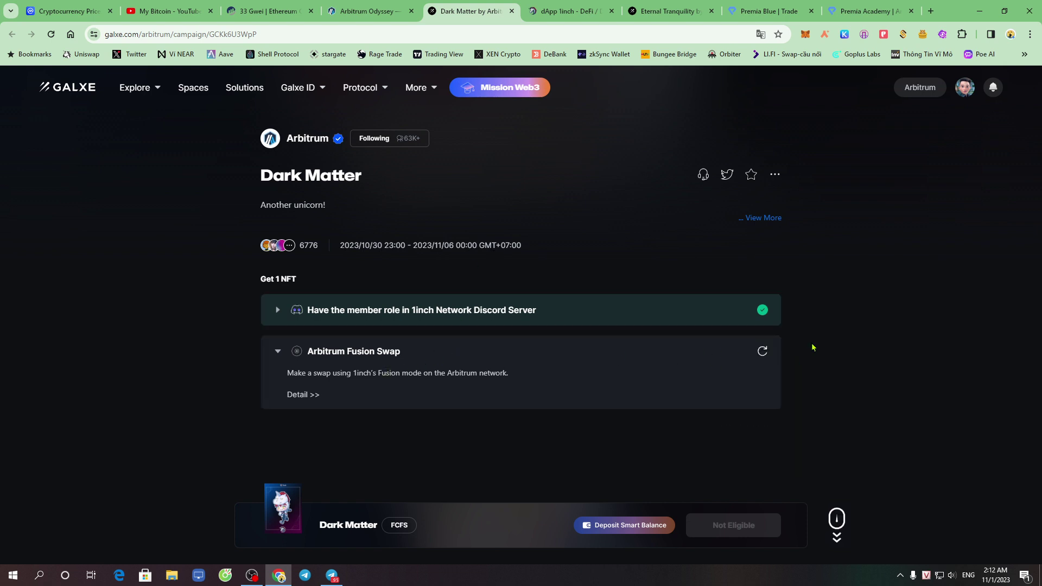
pyautogui.click(764, 362)
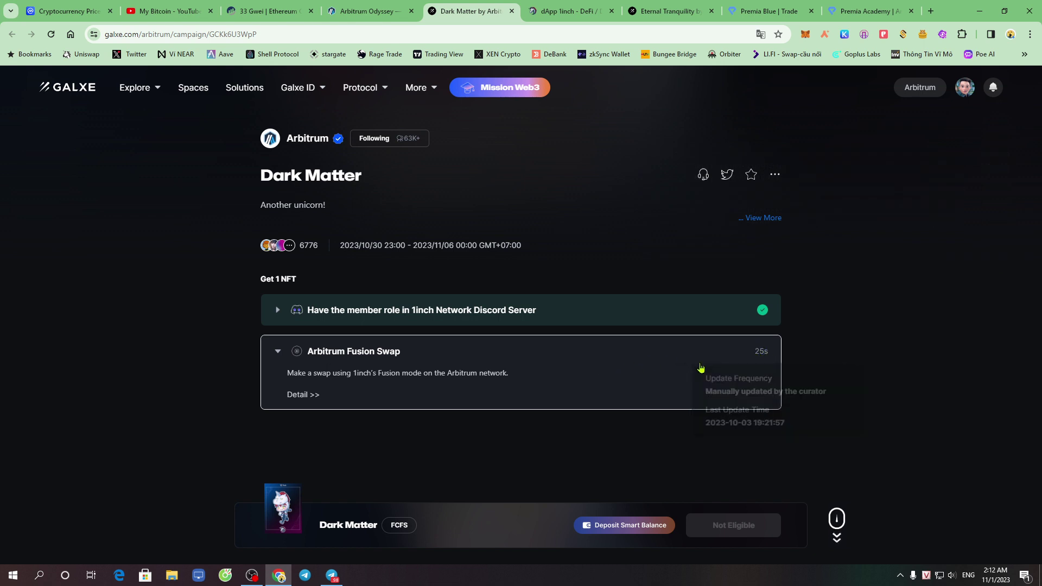
pyautogui.click(52, 35)
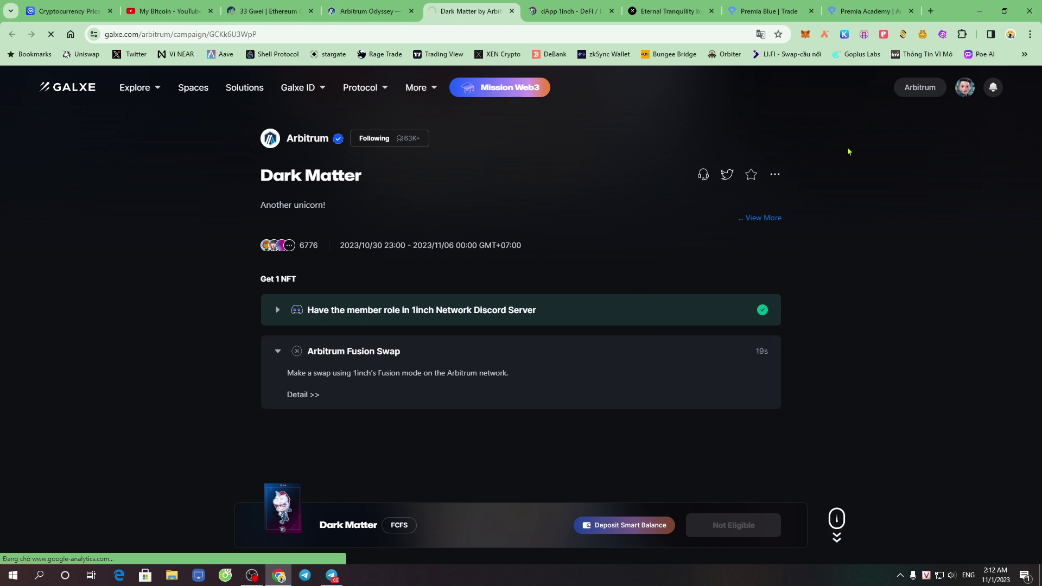
# Turn off the VPN extension's Singapore connection and verify the Arbitrum Fusion Swap task again.
pyautogui.click(923, 34)
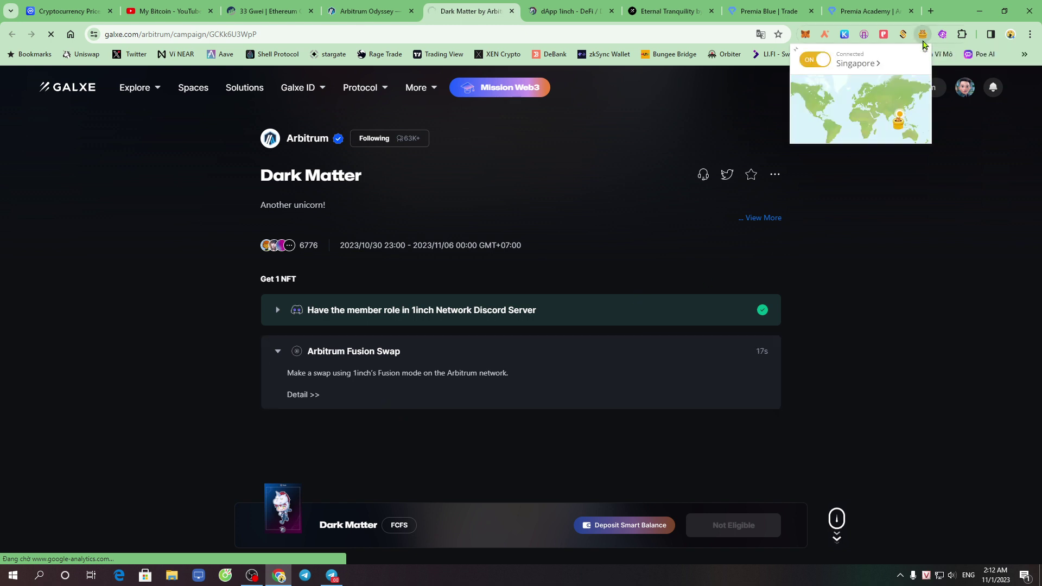
pyautogui.click(821, 68)
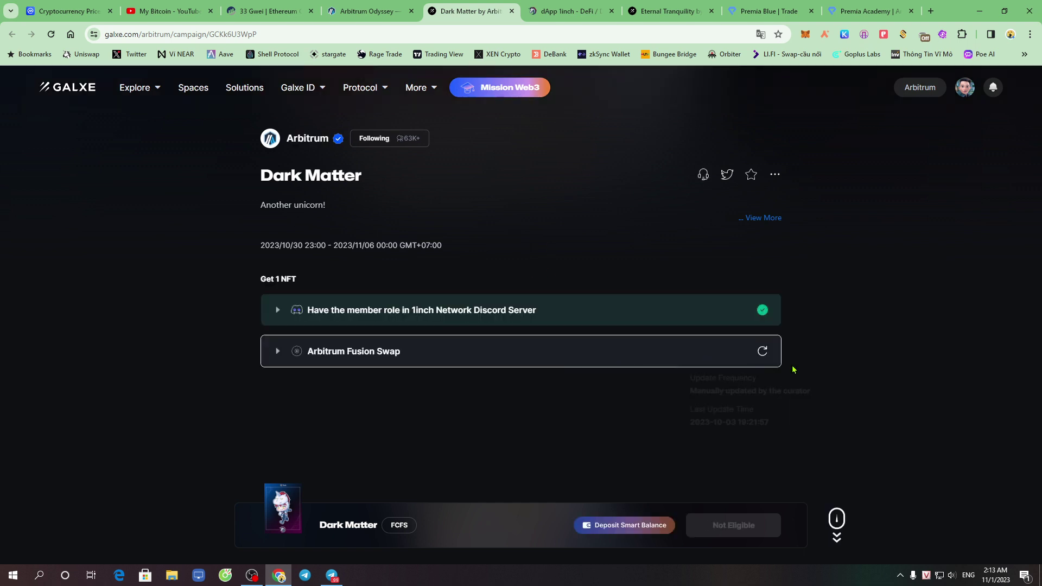
pyautogui.click(763, 351)
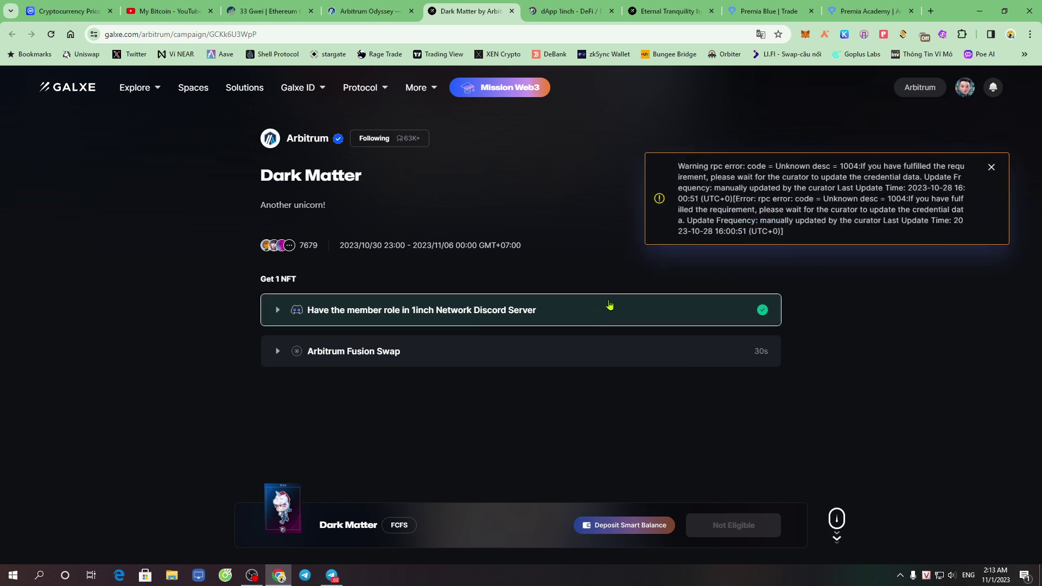
pyautogui.moveTo(682, 177); pyautogui.dragTo(858, 165)
pyautogui.click(883, 342)
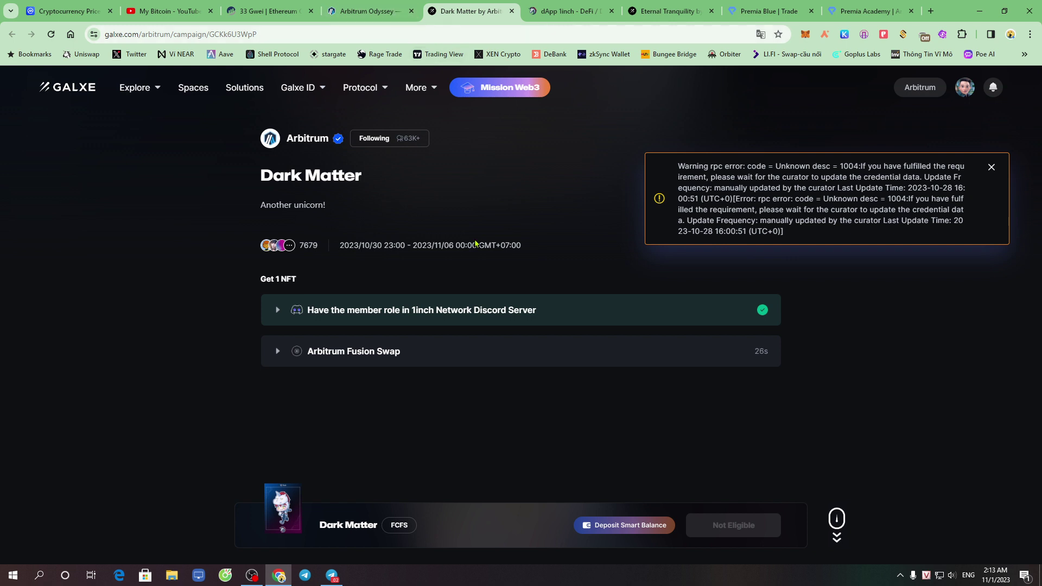
# Look over the Eternal Tranquility campaign, the Week 4 Odyssey missions, and the Premia Blue and Premia Academy pages.
pyautogui.click(667, 11)
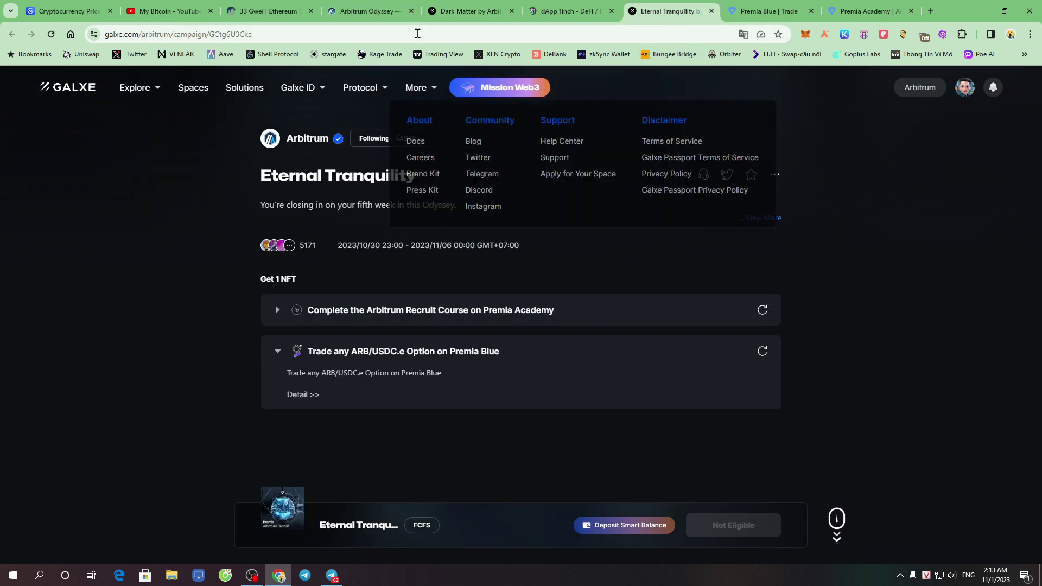
pyautogui.click(369, 11)
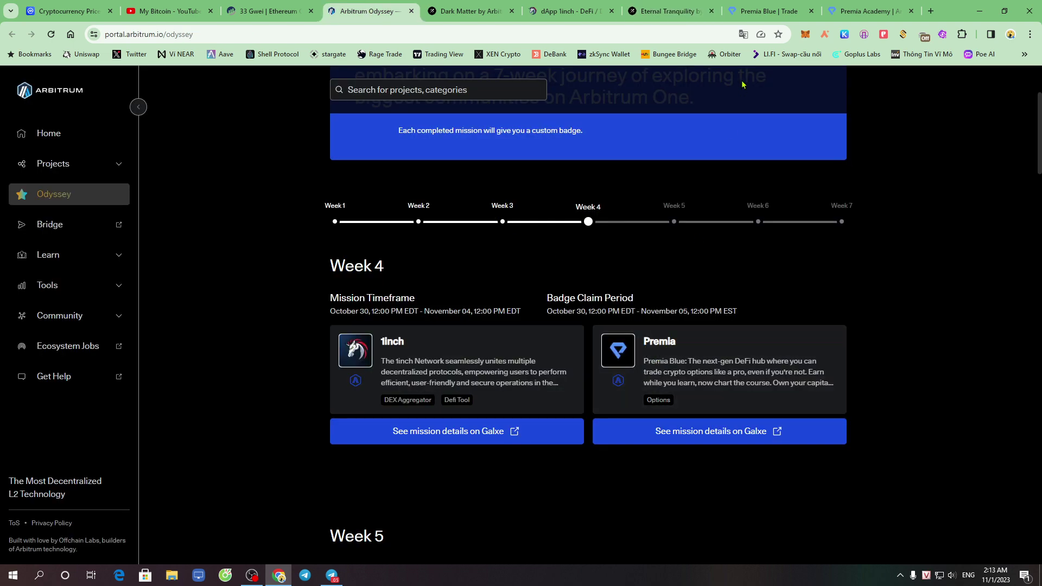
pyautogui.click(673, 12)
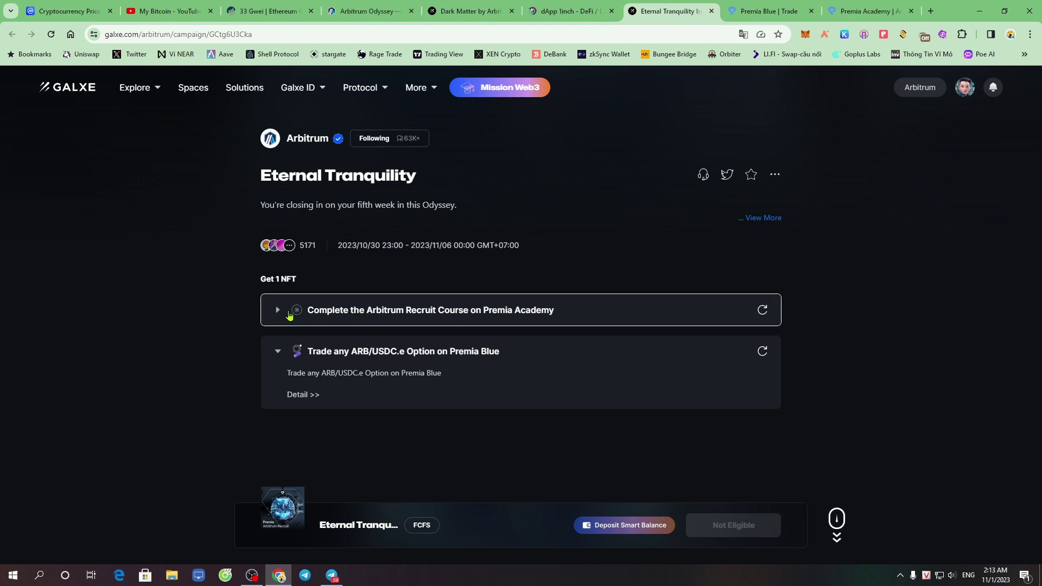
pyautogui.click(754, 12)
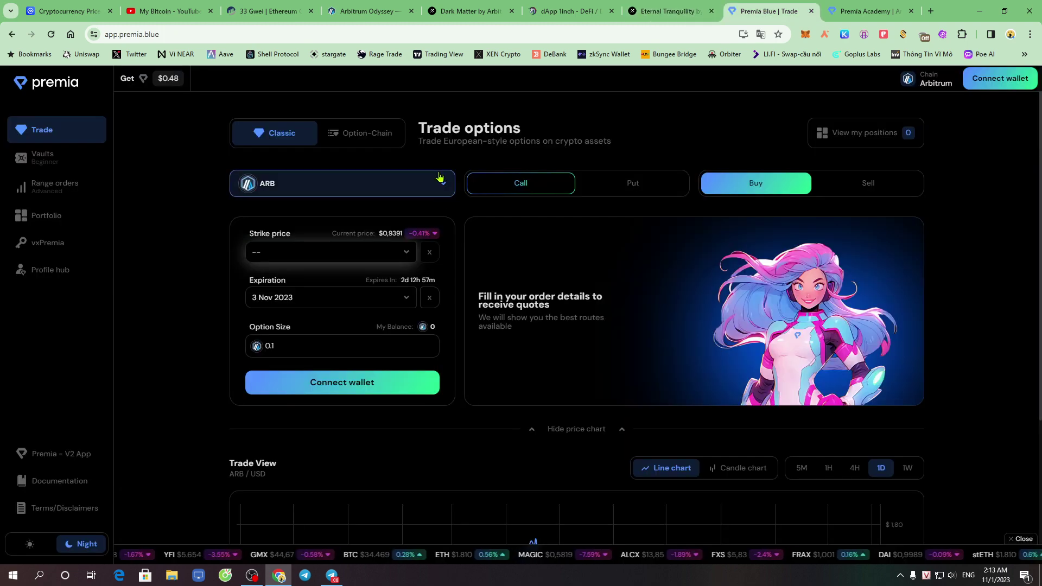
pyautogui.click(868, 12)
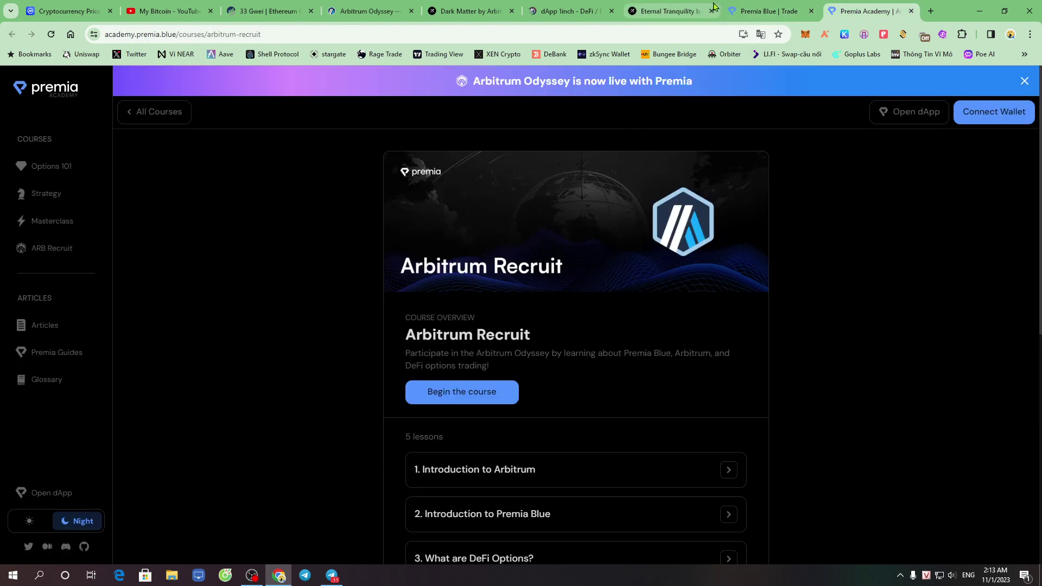
# Open the Arbitrum Recruit course through the Eternal Tranquility task details and close the duplicate Premia Academy page.
pyautogui.click(668, 11)
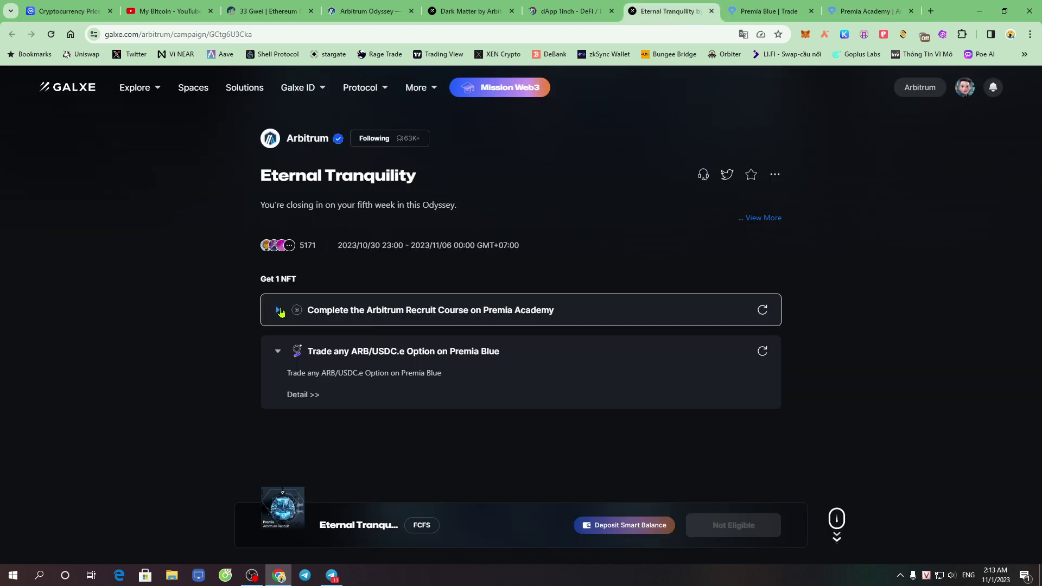
pyautogui.click(318, 307)
pyautogui.click(303, 357)
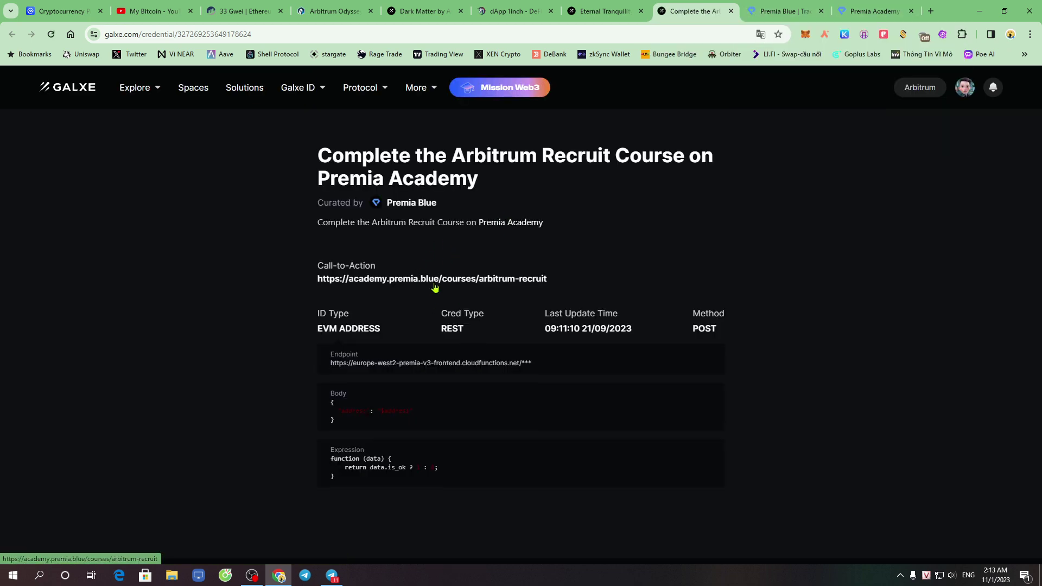
pyautogui.click(434, 288)
pyautogui.click(902, 12)
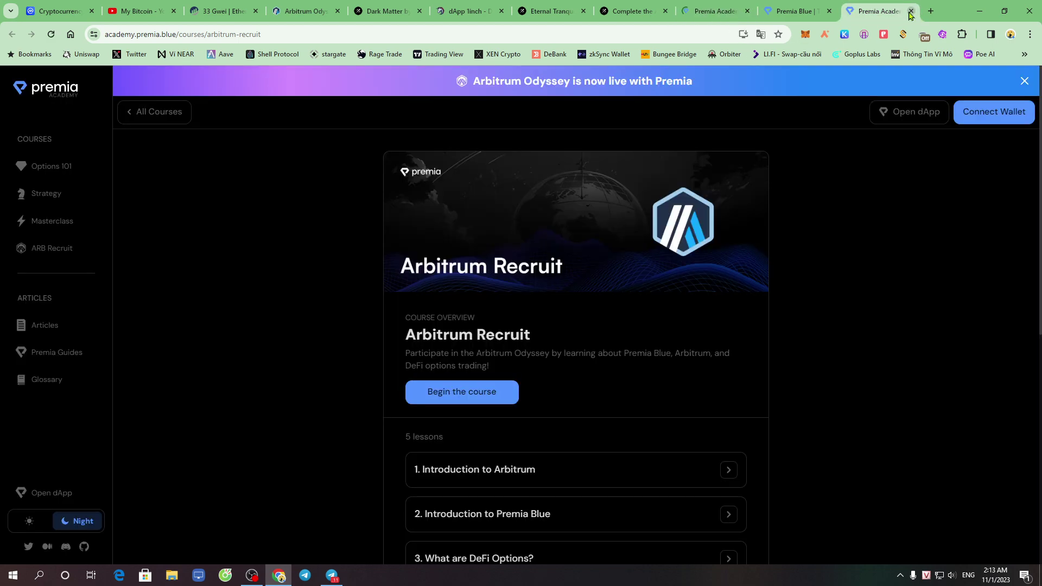
pyautogui.click(910, 12)
pyautogui.click(773, 12)
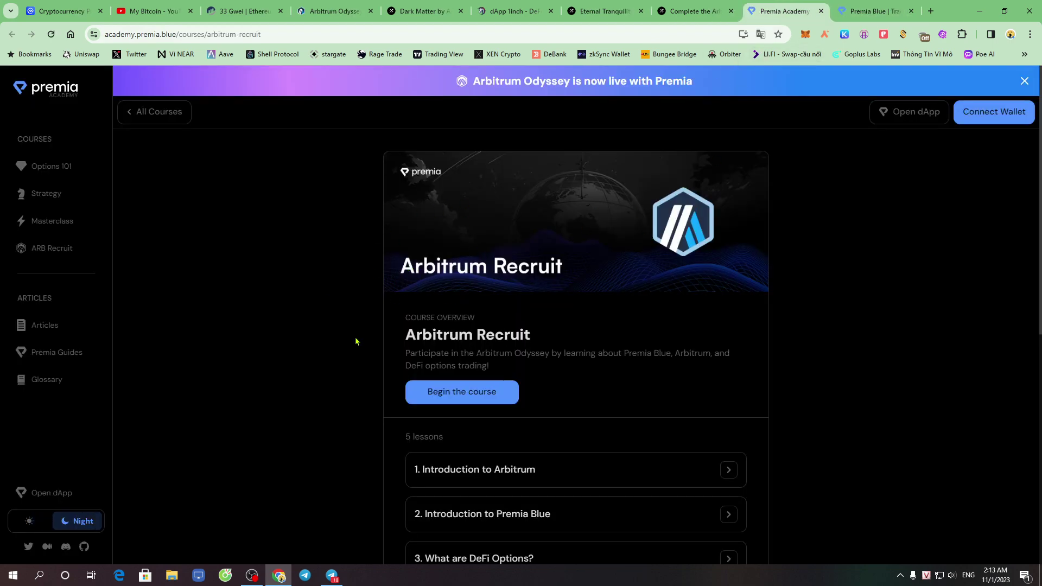
# Connect the Trustwallet account to Premia Academy through MetaMask.
pyautogui.moveTo(398, 275); pyautogui.dragTo(525, 281)
pyautogui.click(979, 122)
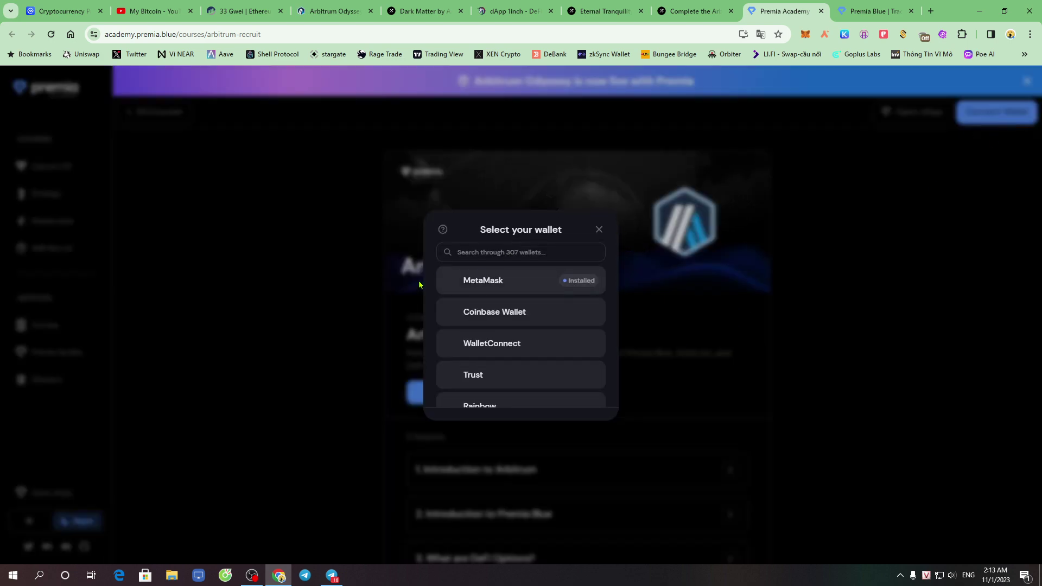
pyautogui.click(496, 287)
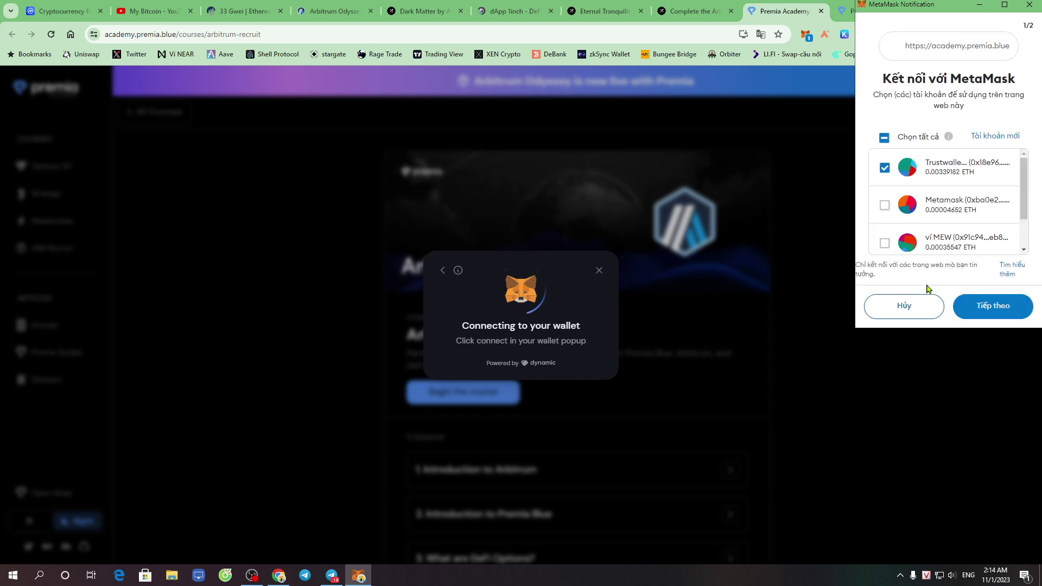
pyautogui.click(987, 307)
pyautogui.click(987, 307)
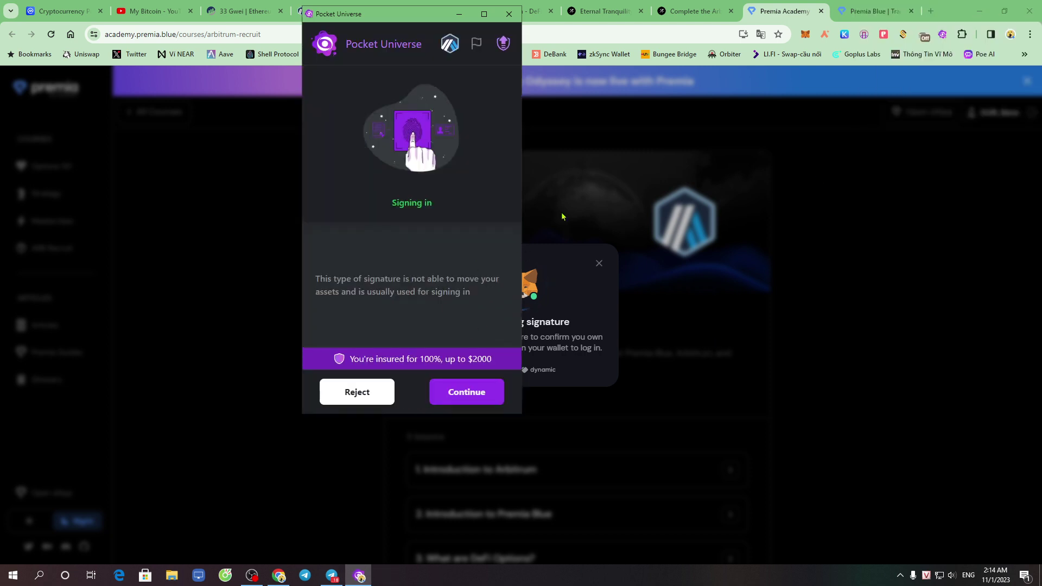
# Continue past the Pocket Universe check and sign the Premia Academy login request in MetaMask.
pyautogui.click(481, 394)
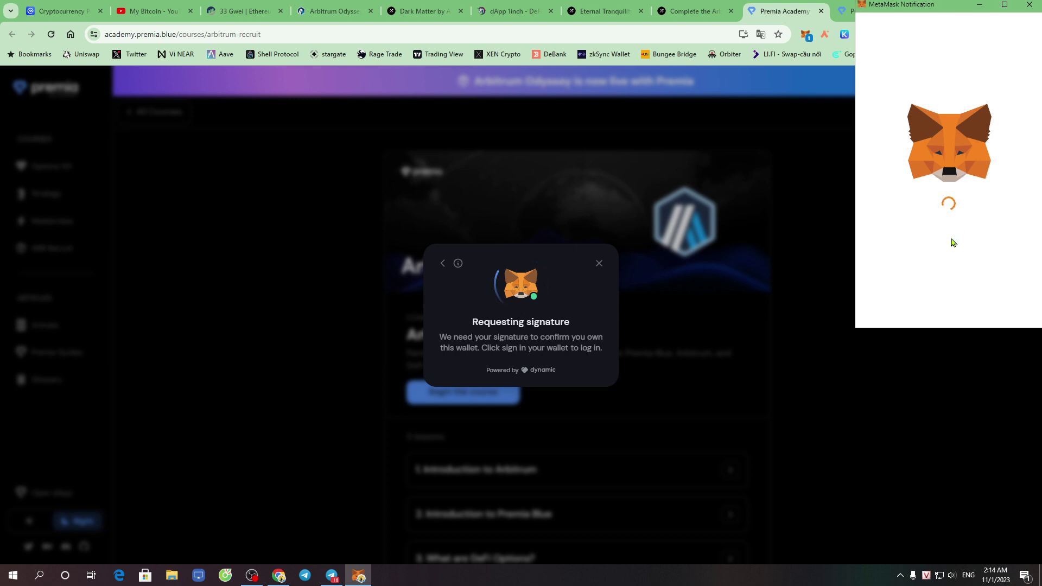
pyautogui.scroll(-5, 944, 249)
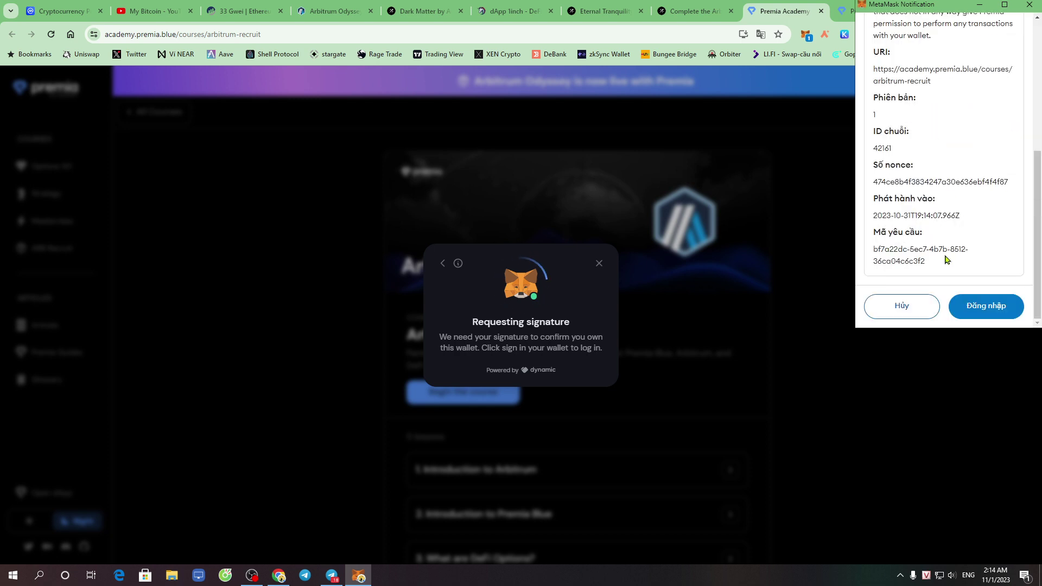
pyautogui.click(968, 297)
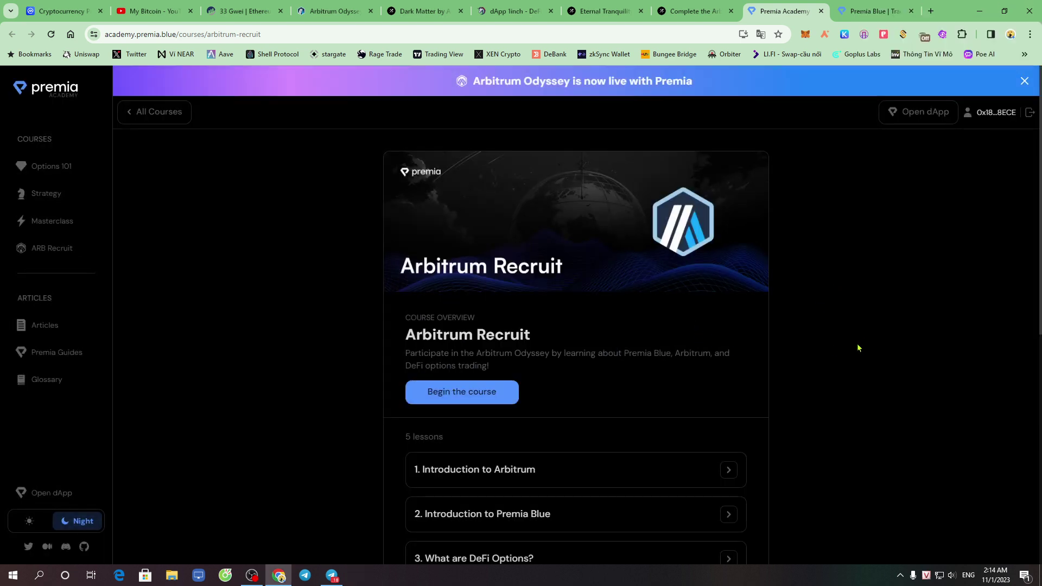
# Look over the lesson list of the Arbitrum Recruit course.
pyautogui.scroll(-3, 548, 390)
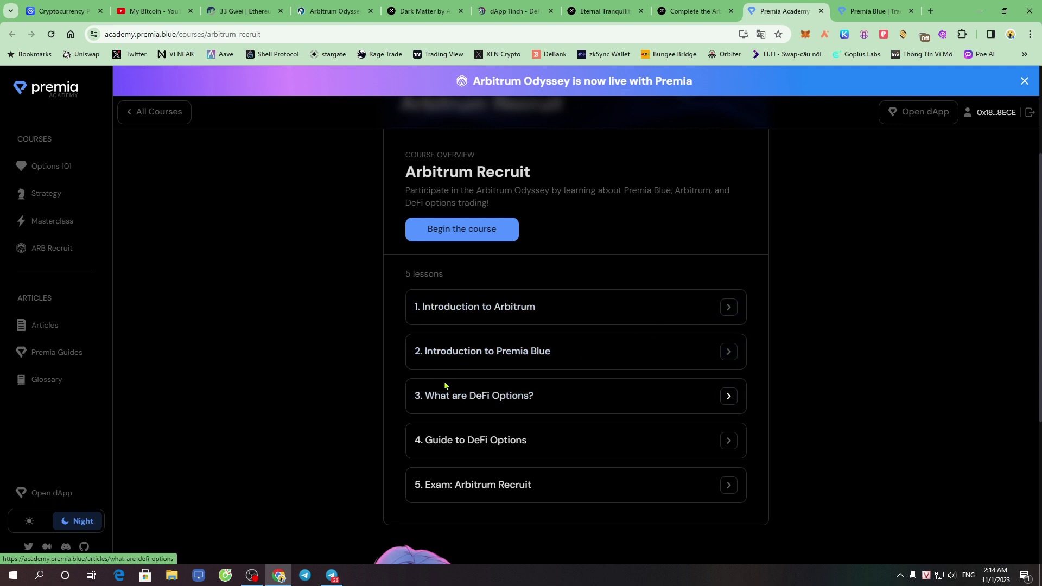
pyautogui.scroll(-3, 443, 462)
pyautogui.scroll(3, 512, 344)
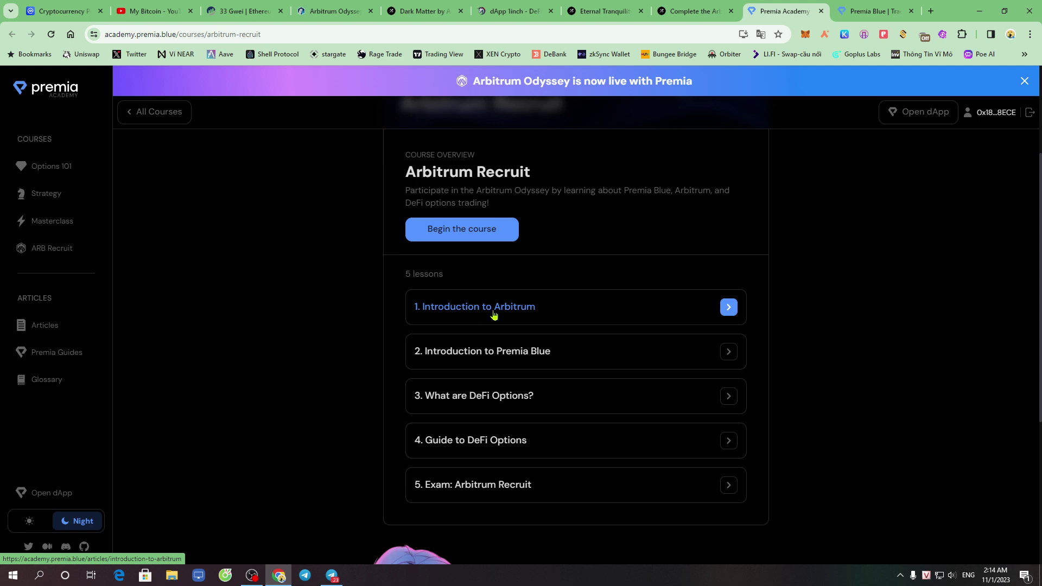
# Open the Introduction to Arbitrum lesson and go to its closing quiz question.
pyautogui.click(728, 307)
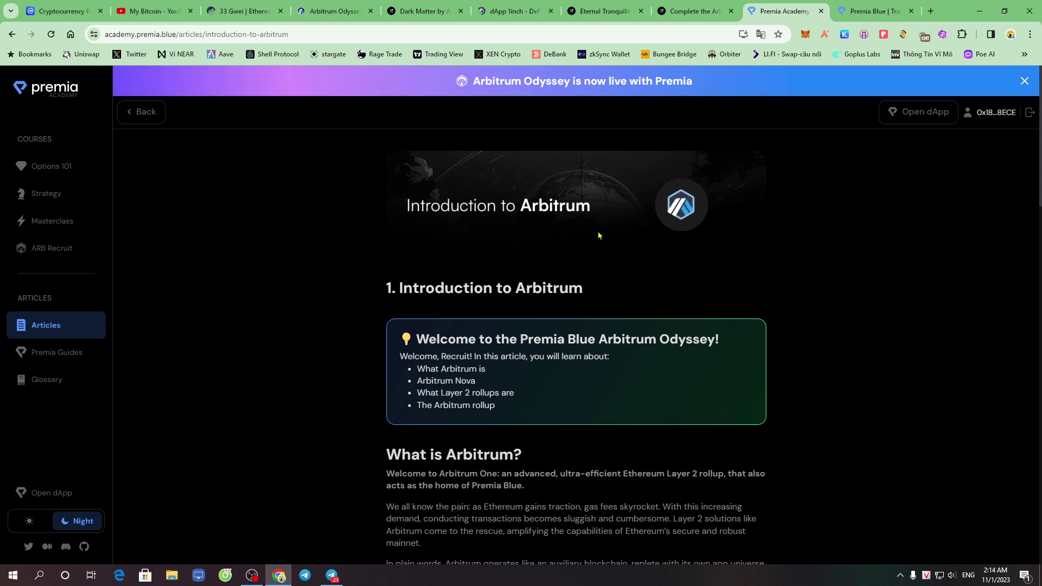
pyautogui.moveTo(387, 289); pyautogui.dragTo(515, 289)
pyautogui.click(663, 290)
pyautogui.scroll(-20, 640, 360)
pyautogui.scroll(3, 640, 367)
pyautogui.scroll(-5, 640, 367)
pyautogui.scroll(3, 640, 367)
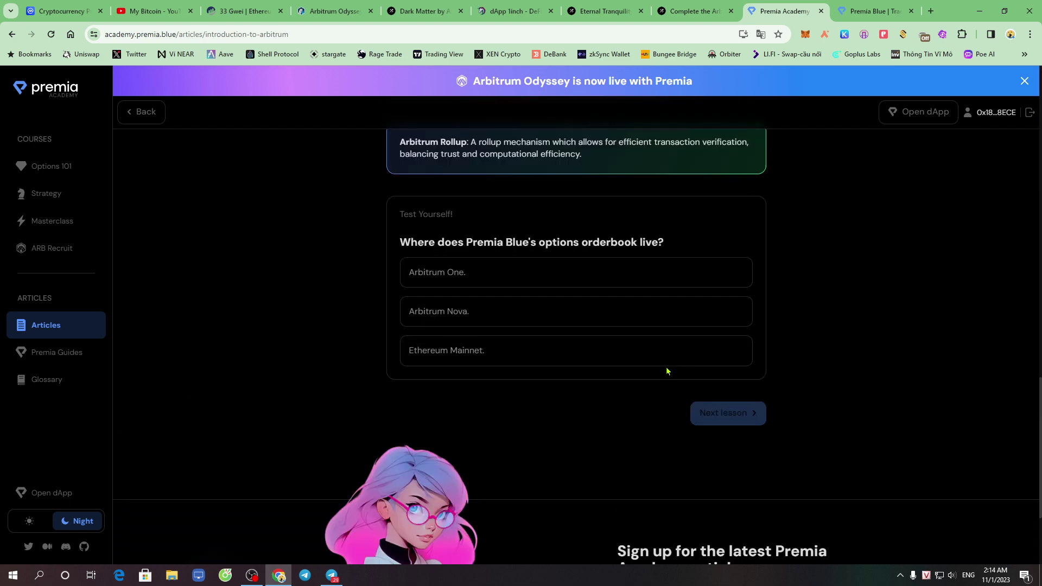
# Answer the question about where Premia Blue's options orderbook lives with "Arbitrum Nova." and continue to the next lesson.
pyautogui.moveTo(402, 245); pyautogui.dragTo(646, 243)
pyautogui.click(714, 229)
pyautogui.click(537, 323)
pyautogui.click(488, 318)
pyautogui.click(487, 320)
pyautogui.click(491, 312)
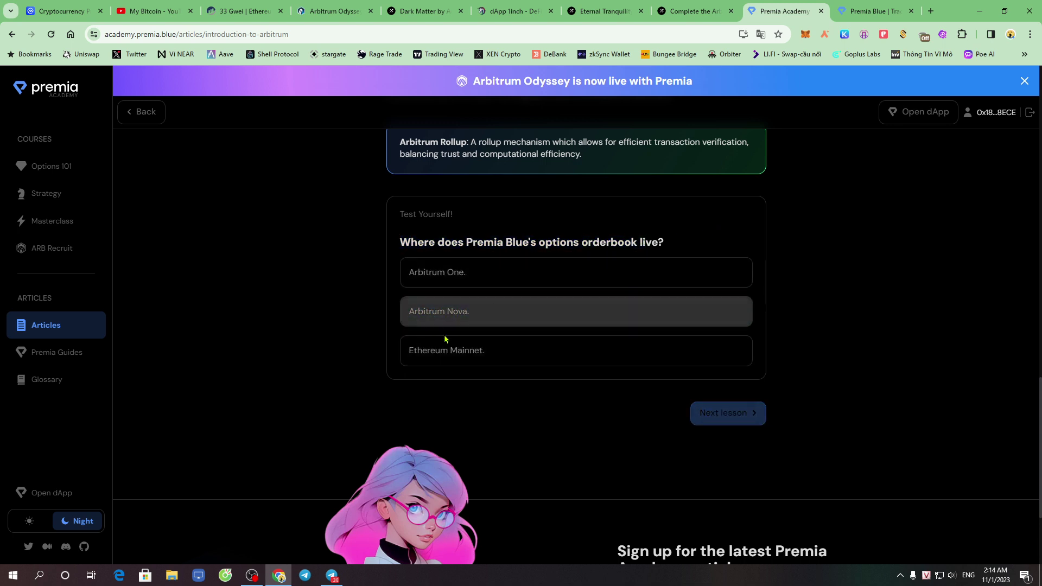
pyautogui.click(454, 316)
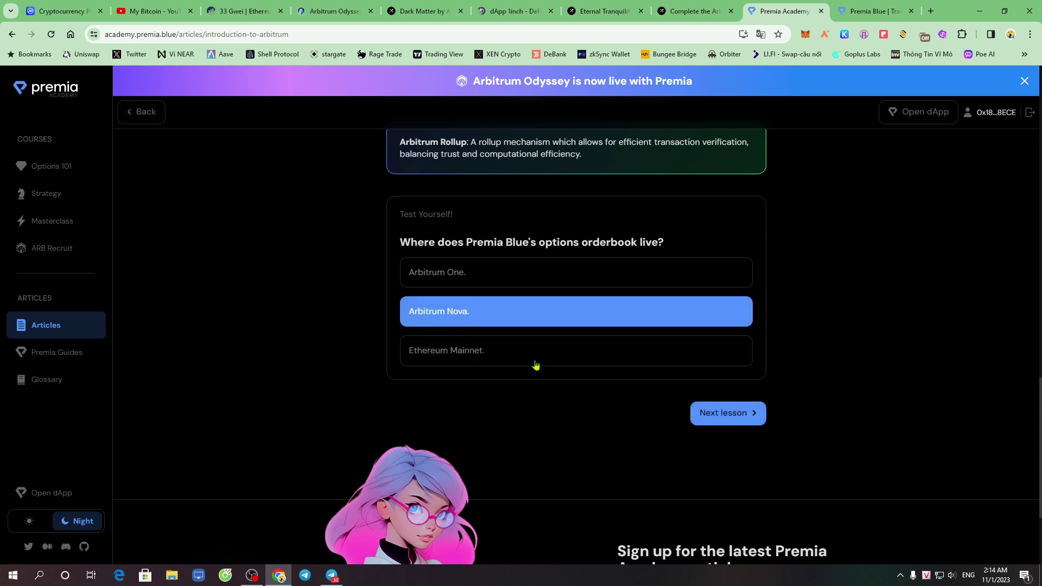
pyautogui.click(705, 421)
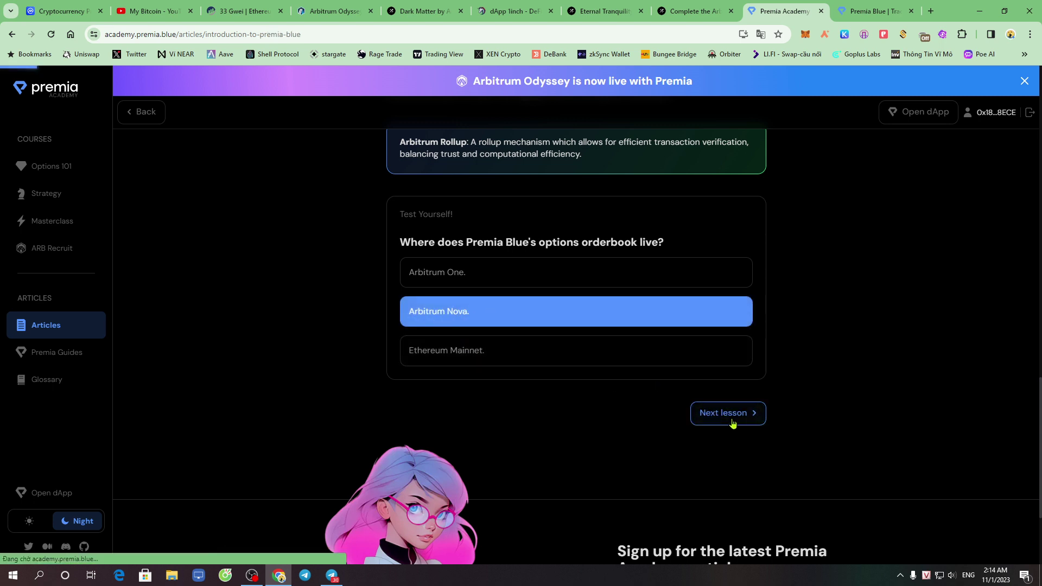
# Answer "What is Premia Blue?" with the options settlement layer & exchange choice and continue to the What are DeFi Options lesson.
pyautogui.moveTo(387, 288); pyautogui.dragTo(486, 289)
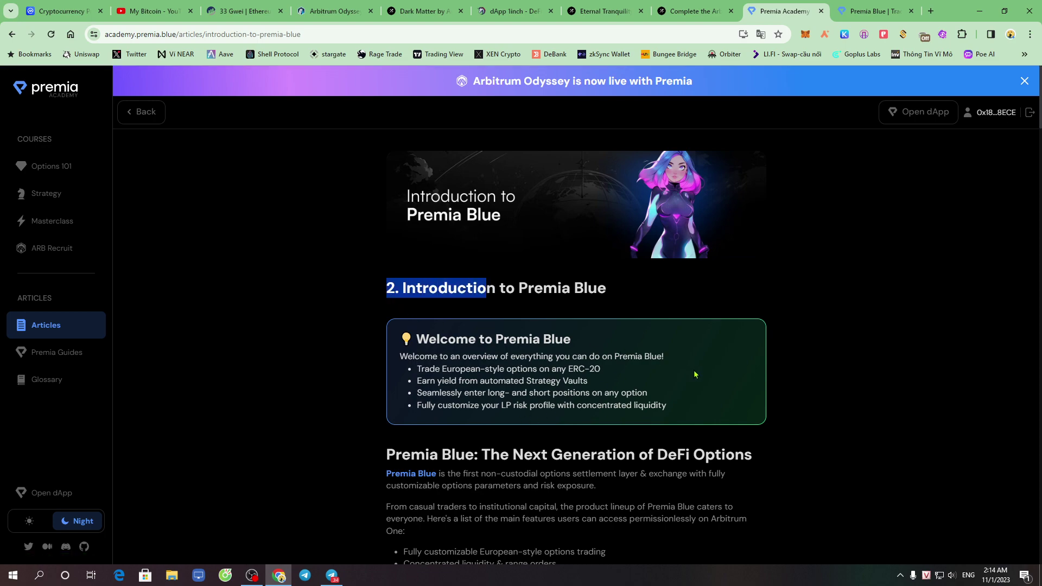
pyautogui.scroll(-20, 625, 390)
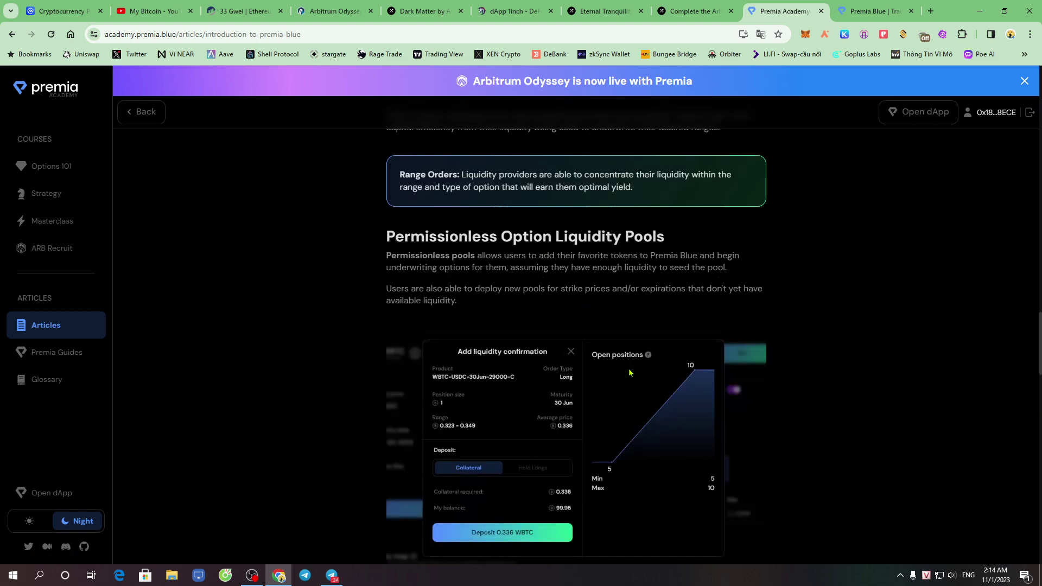
pyautogui.scroll(-6, 629, 372)
pyautogui.scroll(-6, 629, 373)
pyautogui.scroll(6, 629, 373)
pyautogui.moveTo(402, 405); pyautogui.dragTo(662, 376)
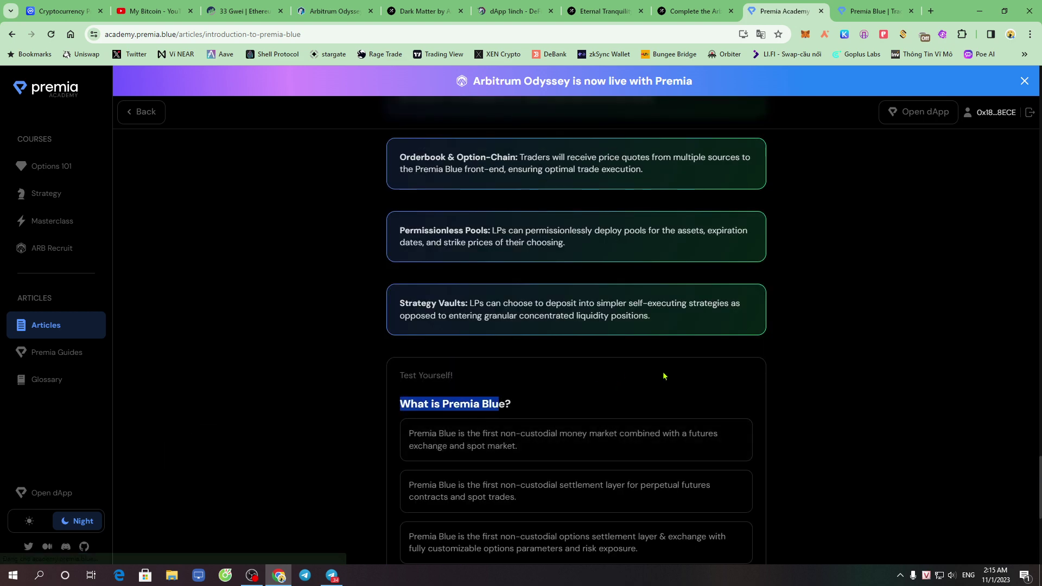
pyautogui.scroll(-3, 662, 376)
pyautogui.click(549, 344)
pyautogui.click(559, 382)
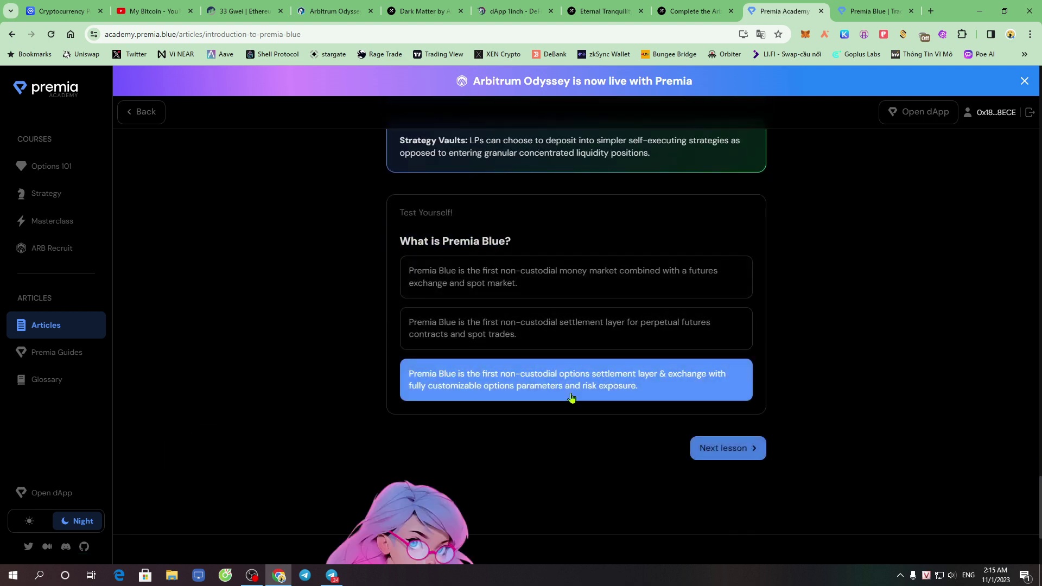
pyautogui.click(732, 455)
# Answer the question about the two main types of basic options with "Calls and puts" and continue to the next lesson.
pyautogui.scroll(-15, 599, 405)
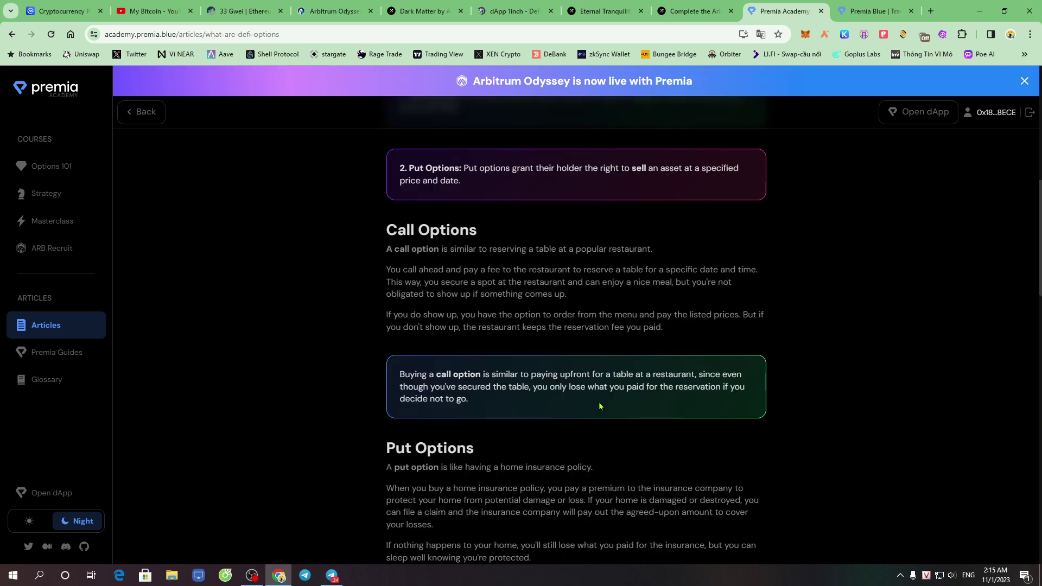
pyautogui.scroll(6, 598, 406)
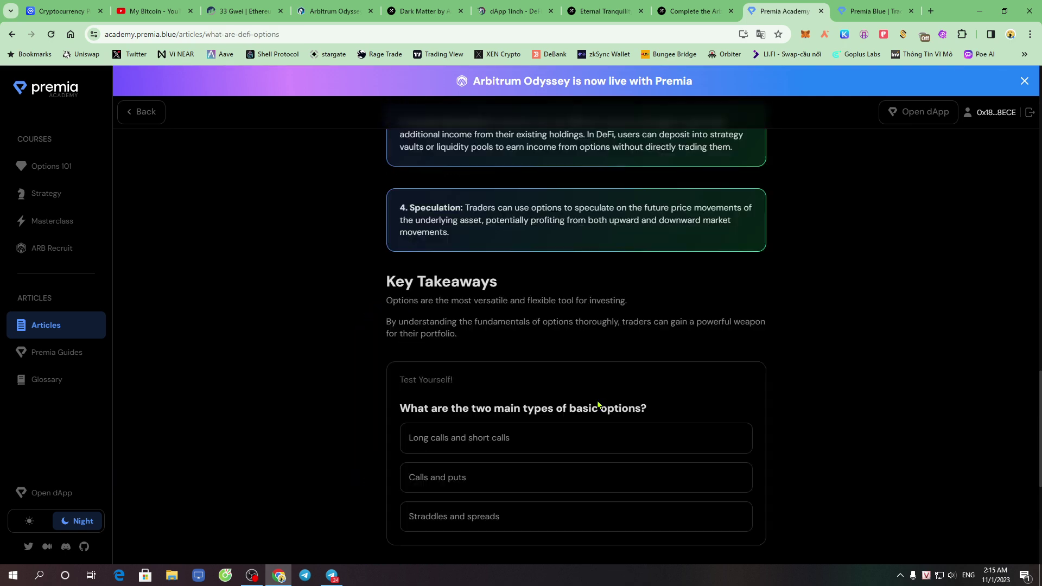
pyautogui.click(491, 477)
pyautogui.scroll(-3, 585, 409)
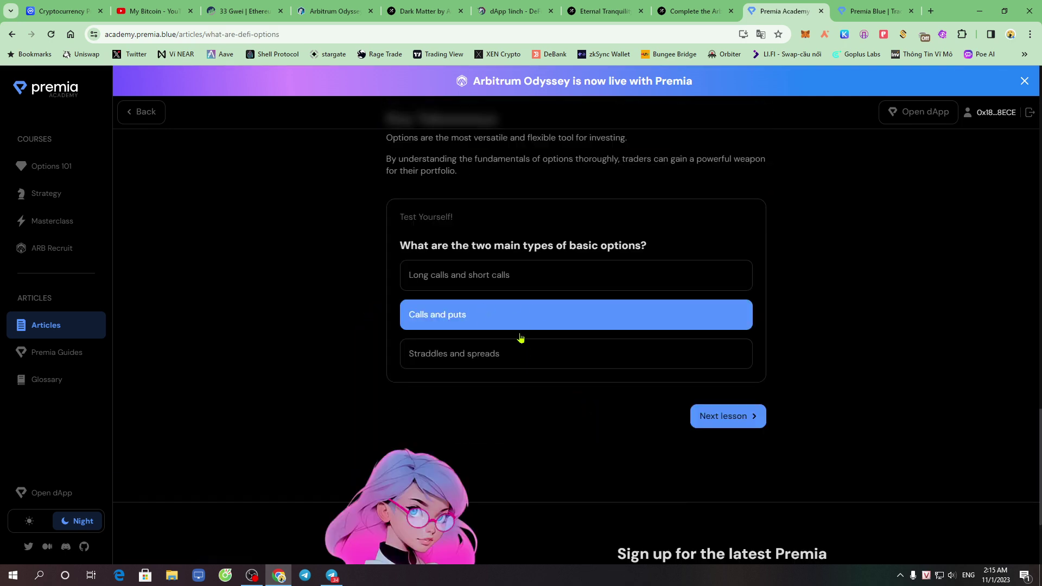
pyautogui.click(721, 416)
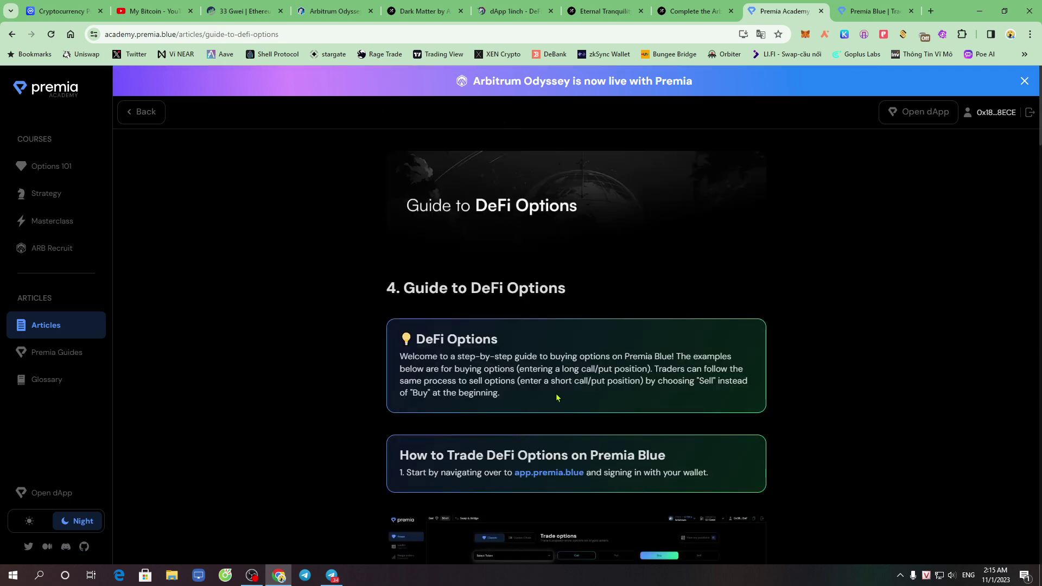
# Answer the strike price question with "The price at which an option can be exercised after expiration." and continue to the exam.
pyautogui.scroll(-8, 564, 397)
pyautogui.scroll(-20, 565, 398)
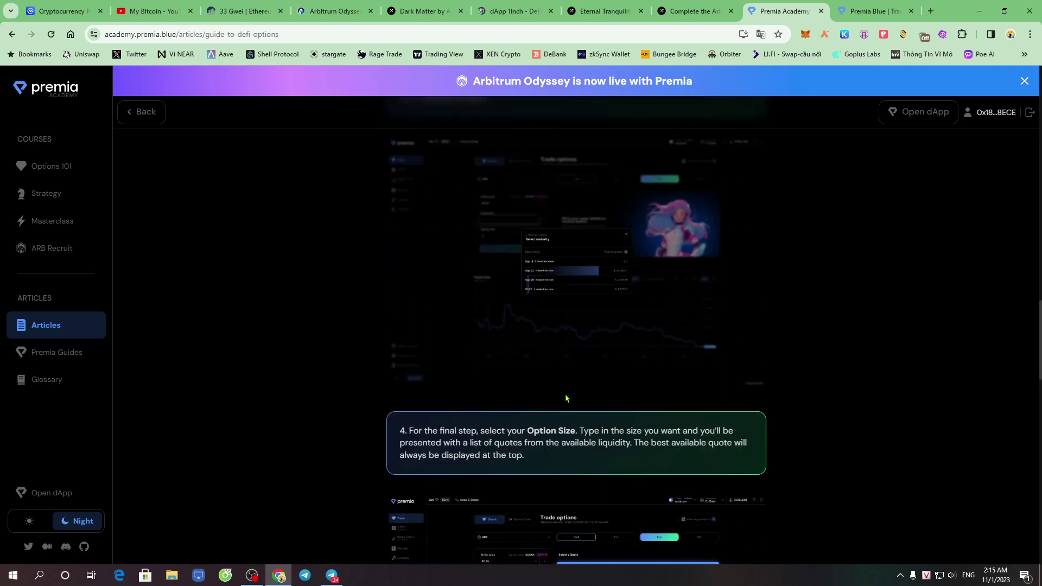
pyautogui.scroll(3, 565, 398)
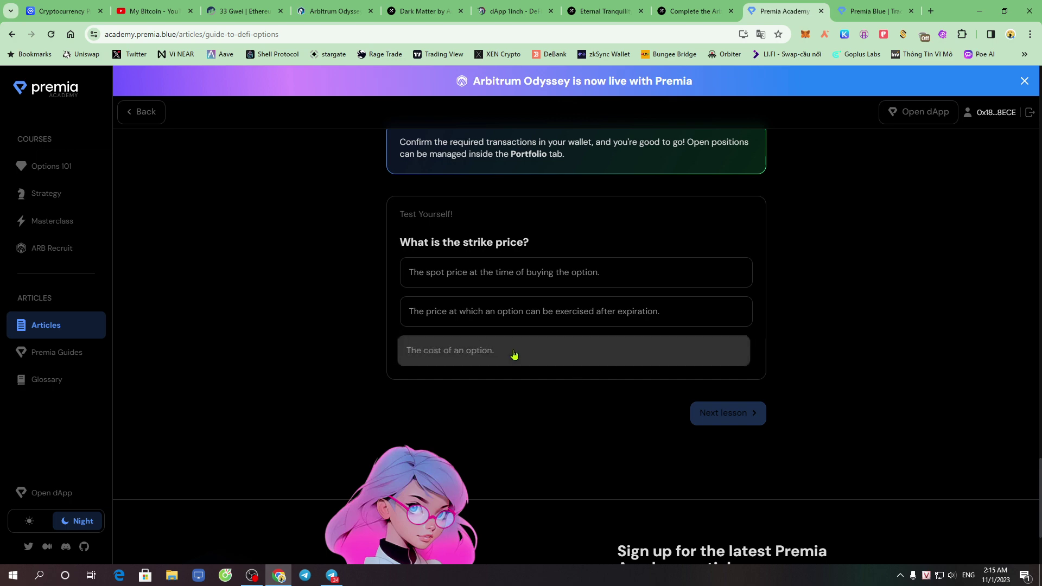
pyautogui.click(528, 320)
pyautogui.click(742, 422)
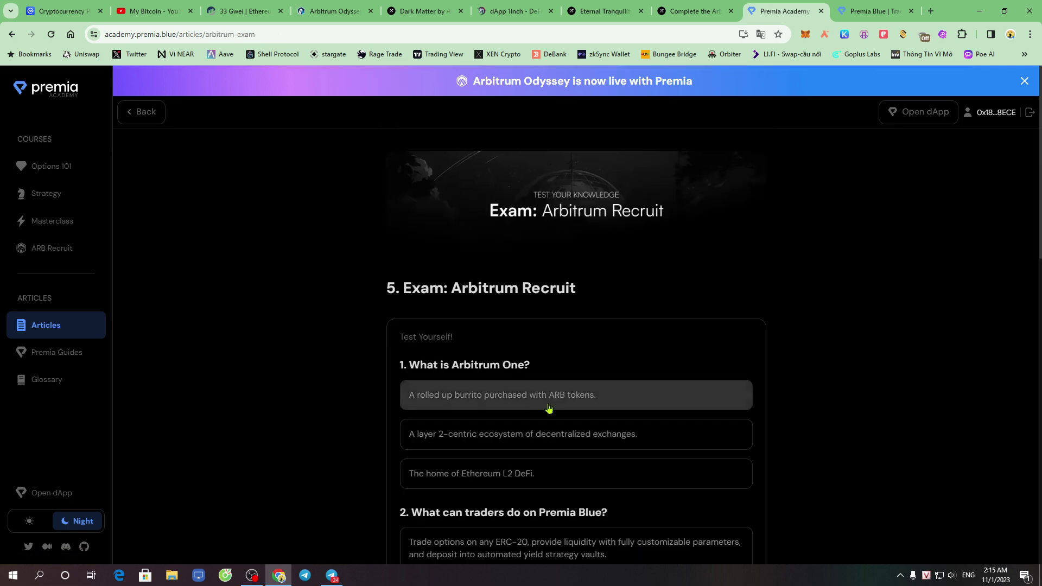
# Read through the Arbitrum Recruit exam questions and their answer choices.
pyautogui.scroll(-5, 528, 410)
pyautogui.scroll(5, 528, 409)
pyautogui.scroll(-8, 429, 390)
pyautogui.scroll(-5, 433, 393)
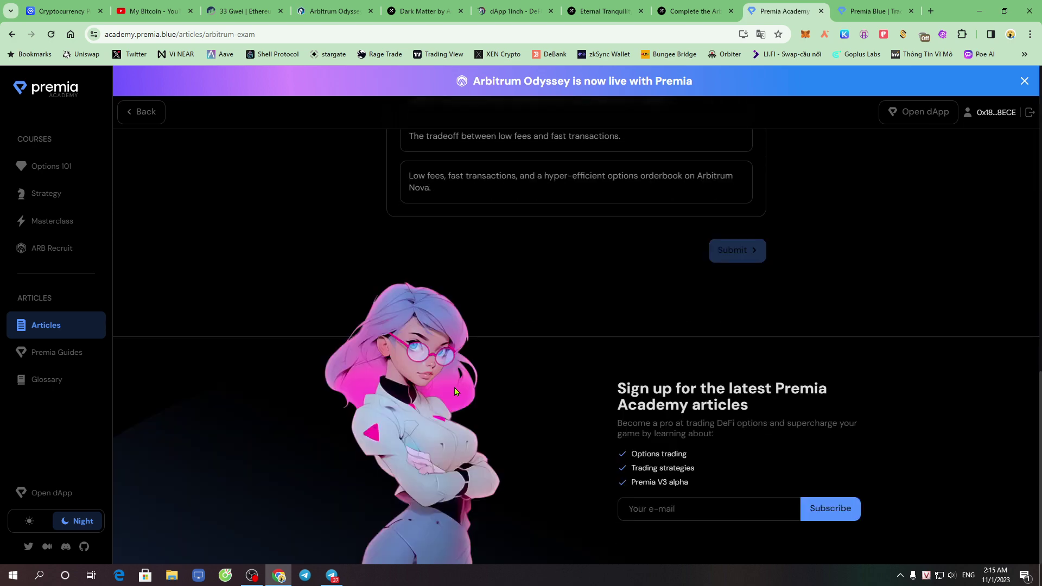
pyautogui.scroll(5, 450, 388)
pyautogui.scroll(8, 445, 383)
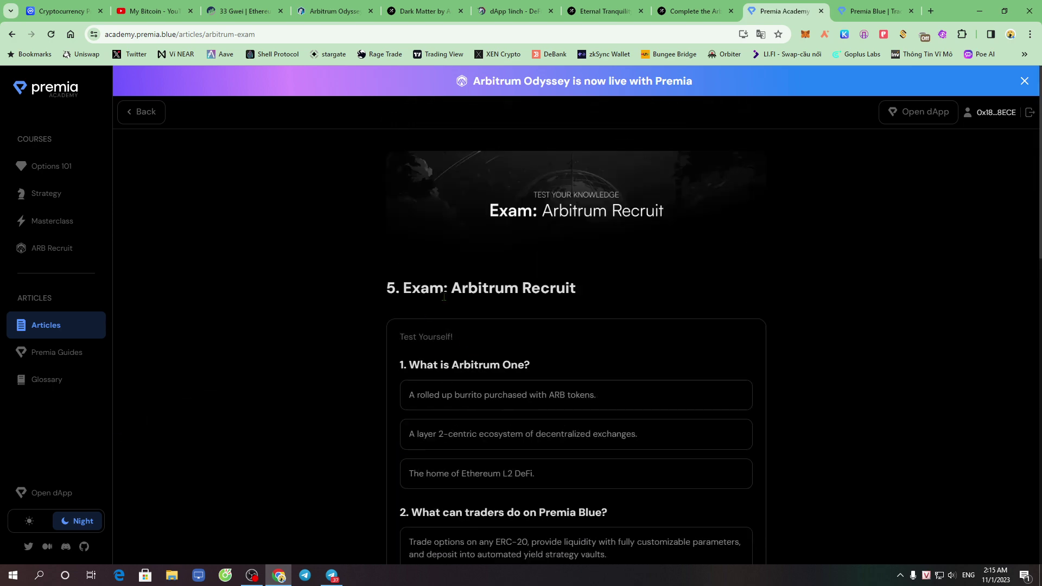
pyautogui.scroll(-10, 448, 393)
pyautogui.scroll(5, 455, 392)
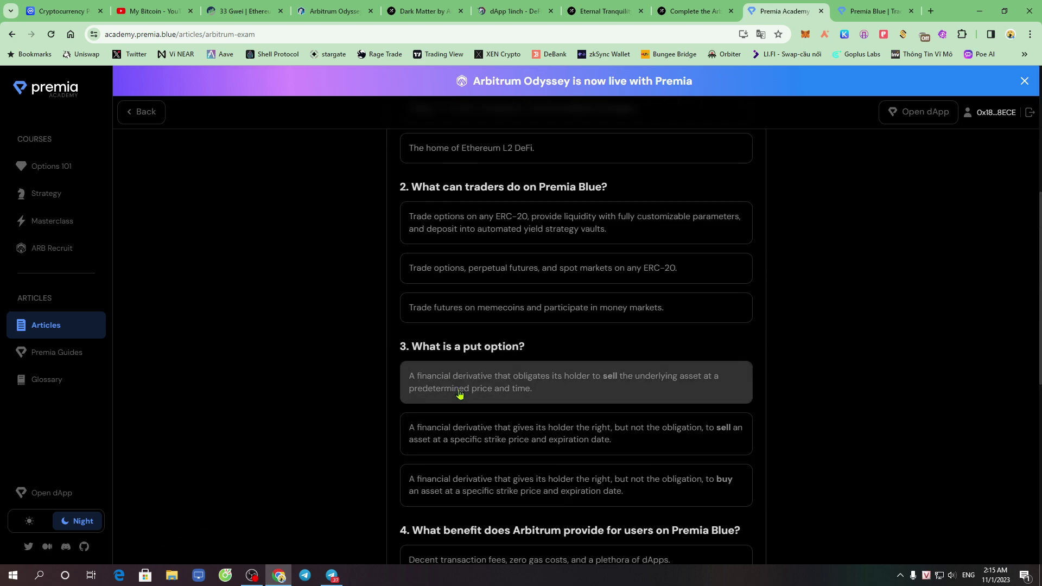
# Choose "A layer 2-centric ecosystem of decentralized exchanges" for exam question 1 and "Trade options, perpetual futures, and spot markets on any ERC-20" for question 2.
pyautogui.scroll(3, 459, 392)
pyautogui.click(488, 279)
pyautogui.click(498, 436)
# Choose the right-to-buy definition for question 3 and "The tradeoff between low fees and fast transactions" for question 4, and submit the exam.
pyautogui.scroll(-6, 565, 392)
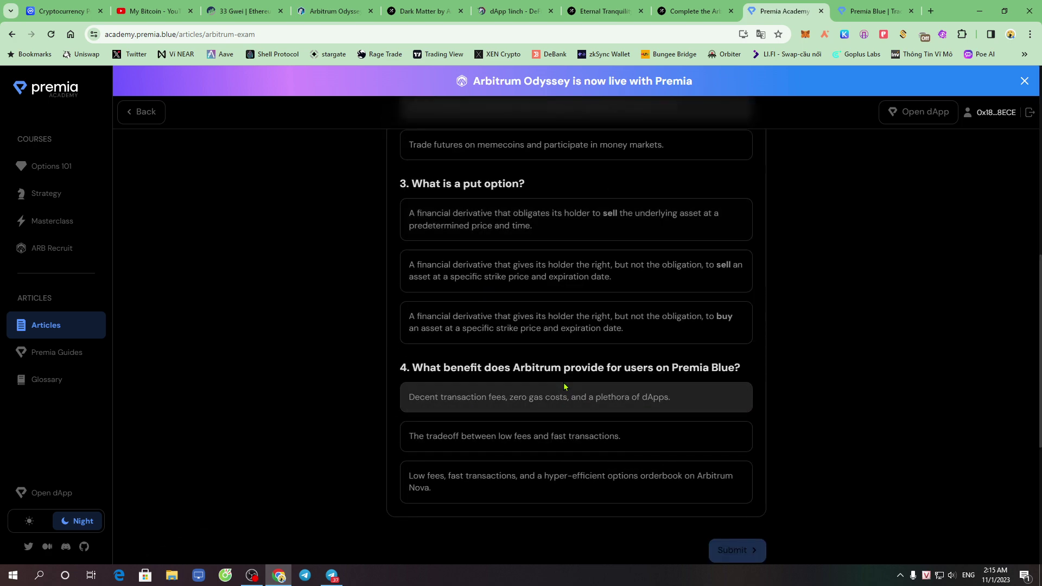
pyautogui.click(558, 321)
pyautogui.click(545, 441)
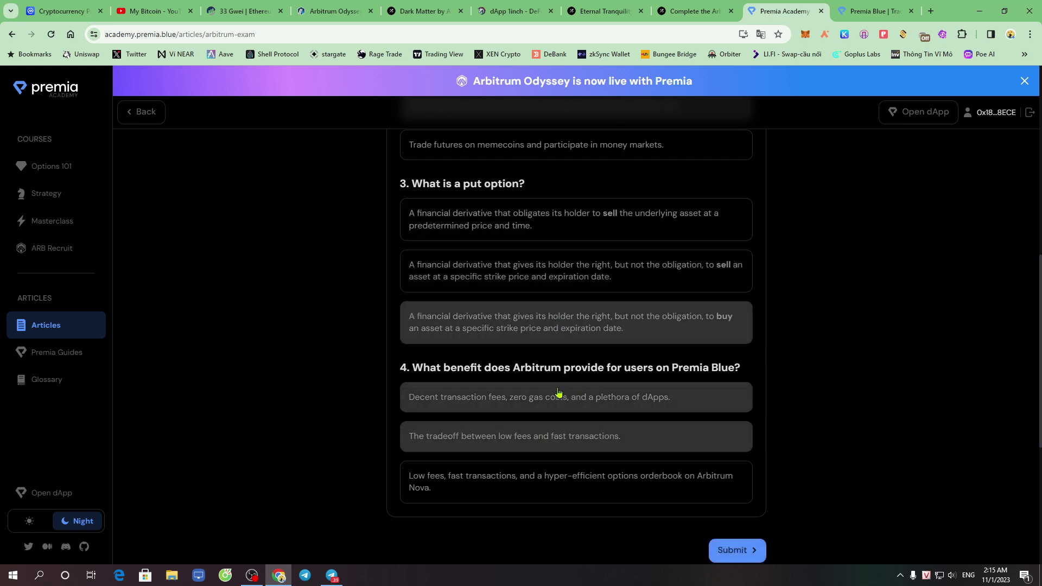
pyautogui.scroll(-3, 516, 380)
pyautogui.click(730, 398)
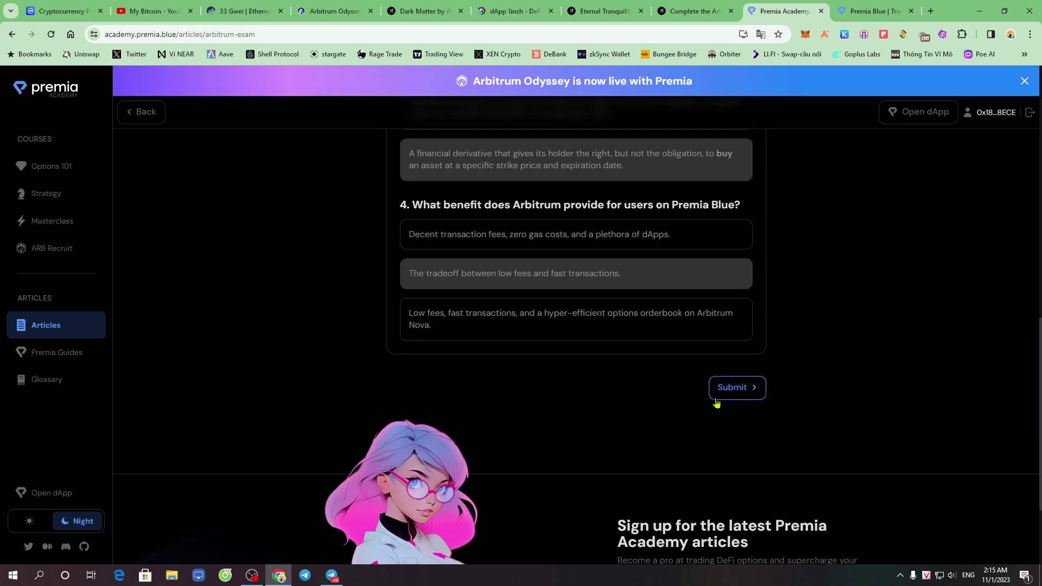
pyautogui.click(753, 398)
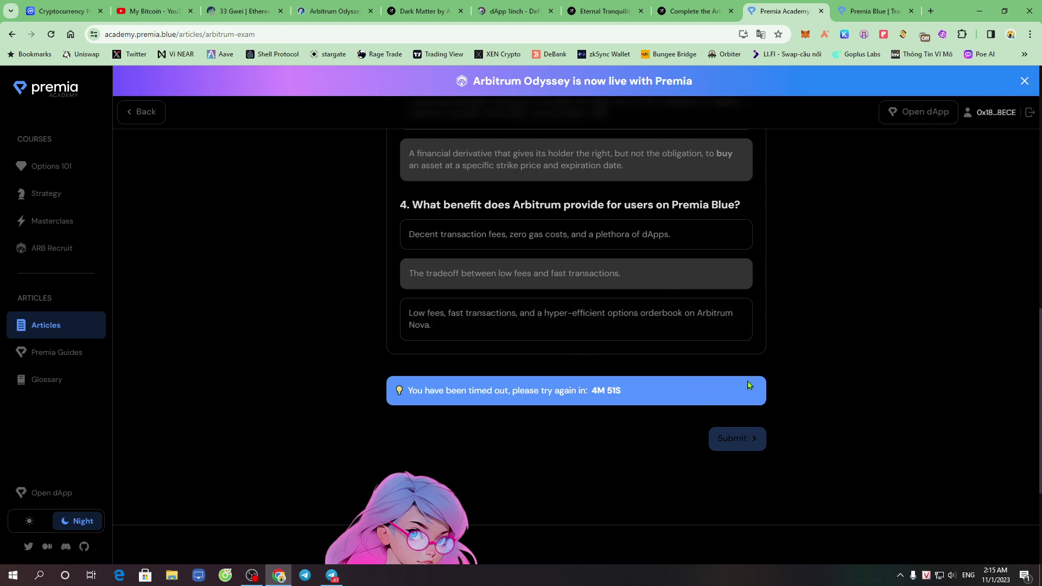
# Review the exam's retry notice and the submitted answers.
pyautogui.scroll(7, 746, 388)
pyautogui.scroll(-10, 749, 391)
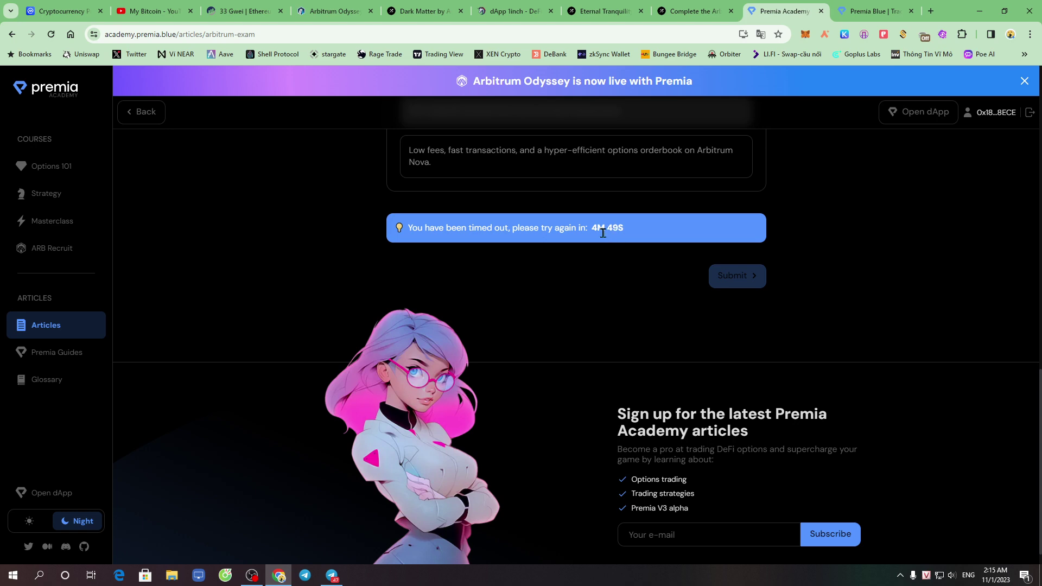
pyautogui.scroll(6, 600, 242)
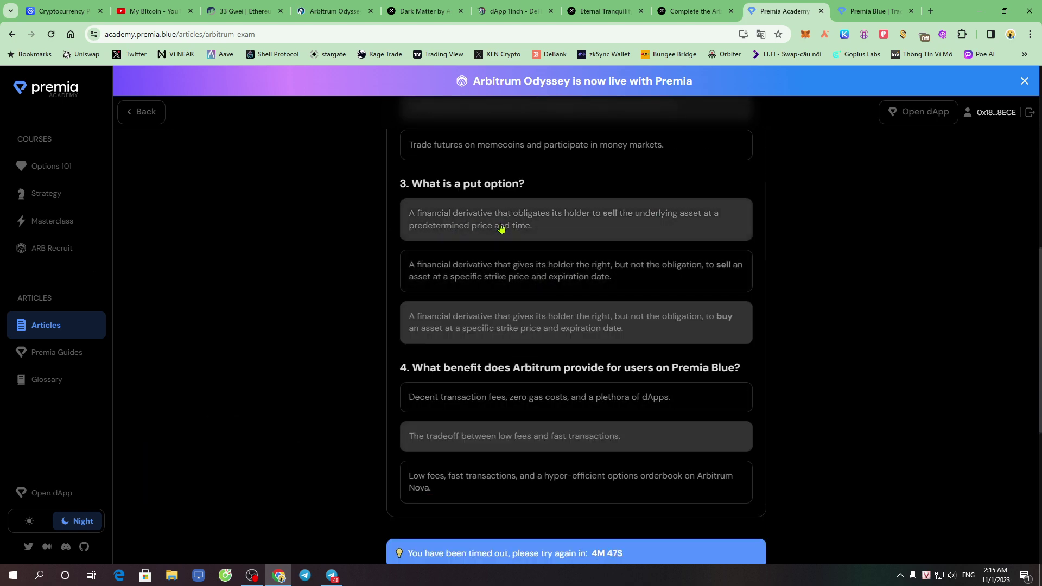
pyautogui.scroll(-3, 533, 429)
pyautogui.moveTo(461, 392); pyautogui.dragTo(629, 387)
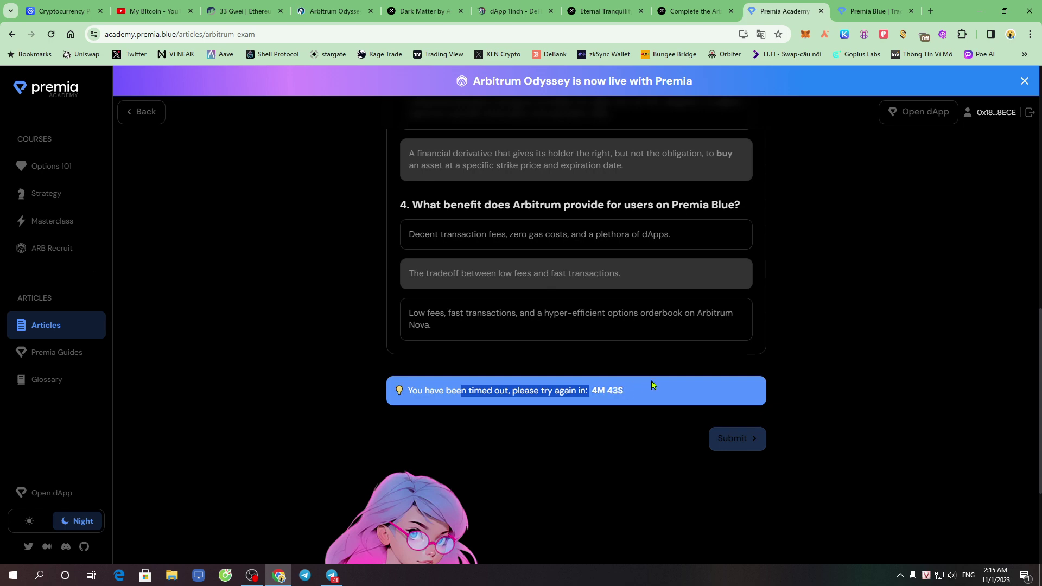
pyautogui.scroll(10, 611, 390)
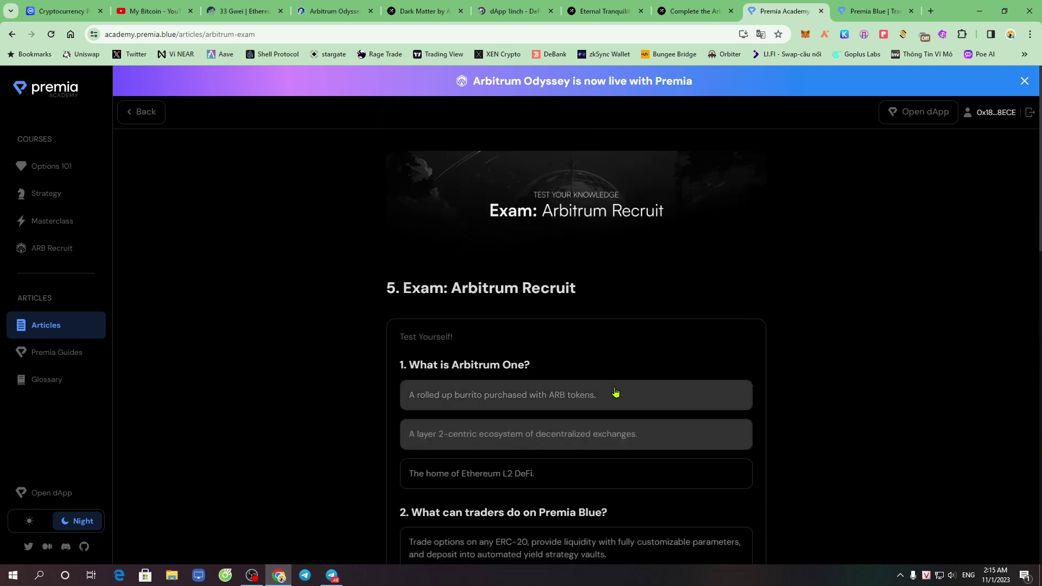
pyautogui.scroll(-5, 583, 402)
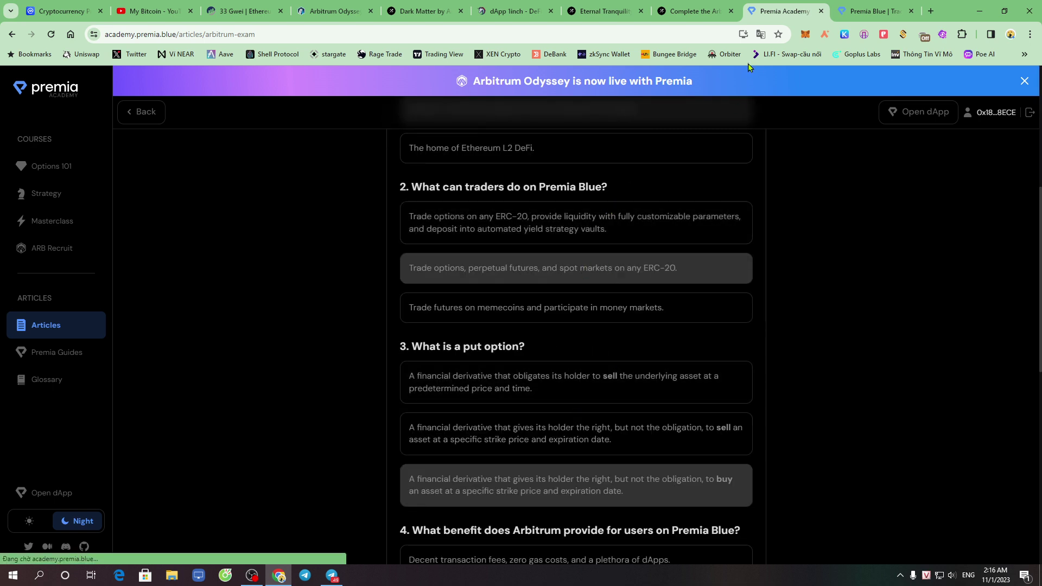
# Close the Galxe credential page for the Premia course, return to the Eternal Tranquility campaign and collapse the Arbitrum Recruit course task.
pyautogui.click(691, 11)
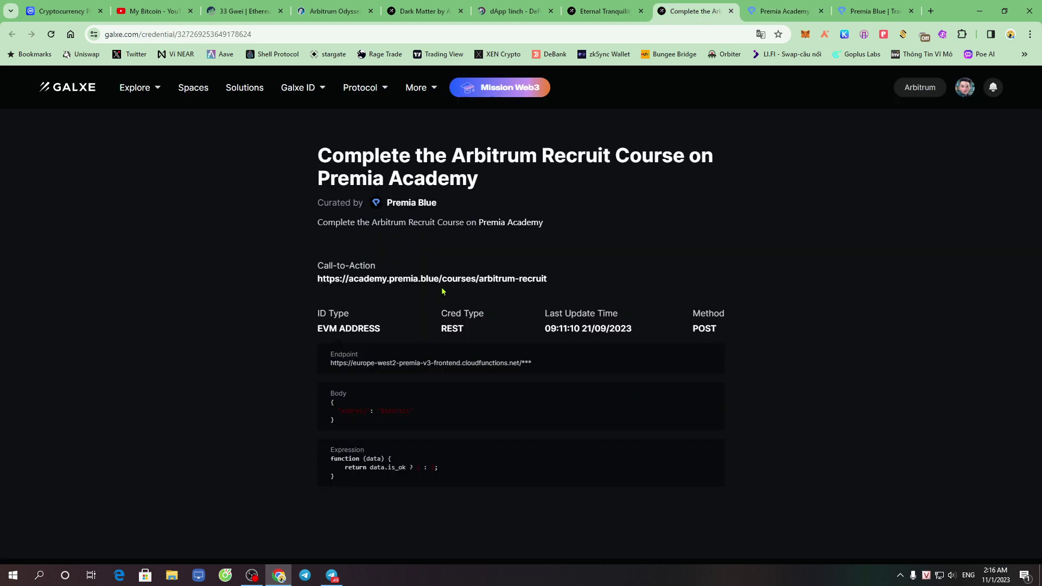
pyautogui.click(730, 11)
pyautogui.click(602, 11)
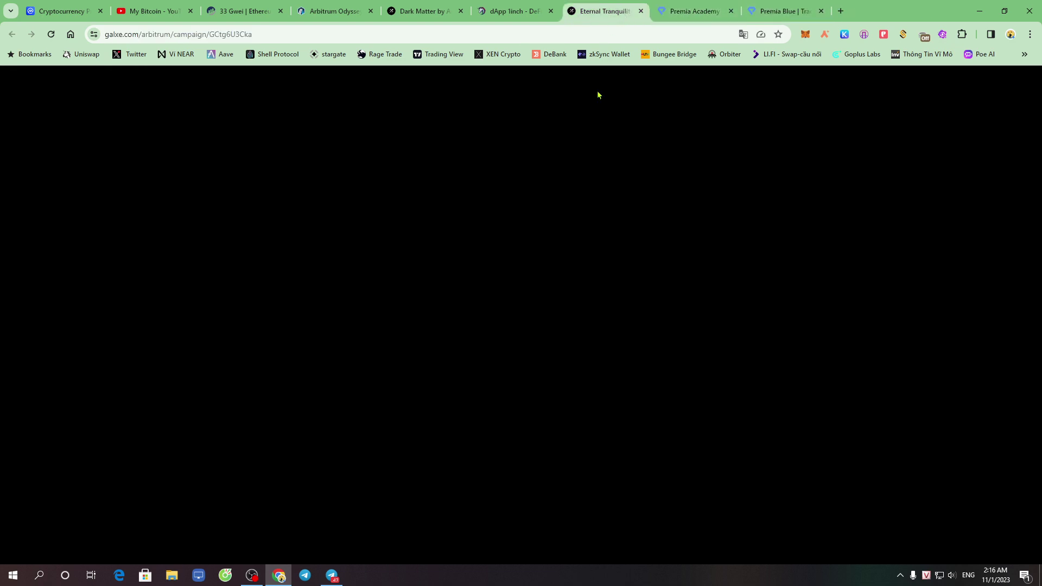
pyautogui.moveTo(280, 312); pyautogui.dragTo(551, 324)
pyautogui.click(786, 254)
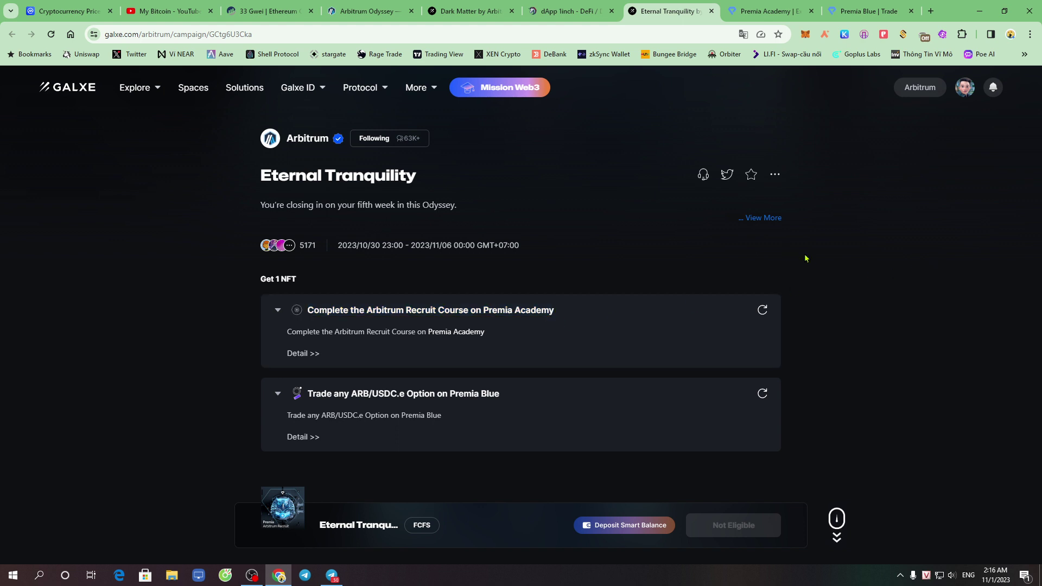
pyautogui.click(276, 314)
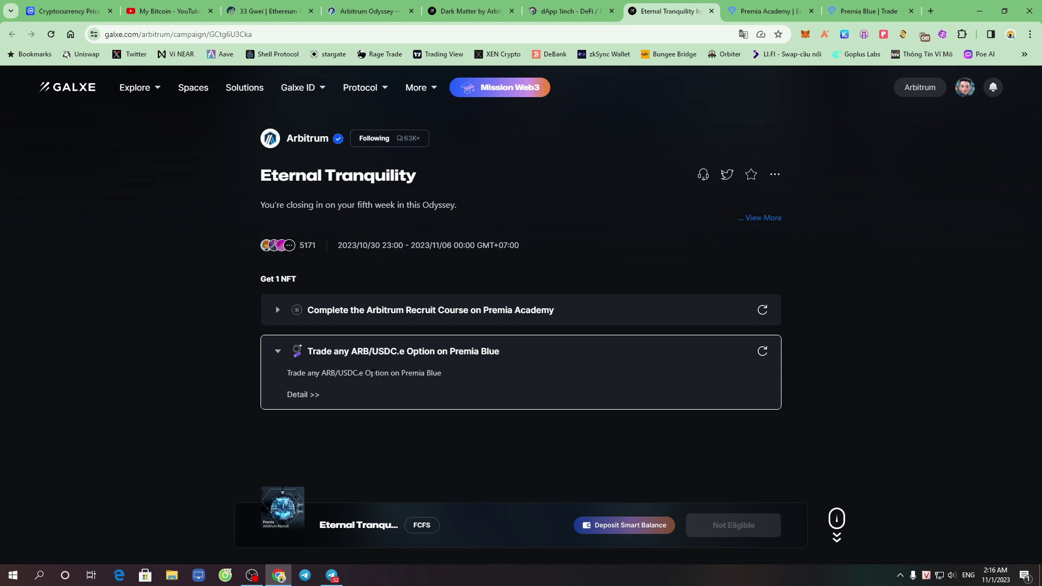
# Switch to Premia Blue and connect it to the Trustwallet account in MetaMask.
pyautogui.click(781, 11)
pyautogui.click(869, 11)
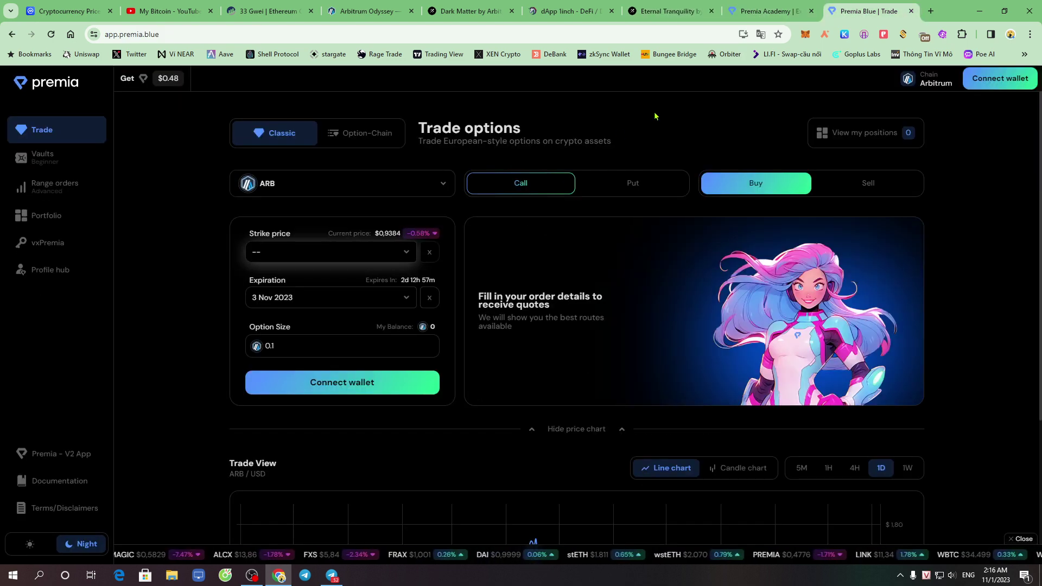
pyautogui.click(217, 33)
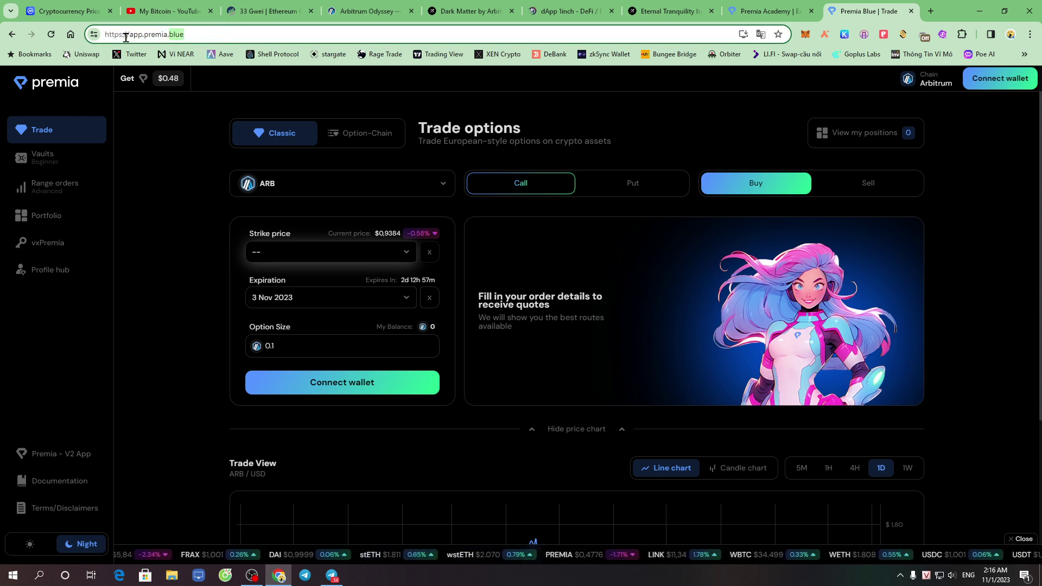
pyautogui.click(1000, 78)
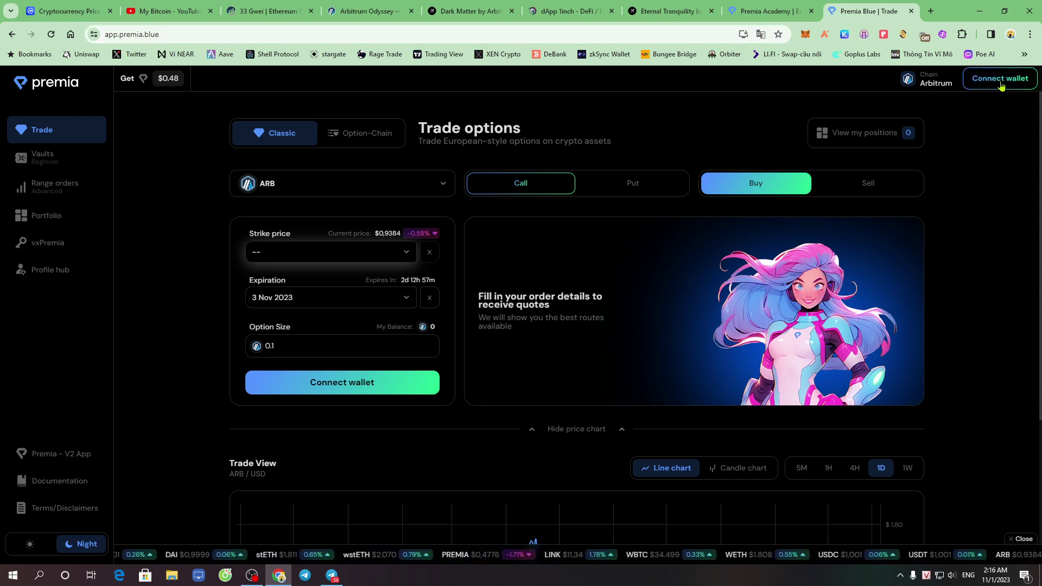
pyautogui.click(496, 281)
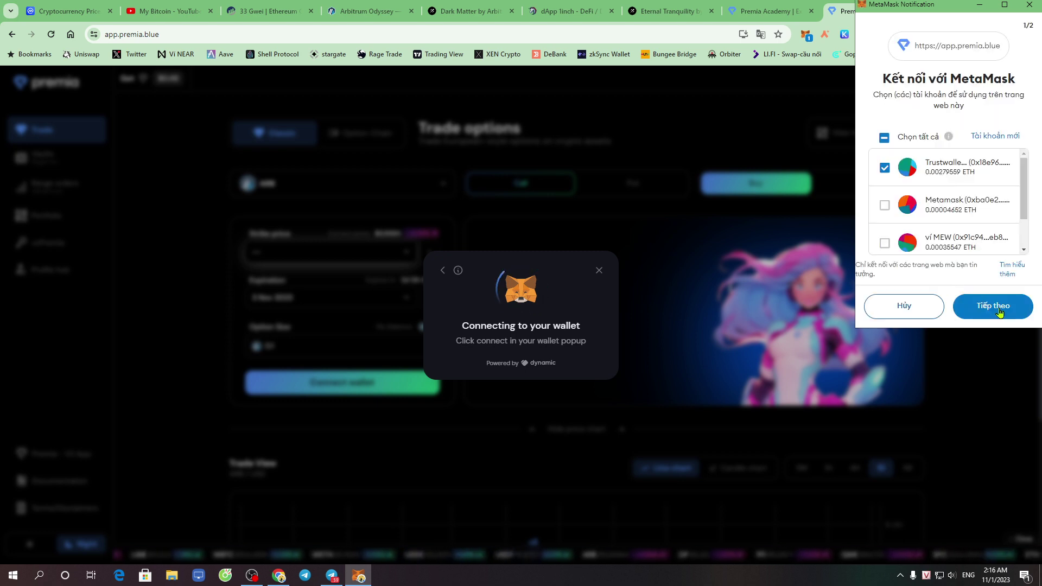
pyautogui.click(999, 312)
pyautogui.click(1004, 312)
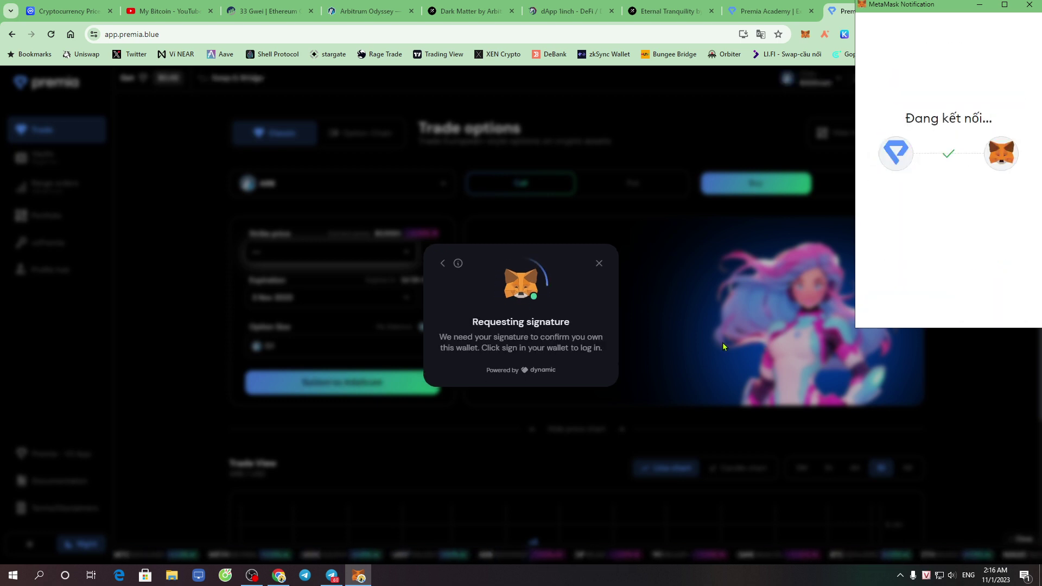
# Sign the MetaMask request that proves wallet ownership to log in to Premia Blue.
pyautogui.click(451, 394)
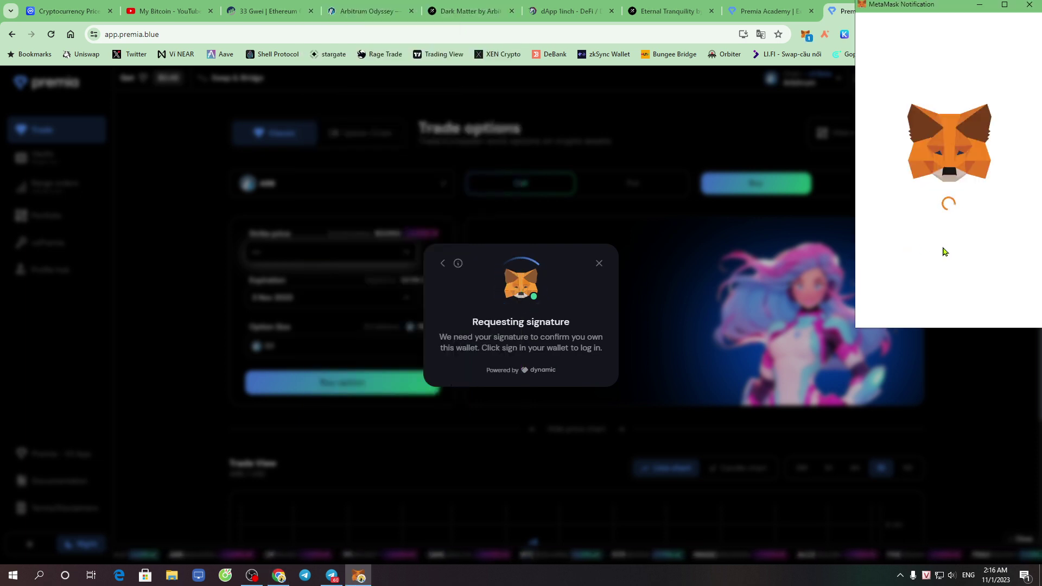
pyautogui.scroll(-5, 951, 244)
pyautogui.click(990, 313)
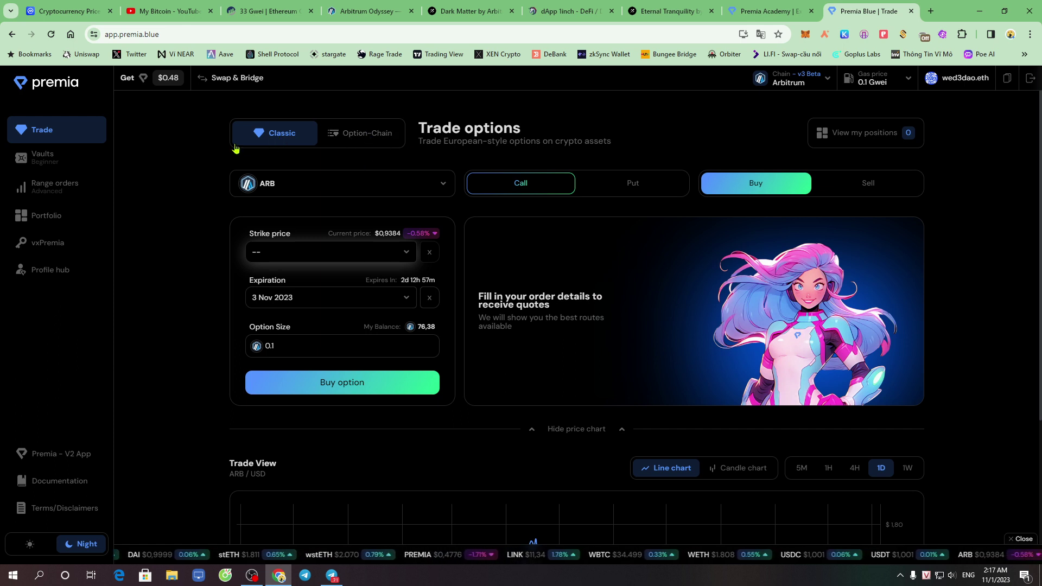
# Show the options as an Option-Chain and choose the ARB / USDCe token pair, checking it against the Eternal Tranquility task.
pyautogui.click(281, 133)
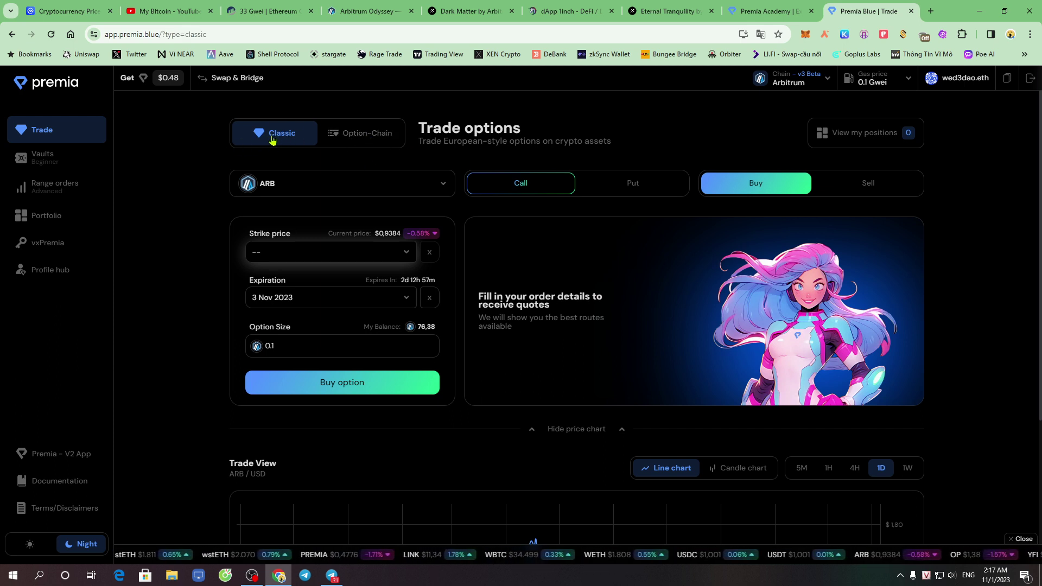
pyautogui.click(364, 139)
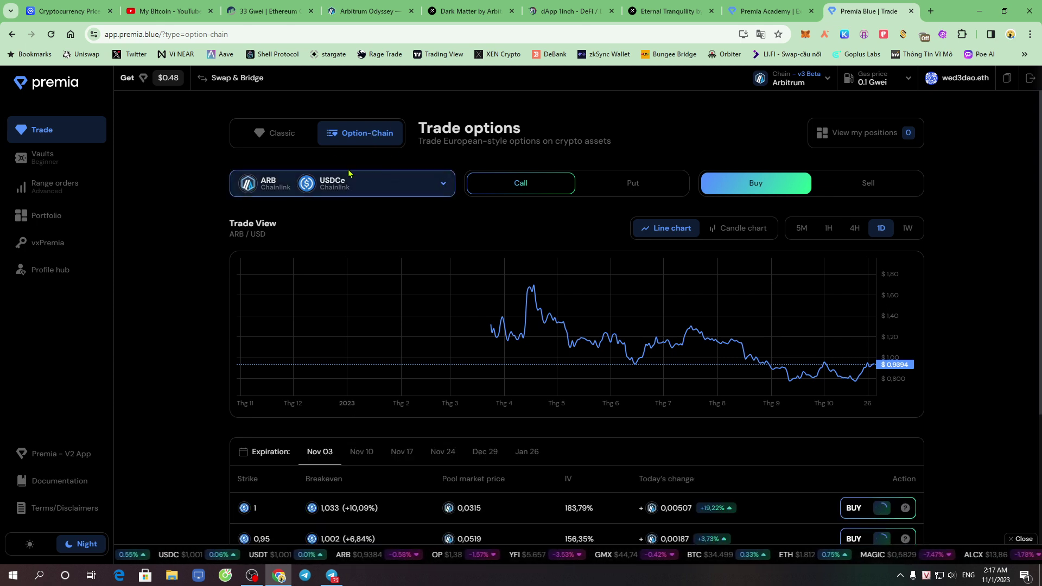
pyautogui.click(422, 187)
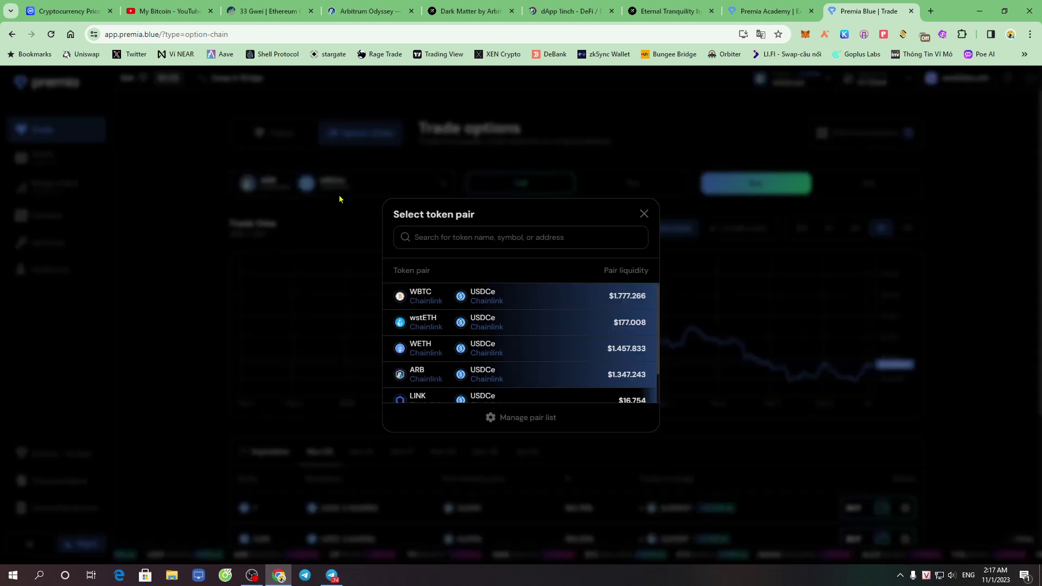
pyautogui.click(313, 196)
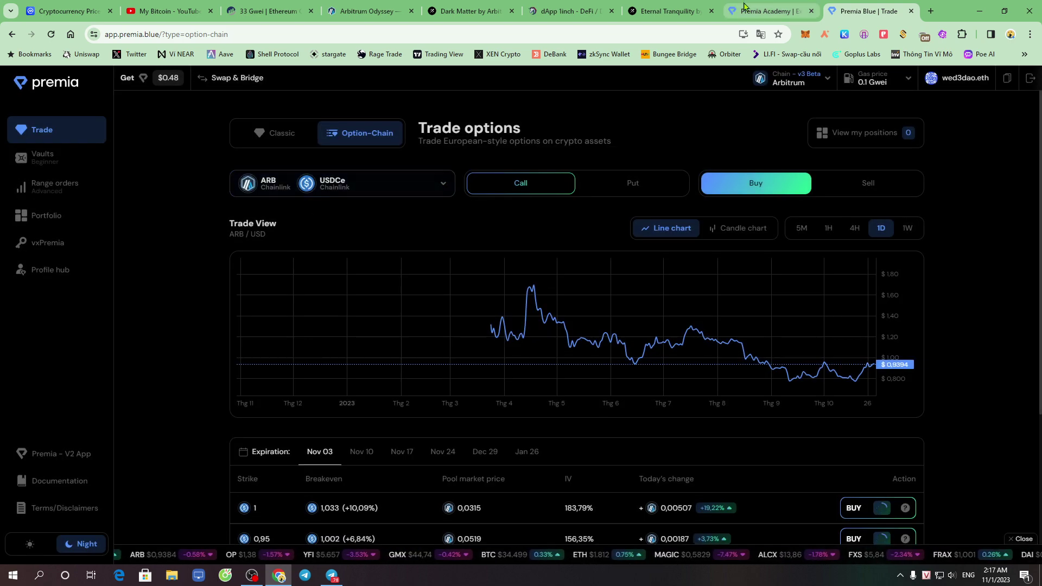
pyautogui.click(668, 11)
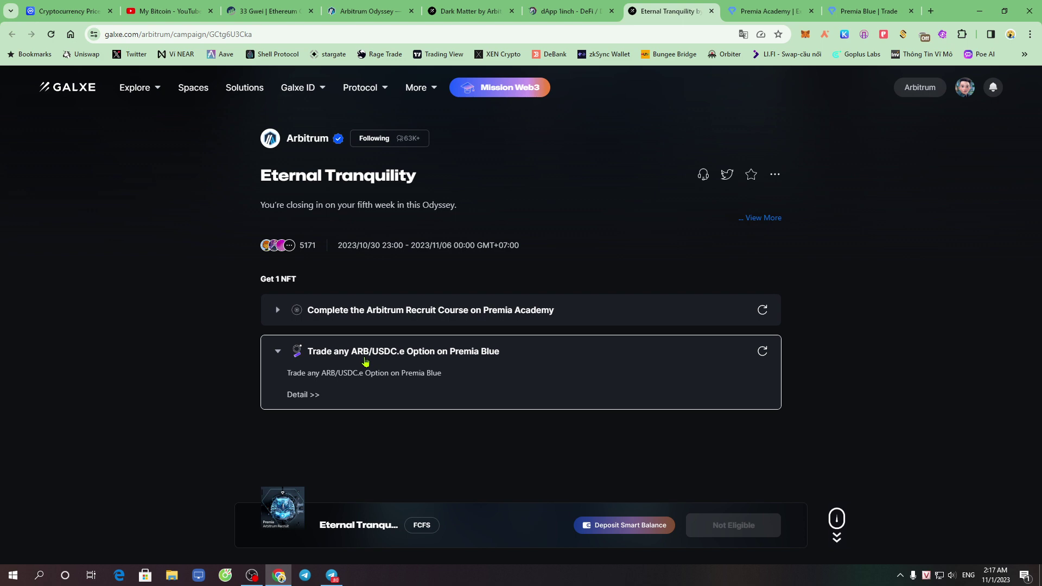
pyautogui.click(868, 11)
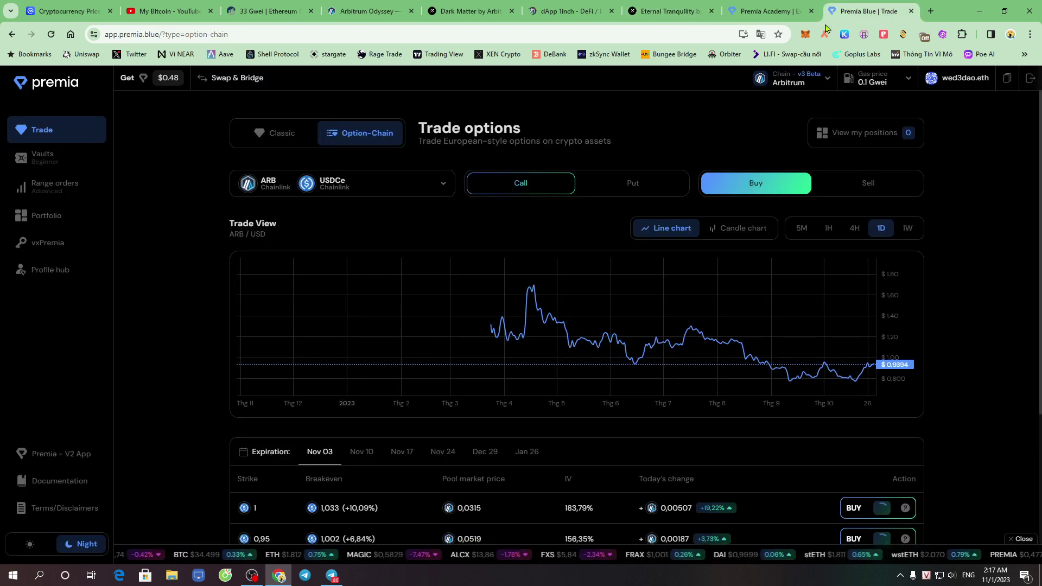
pyautogui.click(358, 188)
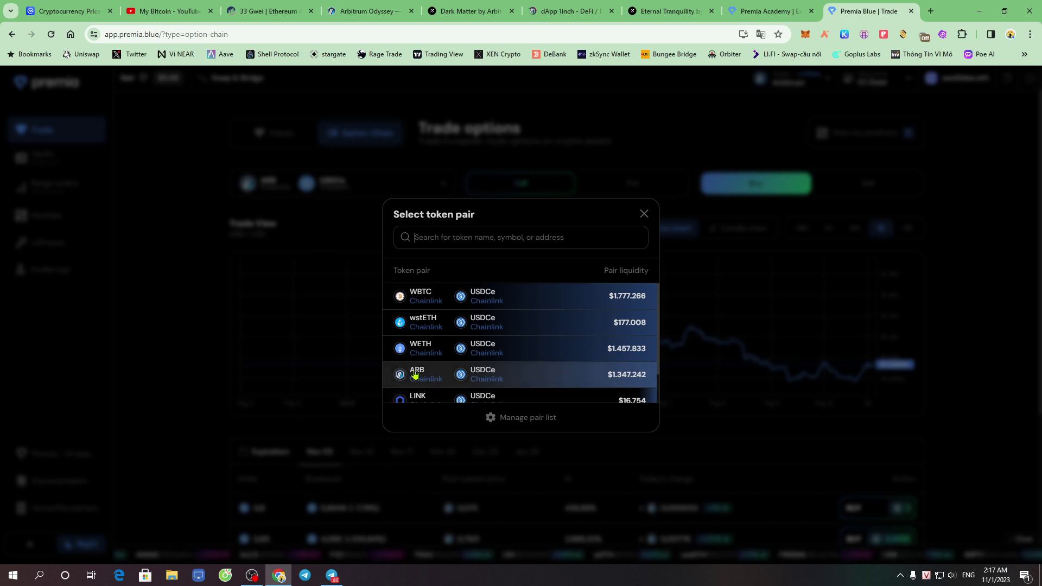
pyautogui.click(491, 378)
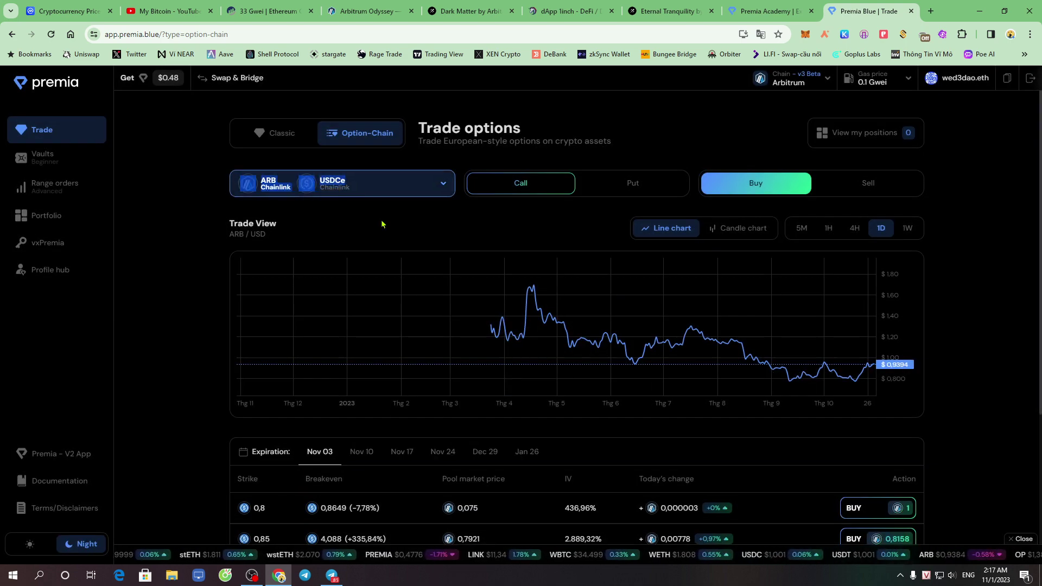
# Set the ARB / USDCe option chain to Call options on the Buy side.
pyautogui.click(540, 189)
pyautogui.click(526, 186)
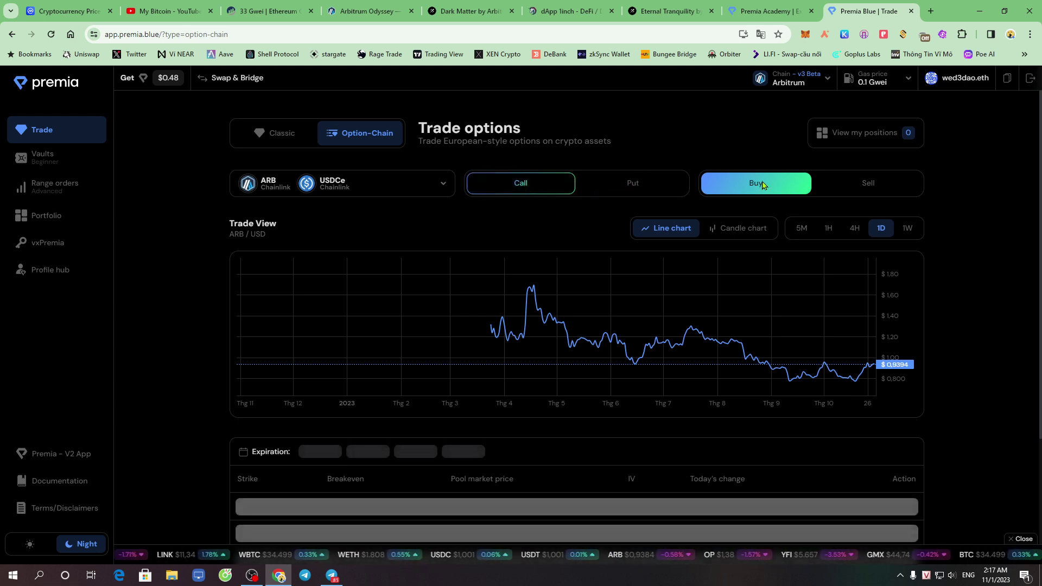
pyautogui.click(850, 188)
pyautogui.click(766, 186)
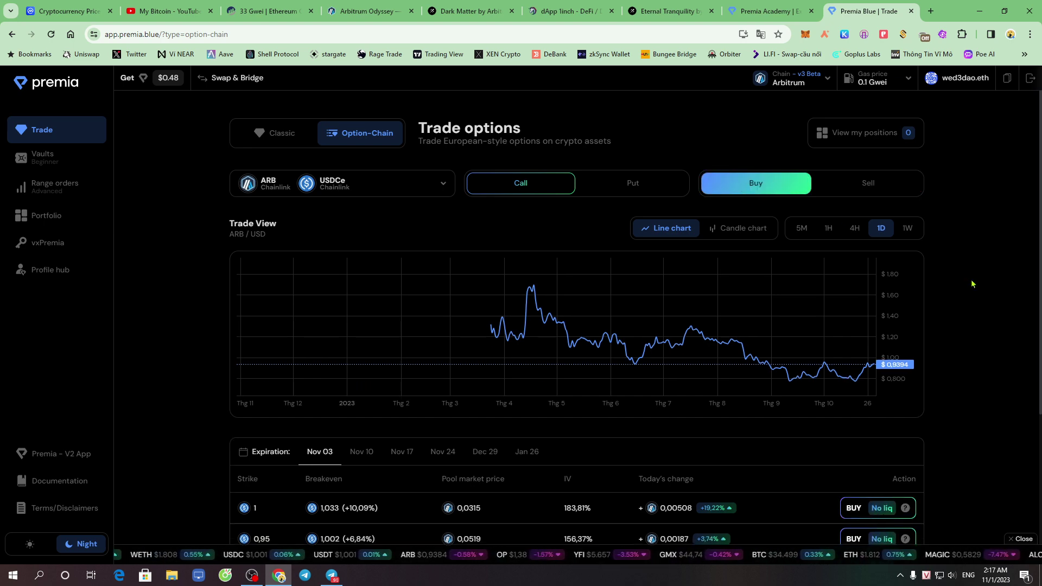
# Expand the details of the strike 1 option expiring Nov 03 and collapse them again.
pyautogui.scroll(-4, 961, 376)
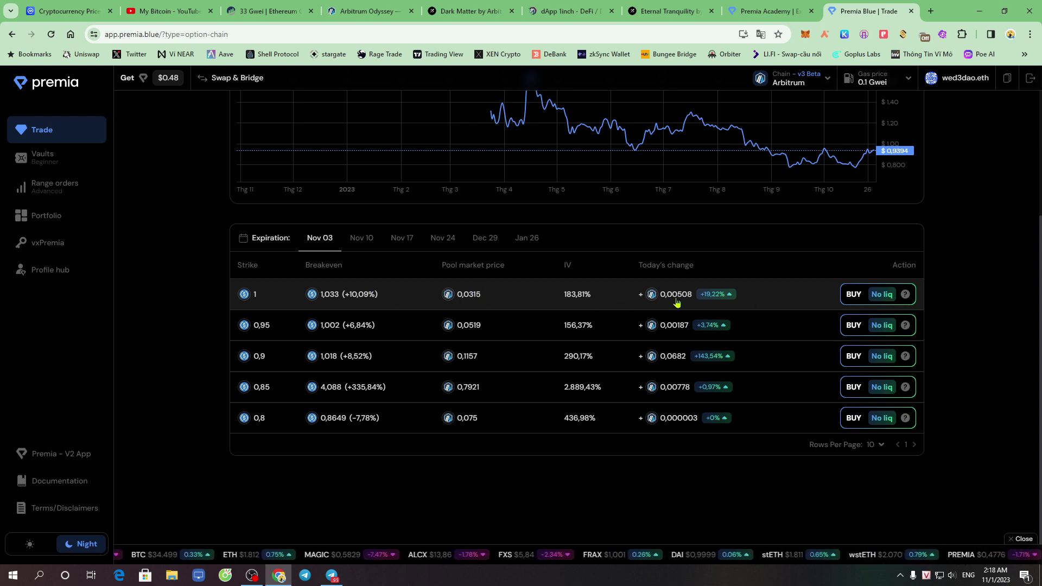
pyautogui.click(611, 296)
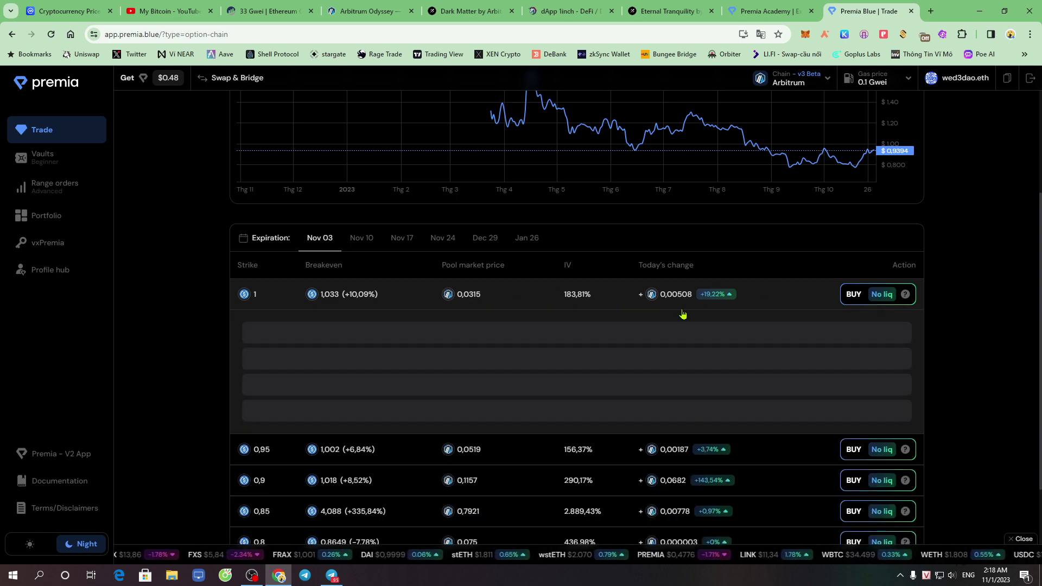
pyautogui.click(577, 298)
pyautogui.click(578, 300)
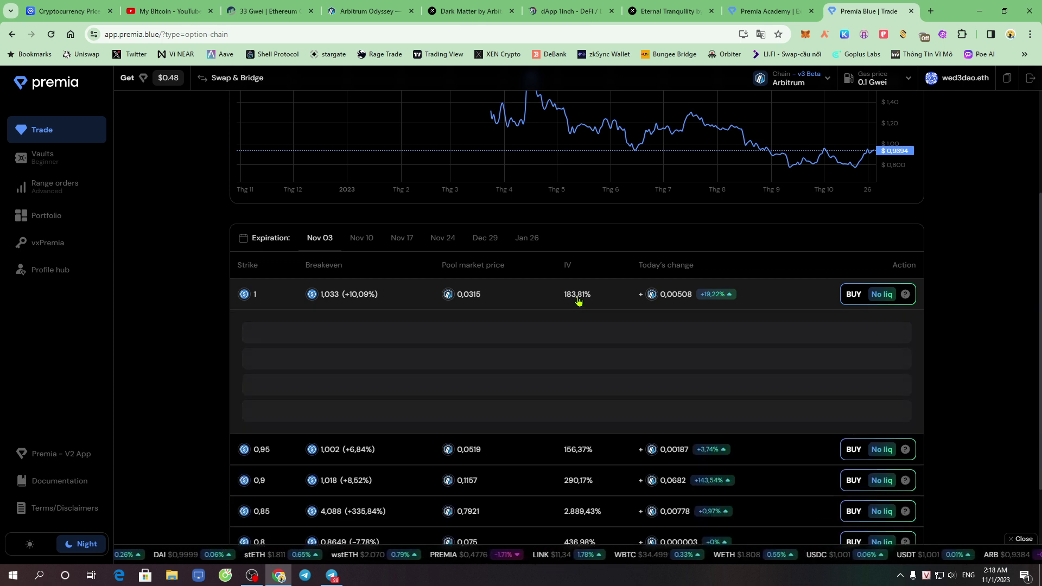
pyautogui.click(579, 300)
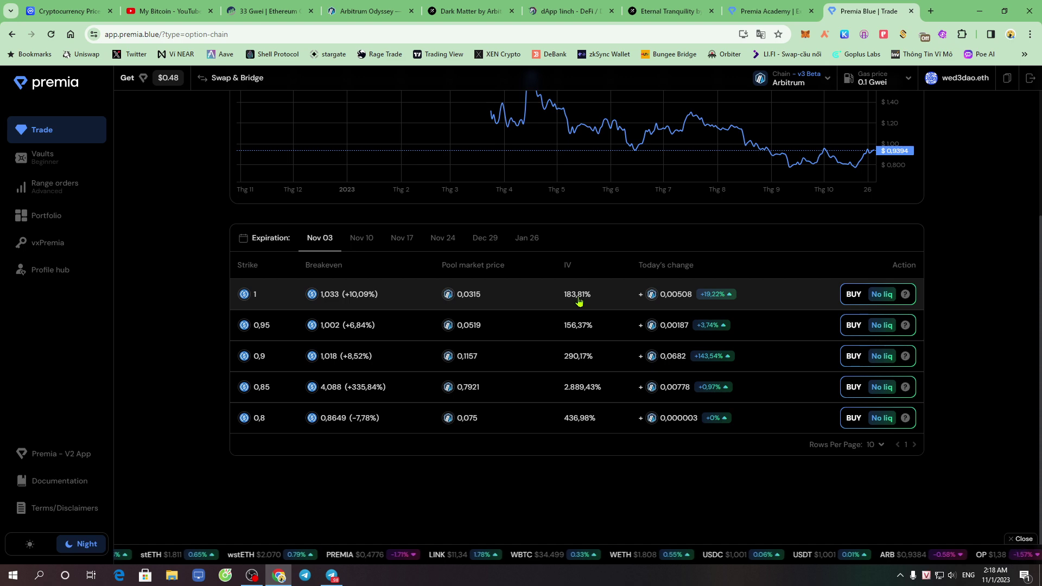
# Start a buy order for the strike 1 ARB / USDCe call expiring Nov 03.
pyautogui.click(853, 294)
pyautogui.scroll(-2, 952, 260)
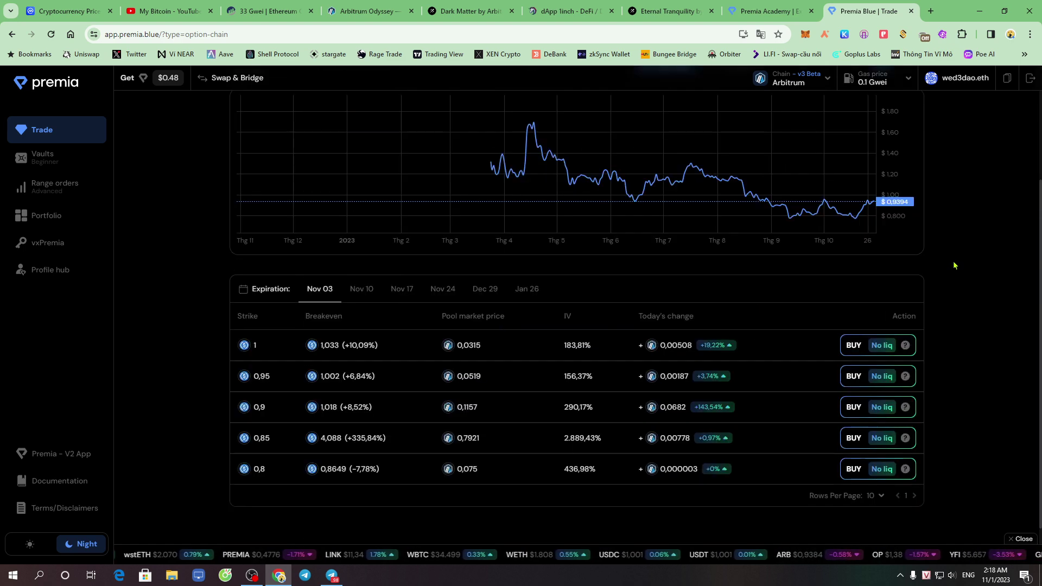
pyautogui.click(636, 351)
pyautogui.click(608, 354)
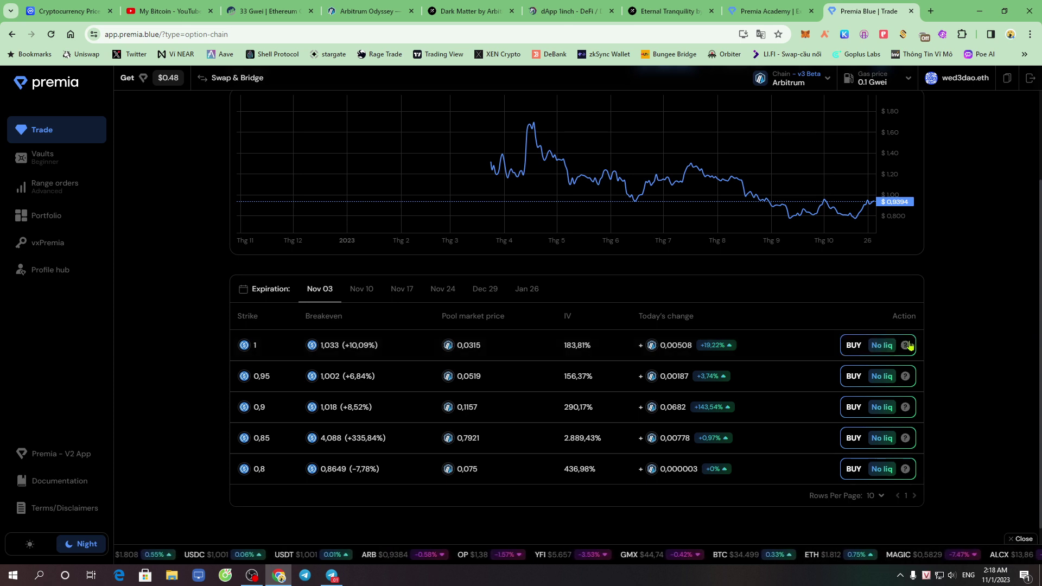
pyautogui.click(867, 348)
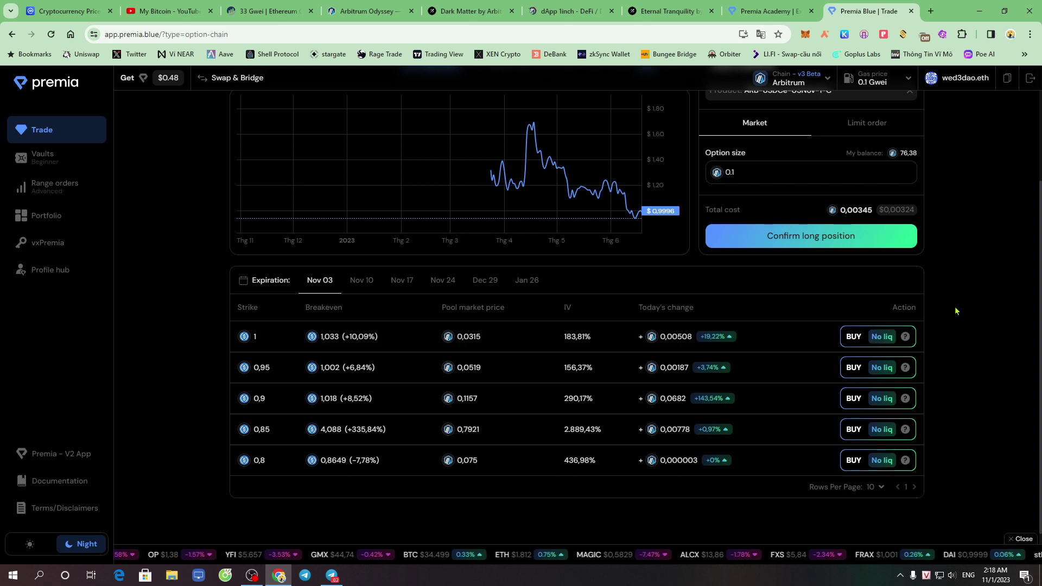
# Review the order summary for ARB-USDCe-03Nov-1-C, including its option size and total cost.
pyautogui.scroll(3, 956, 311)
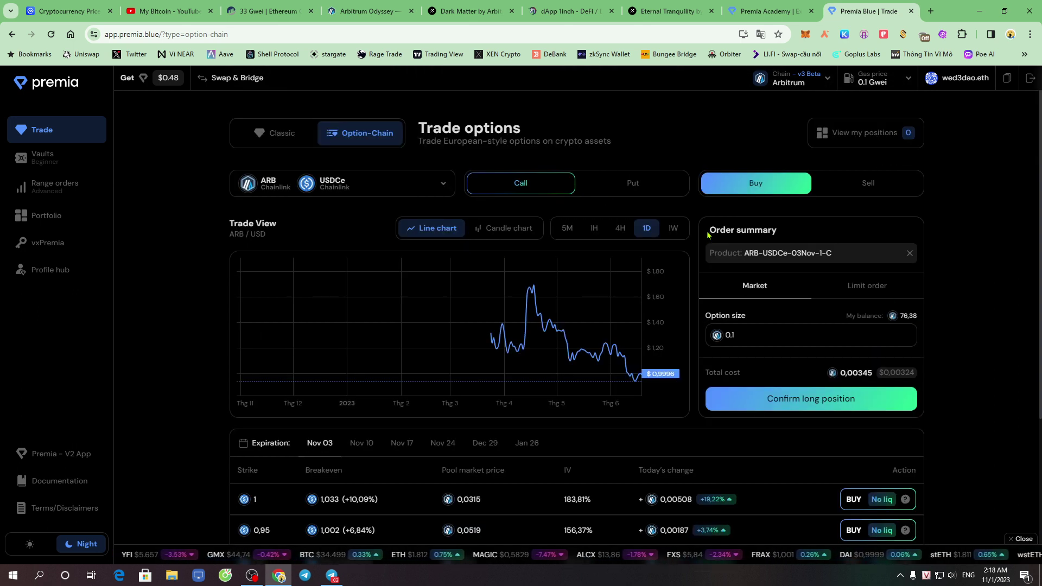
pyautogui.moveTo(708, 237); pyautogui.dragTo(788, 240)
pyautogui.click(985, 246)
pyautogui.moveTo(723, 234); pyautogui.dragTo(845, 358)
pyautogui.click(966, 345)
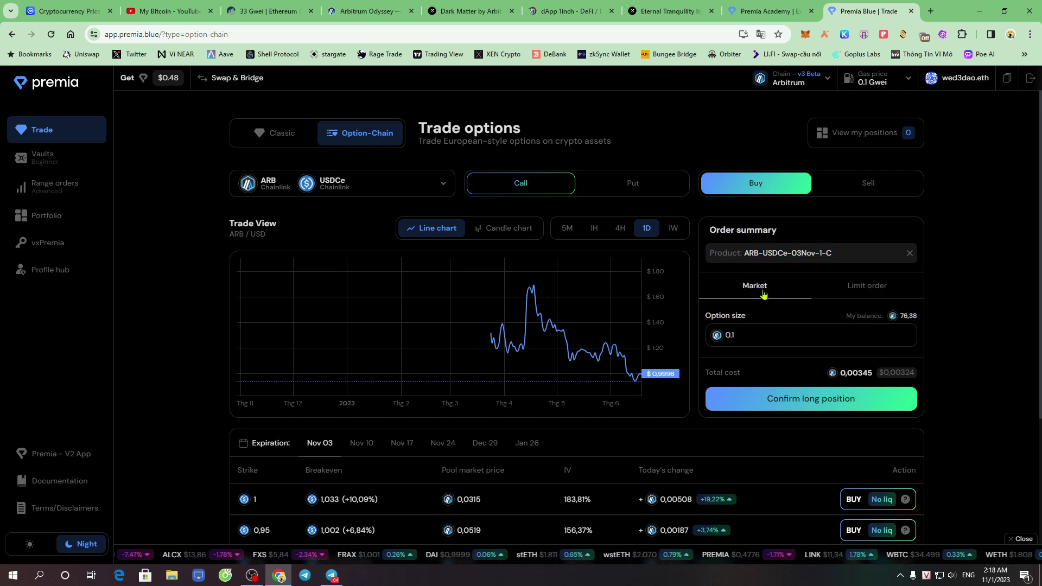
# Return to the Eternal Tranquility campaign and open the details of the ARB/USDC.e option trade task in a separate tab.
pyautogui.click(663, 10)
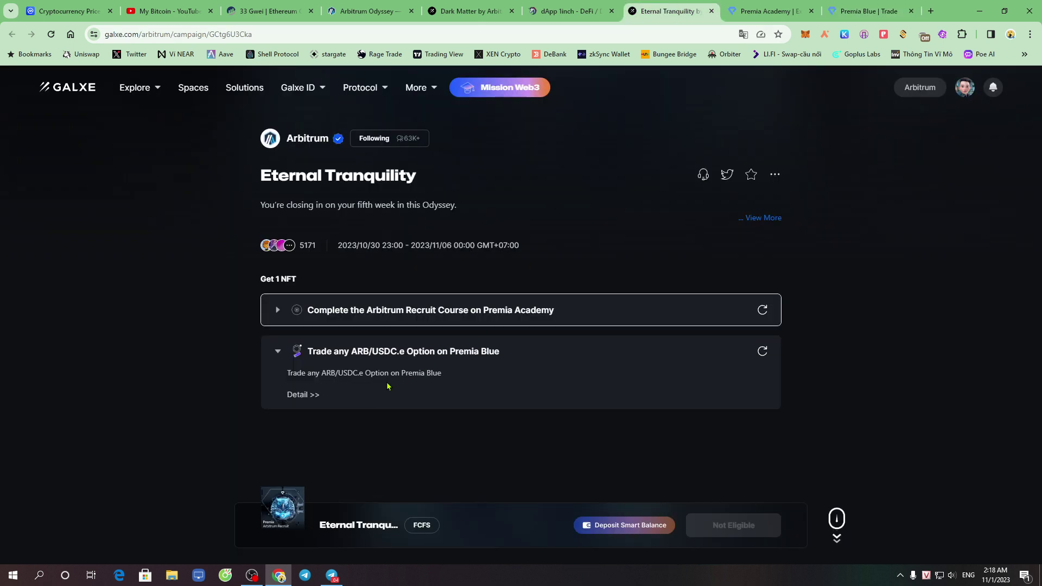
pyautogui.click(307, 397)
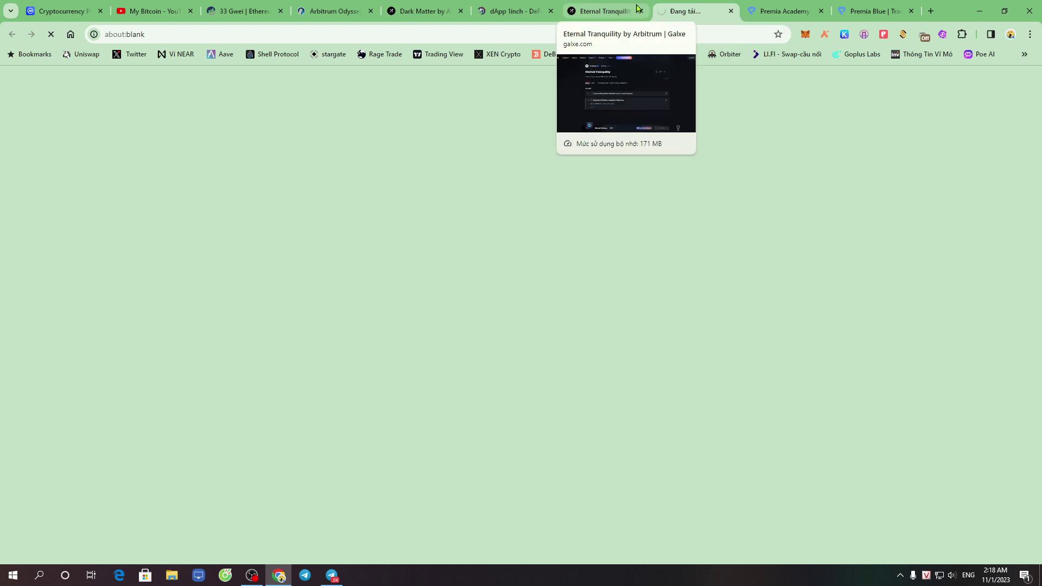
pyautogui.click(607, 12)
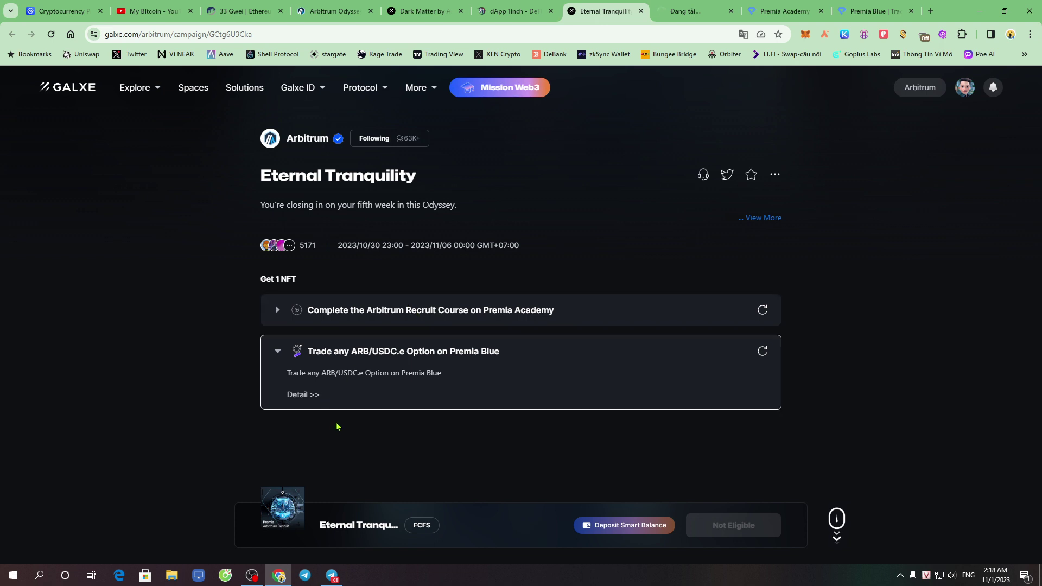
# Expand the campaign description, read it translated into Vietnamese and restore the page to English.
pyautogui.click(765, 217)
pyautogui.rightClick(144, 253)
pyautogui.click(123, 407)
pyautogui.rightClick(123, 408)
pyautogui.click(174, 358)
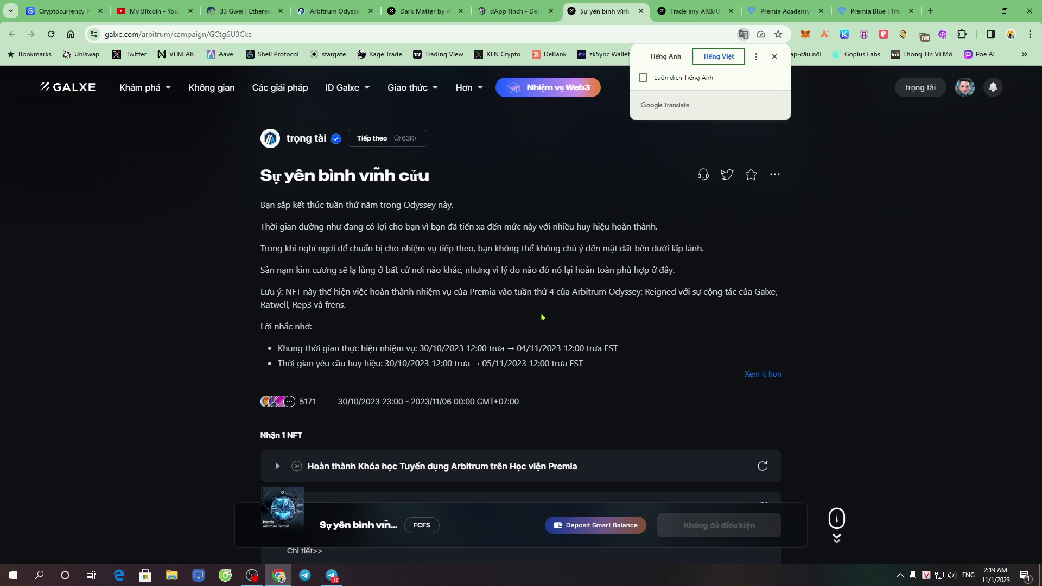
pyautogui.scroll(-3, 540, 318)
pyautogui.click(665, 57)
# Check the Galxe credential page for the ARB/USDC.e option trade and switch back to Premia Blue.
pyautogui.click(708, 7)
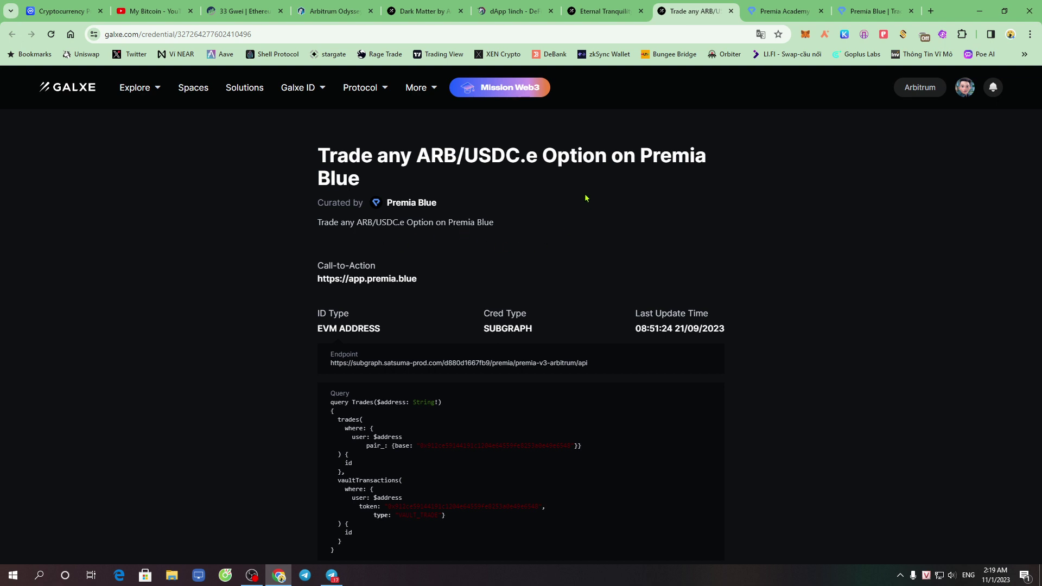
pyautogui.click(784, 11)
pyautogui.click(871, 11)
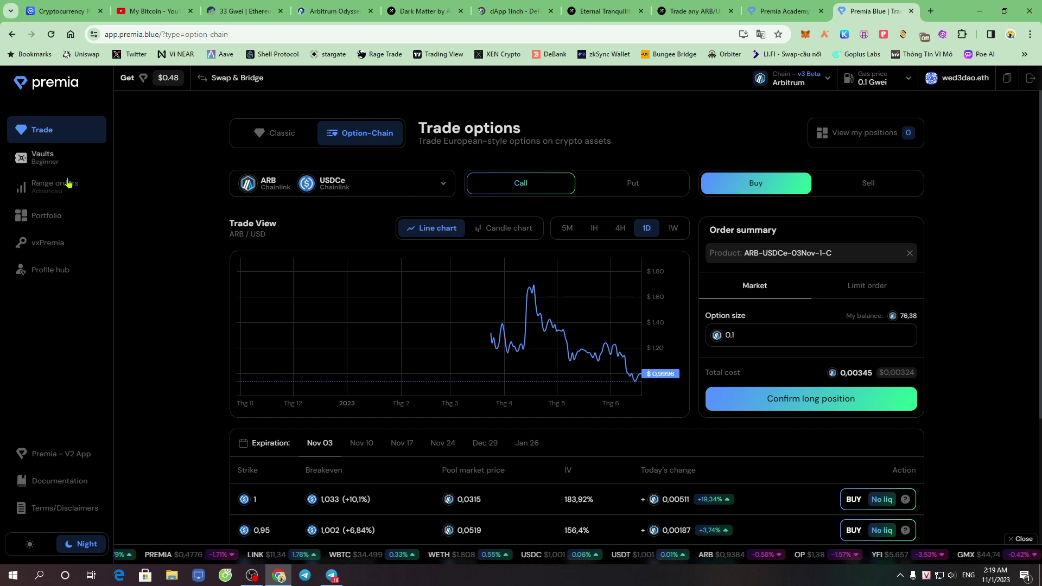
# Look at Premia Blue's Strategy vaults and reopen the Trade page in its Classic view.
pyautogui.click(46, 85)
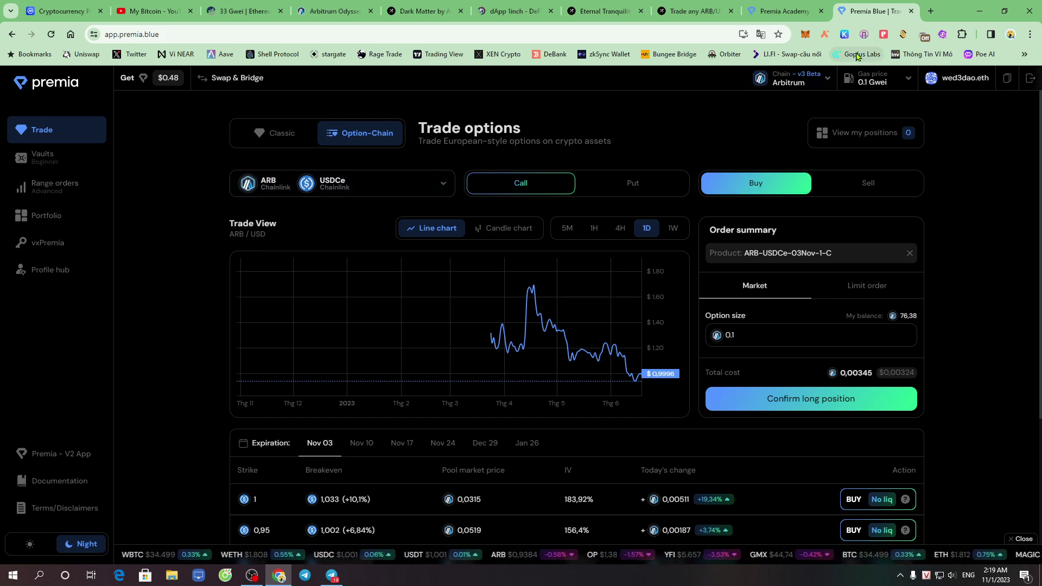
pyautogui.click(43, 156)
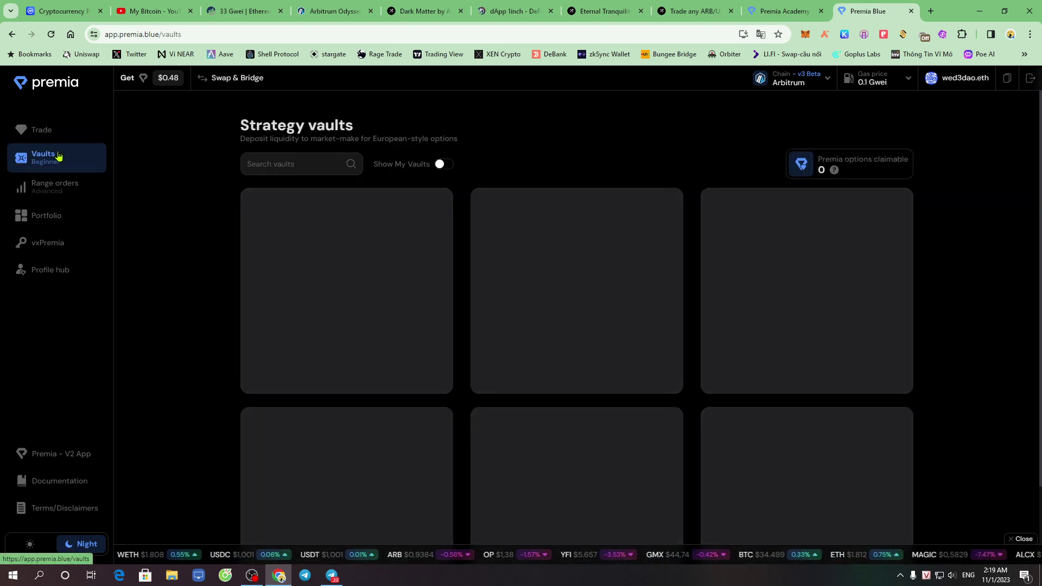
pyautogui.click(40, 133)
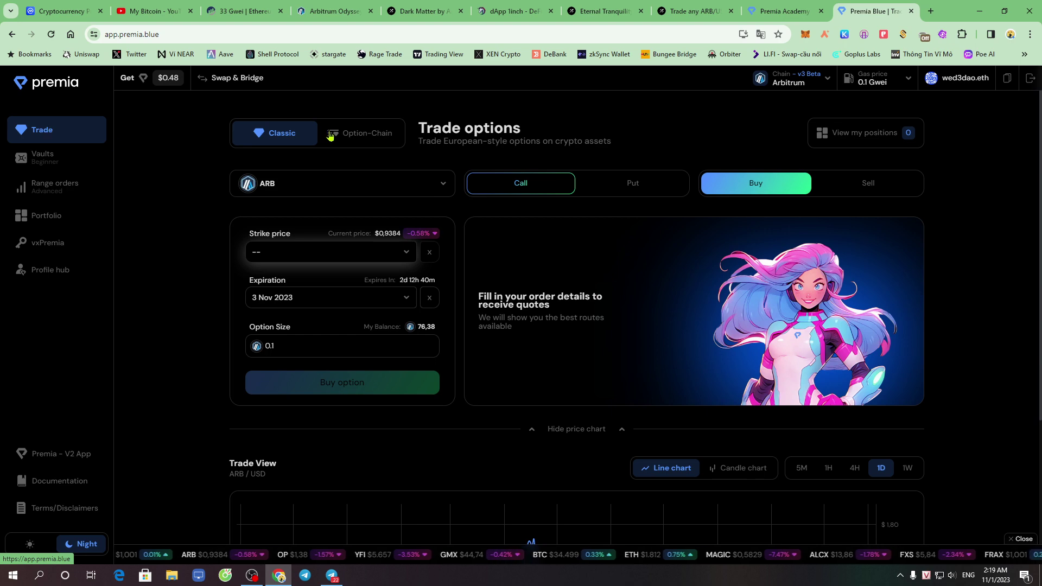
# Switch to the Option-Chain view, choose the ARB/USDCe pair and select the Nov 03 call with the 0,8 strike for buying.
pyautogui.click(364, 139)
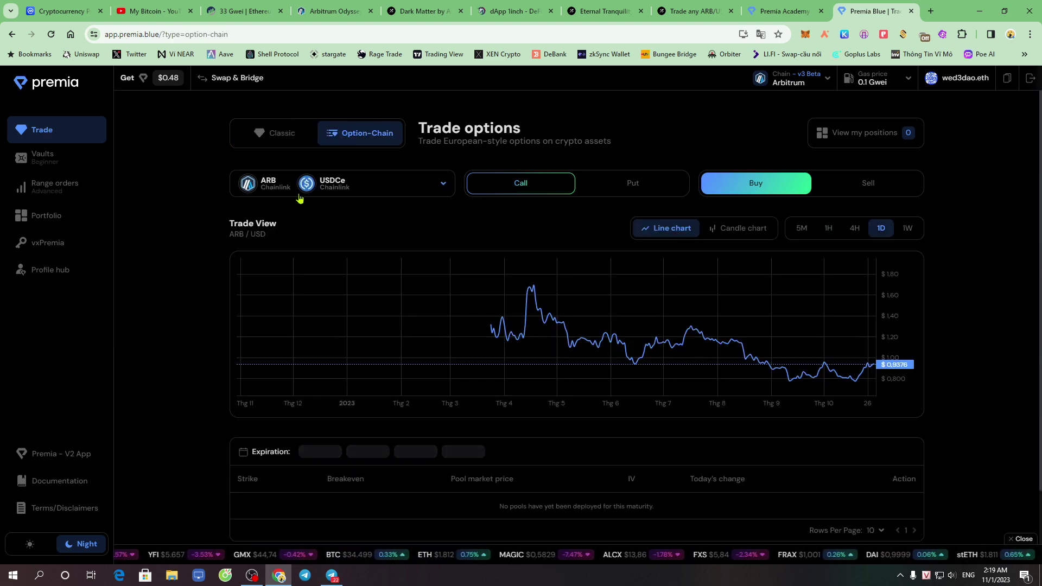
pyautogui.click(359, 186)
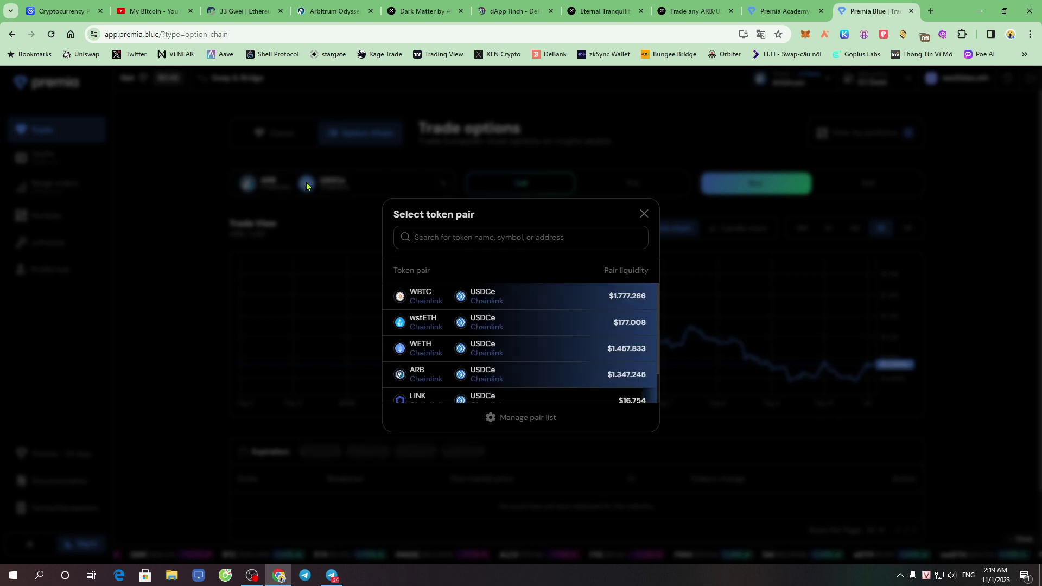
pyautogui.click(480, 376)
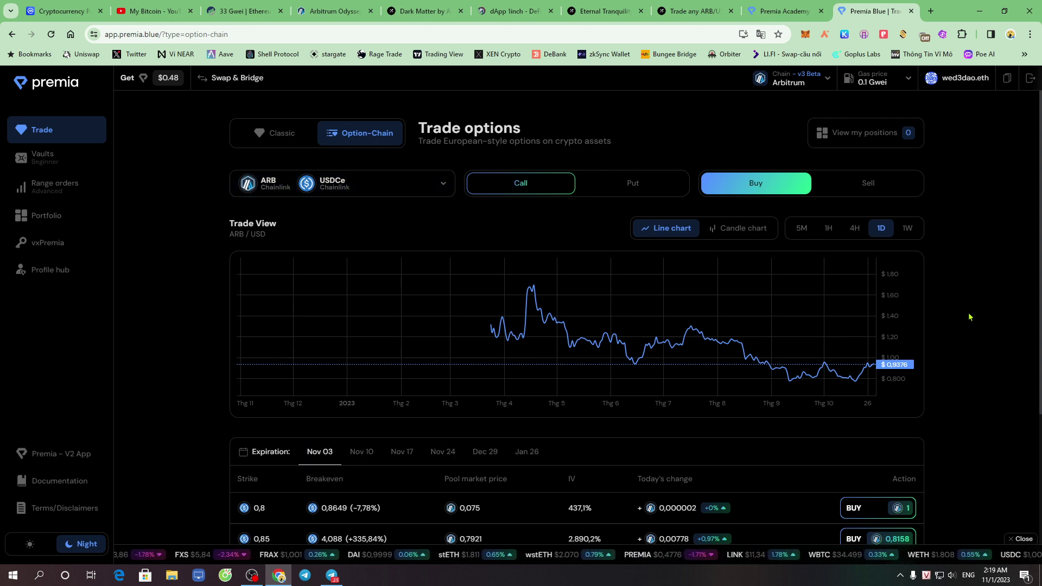
pyautogui.scroll(-3, 970, 317)
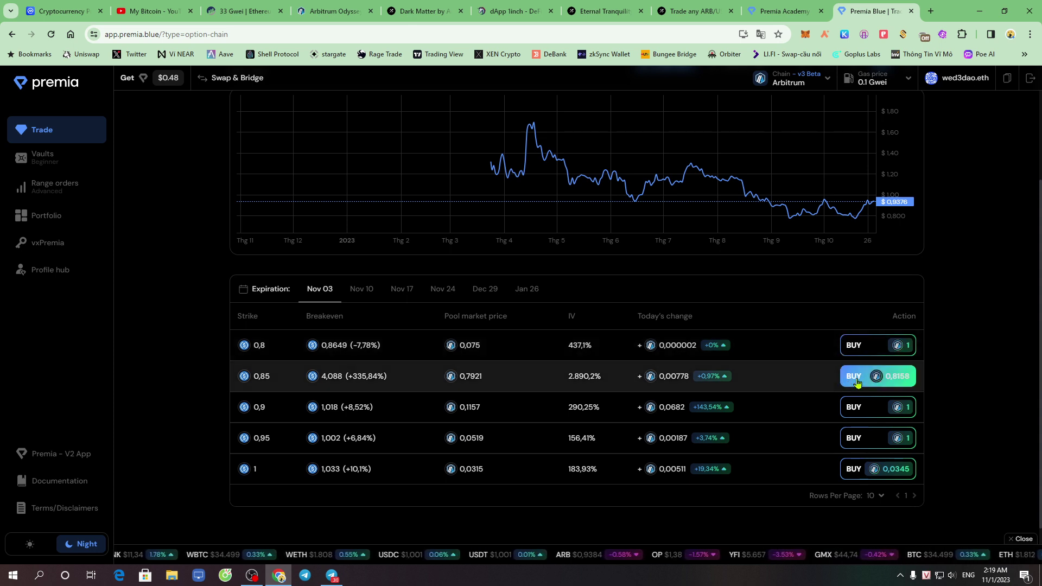
pyautogui.click(862, 350)
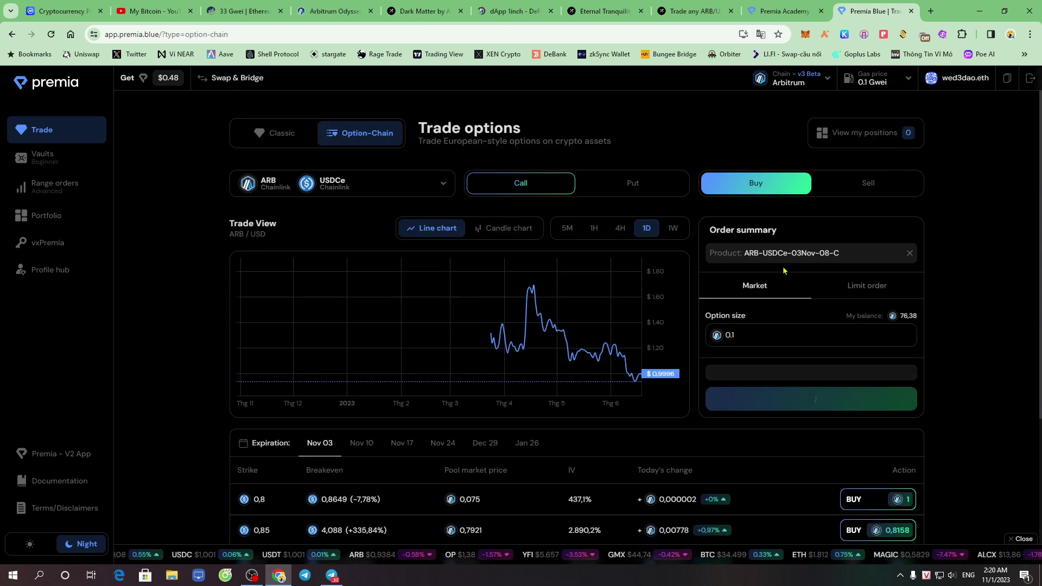
# Re-enter the option size as 0.1 ARB in the market order and open the trade confirmation for the long position.
pyautogui.click(748, 336)
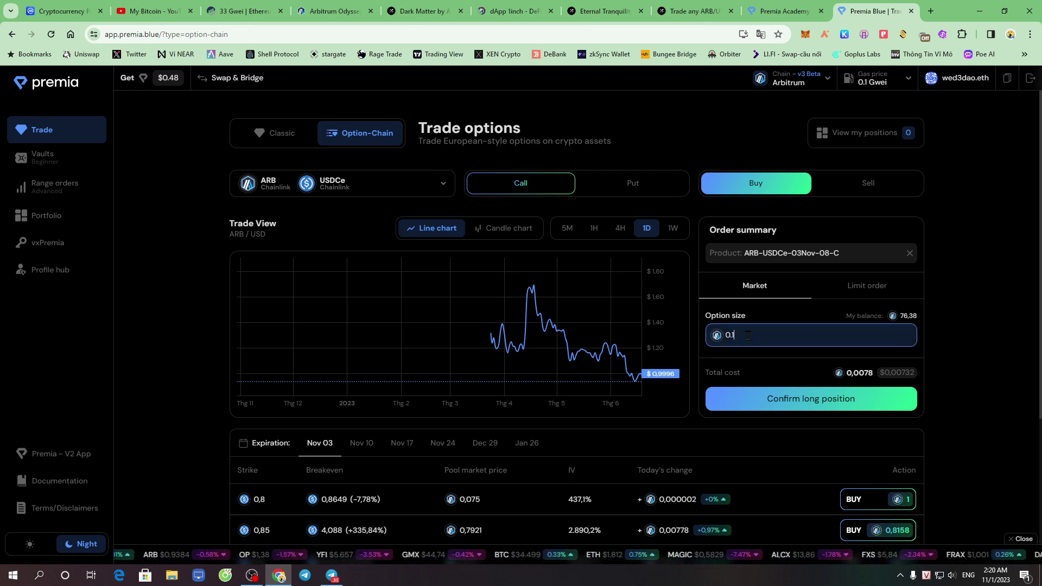
pyautogui.doubleClick(765, 341)
pyautogui.press('BackSpace')
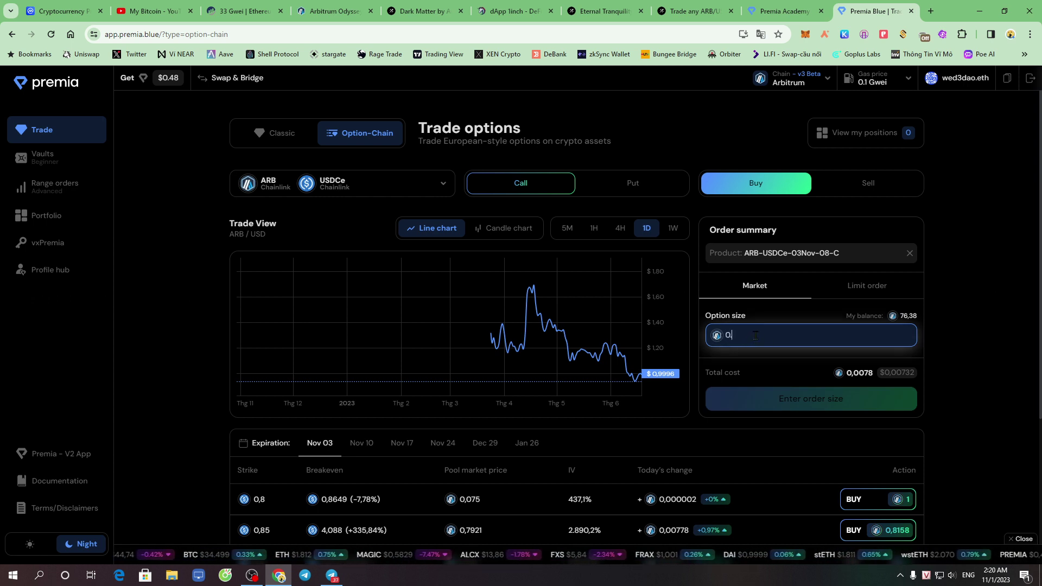
pyautogui.write('0.01')
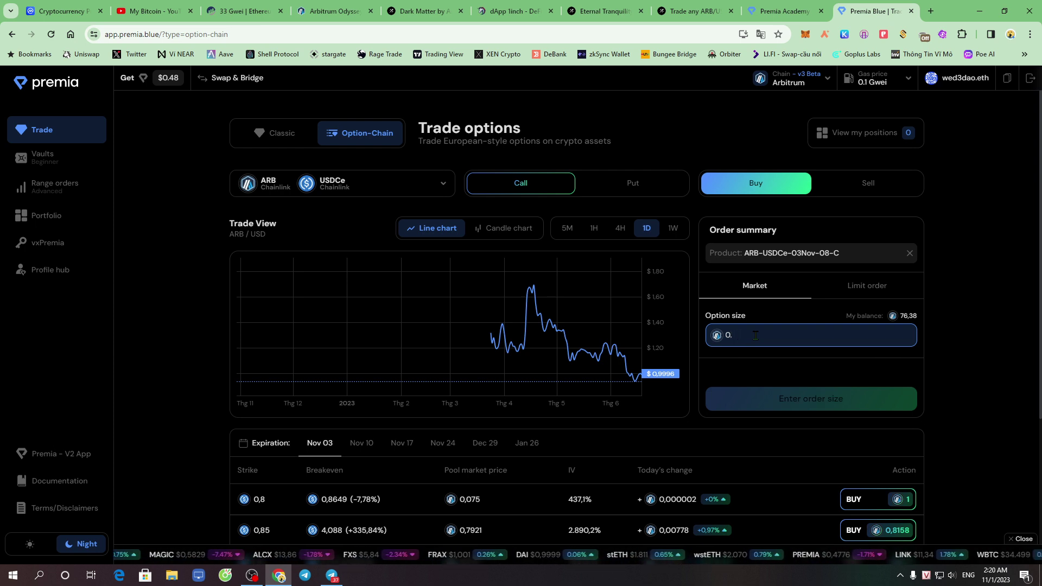
pyautogui.click(850, 389)
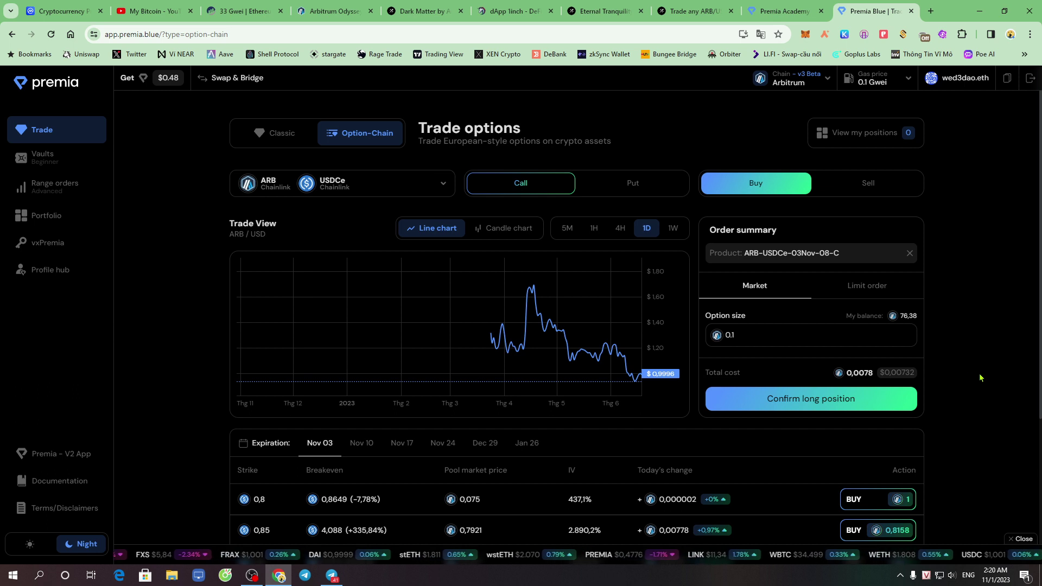
pyautogui.click(812, 408)
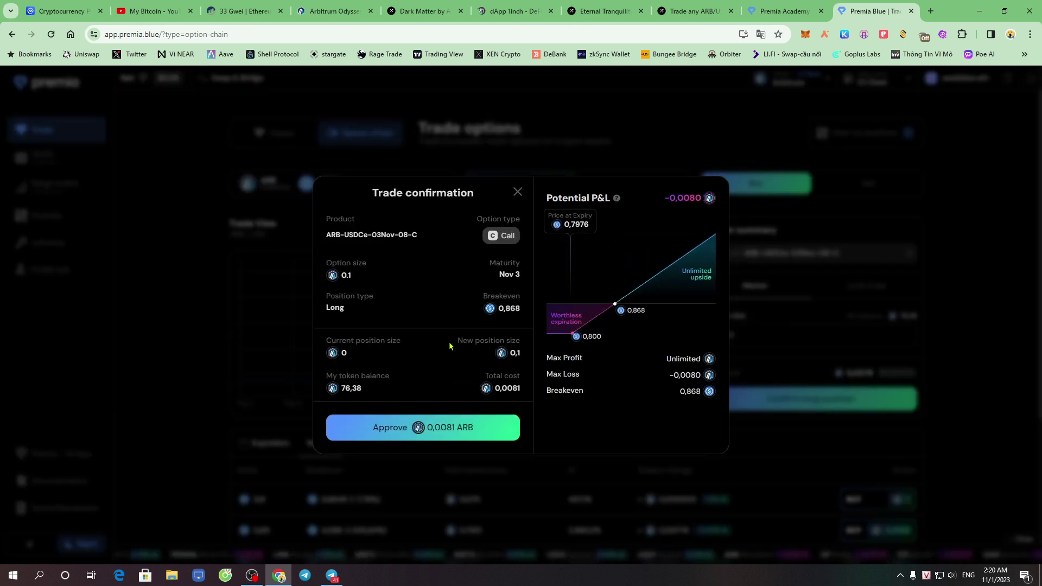
# Approve the ARB spending for the trade through Pocket Universe and MetaMask, keeping the site's requested spending cap.
pyautogui.click(452, 424)
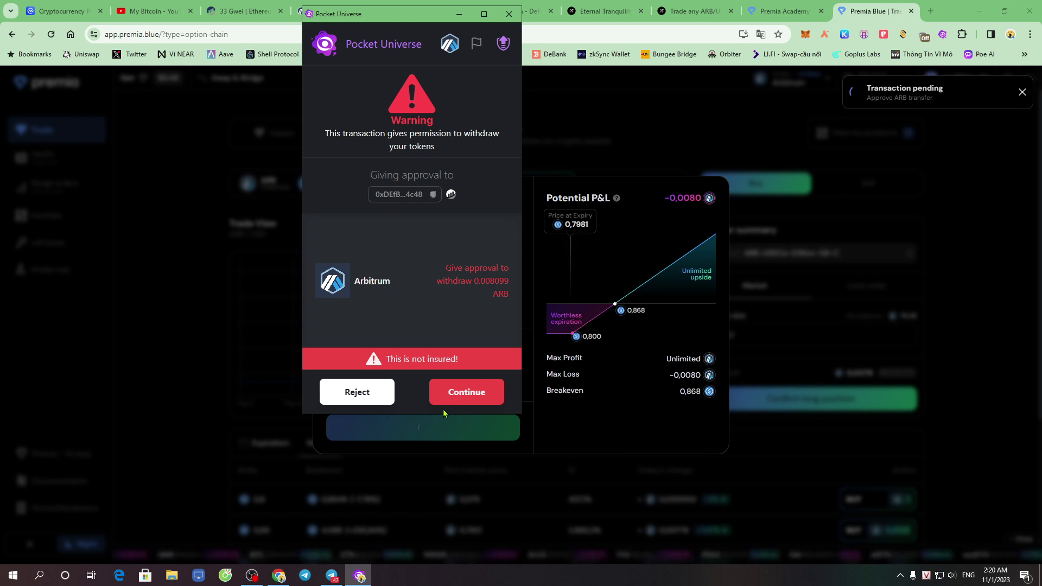
pyautogui.click(458, 402)
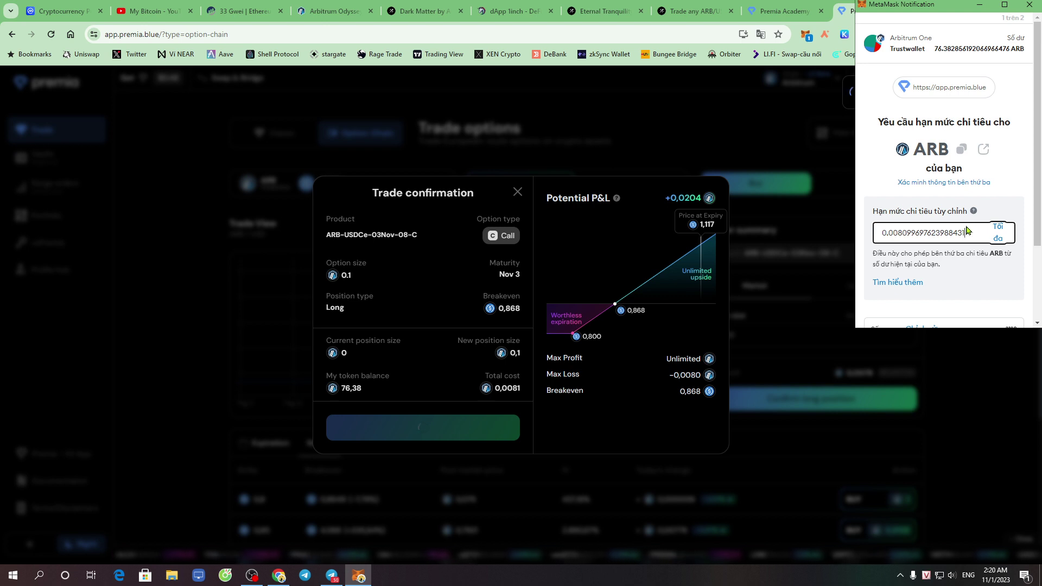
pyautogui.moveTo(962, 235); pyautogui.dragTo(880, 238)
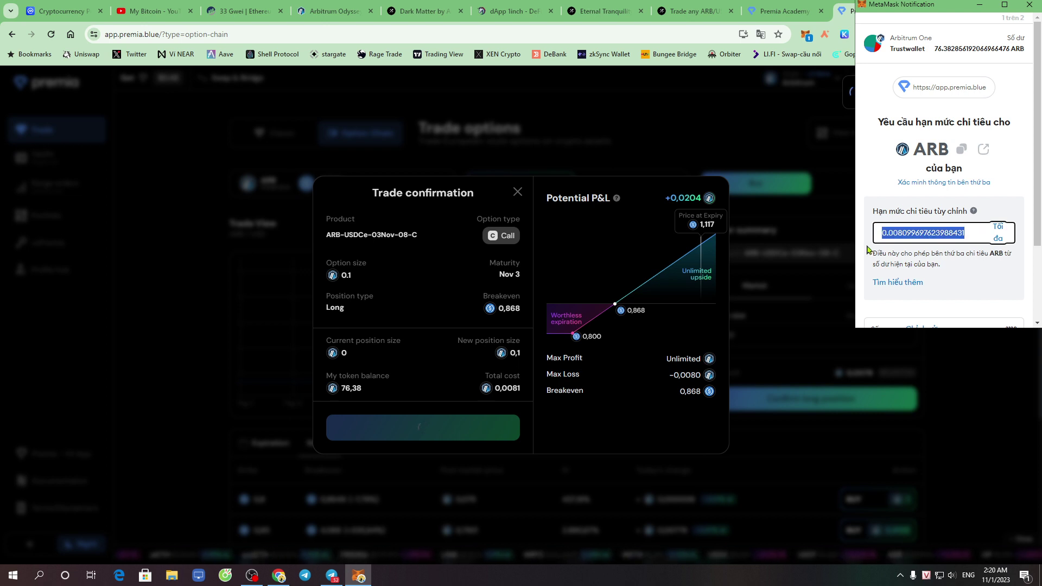
pyautogui.click(964, 273)
pyautogui.scroll(-2, 950, 275)
pyautogui.click(962, 267)
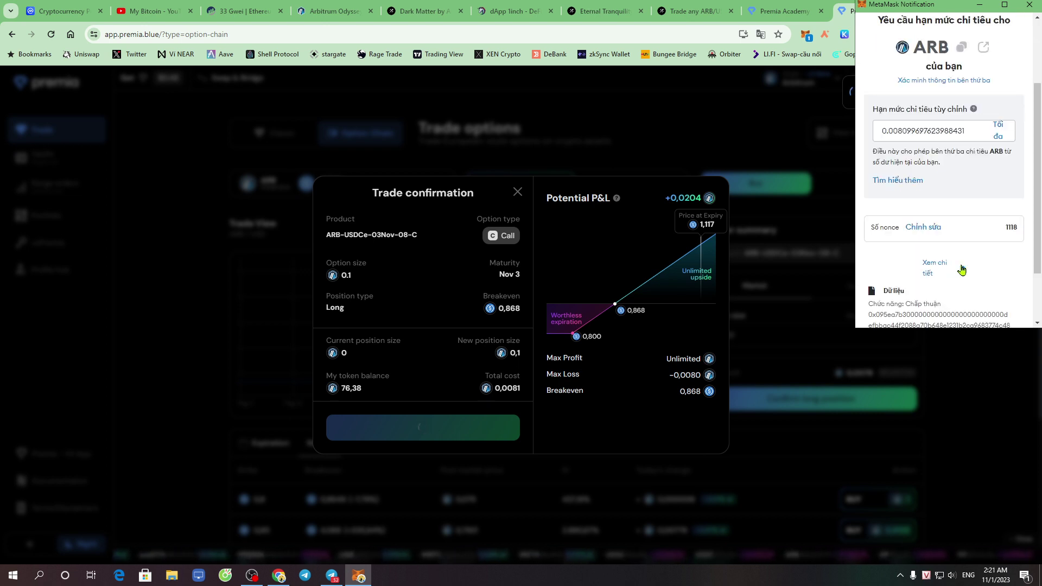
pyautogui.scroll(-2, 961, 266)
pyautogui.click(983, 316)
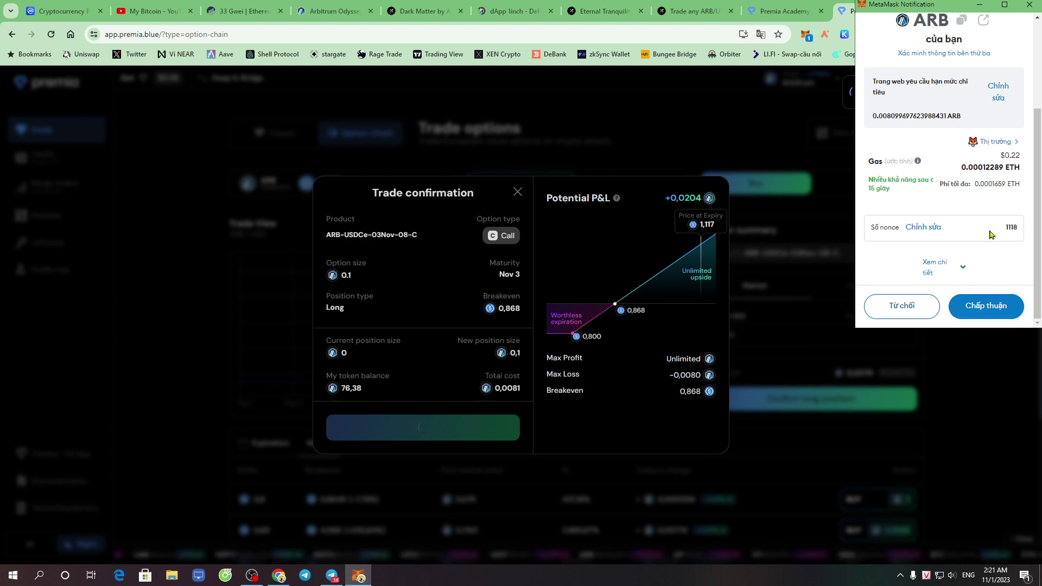
pyautogui.click(988, 305)
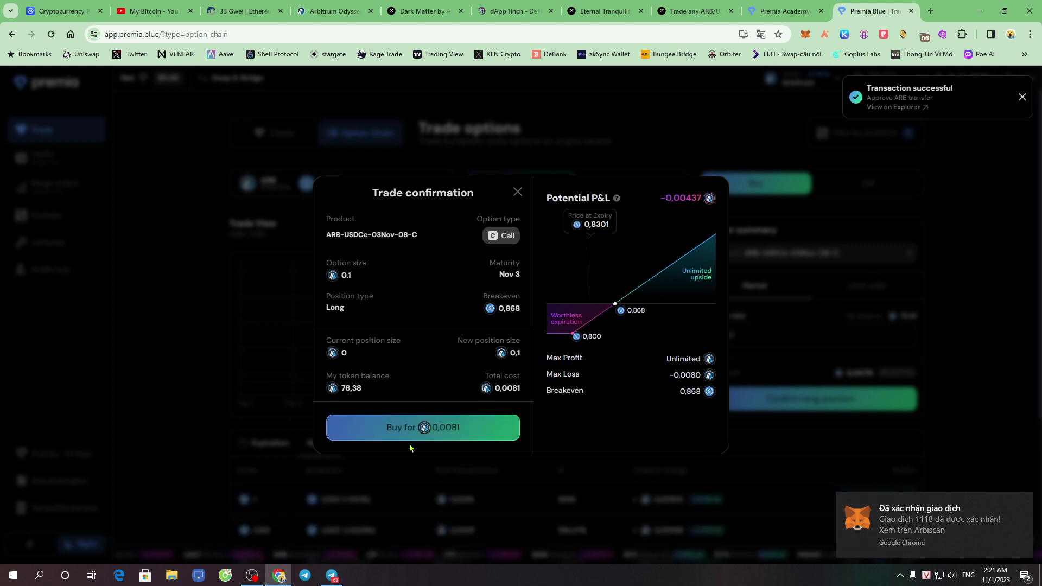
# Try to buy the ARB-USDCe-03Nov-08-C option from the trade confirmation, and close the confirmation.
pyautogui.click(423, 433)
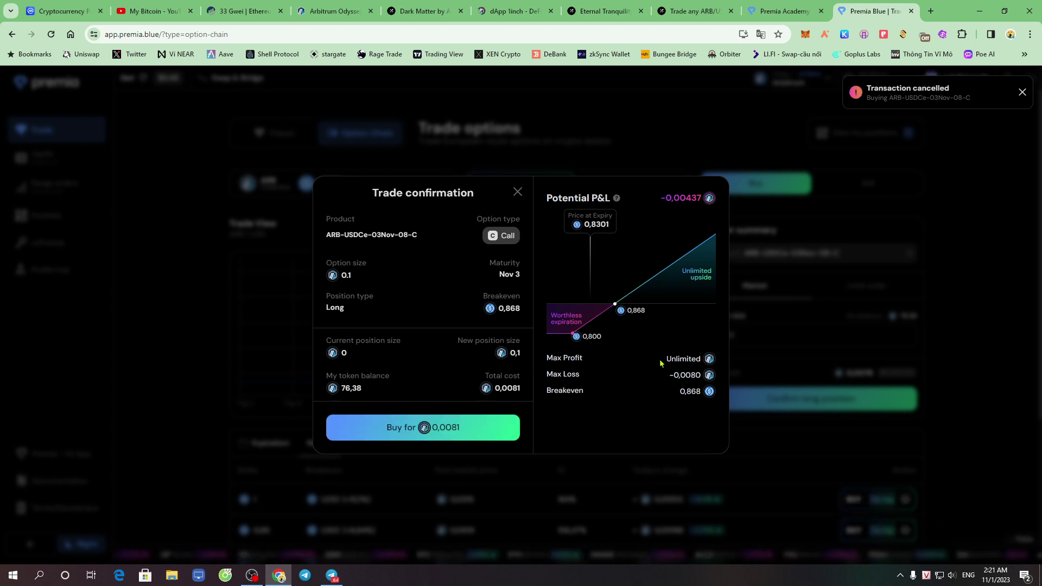
pyautogui.click(419, 432)
pyautogui.click(420, 428)
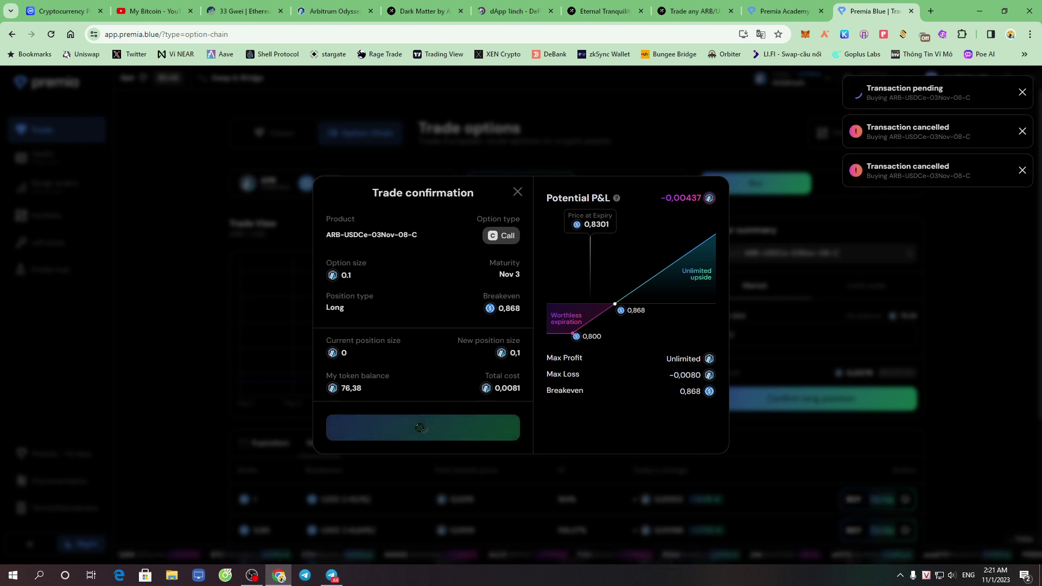
pyautogui.click(467, 429)
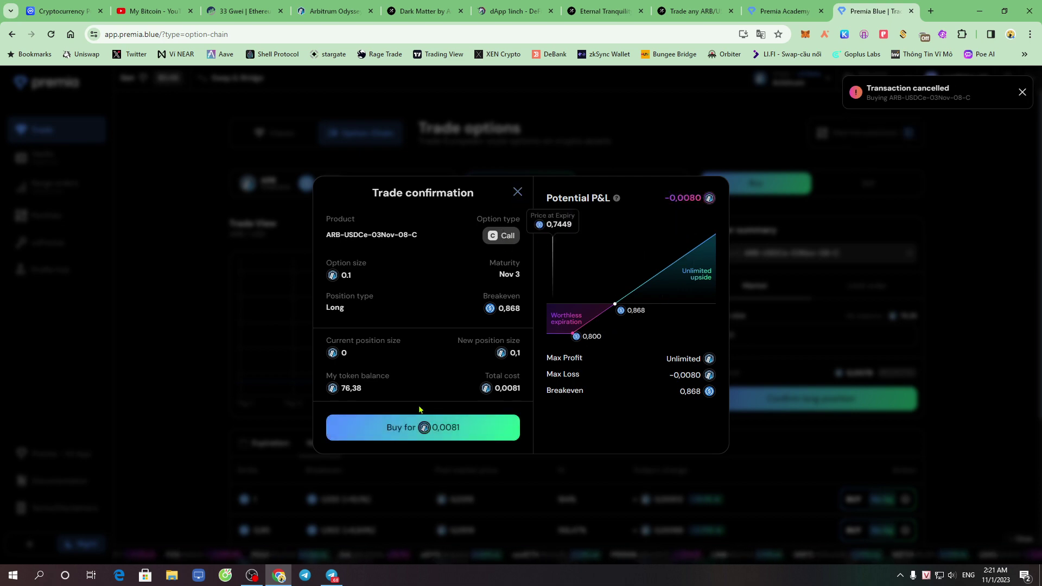
pyautogui.click(415, 429)
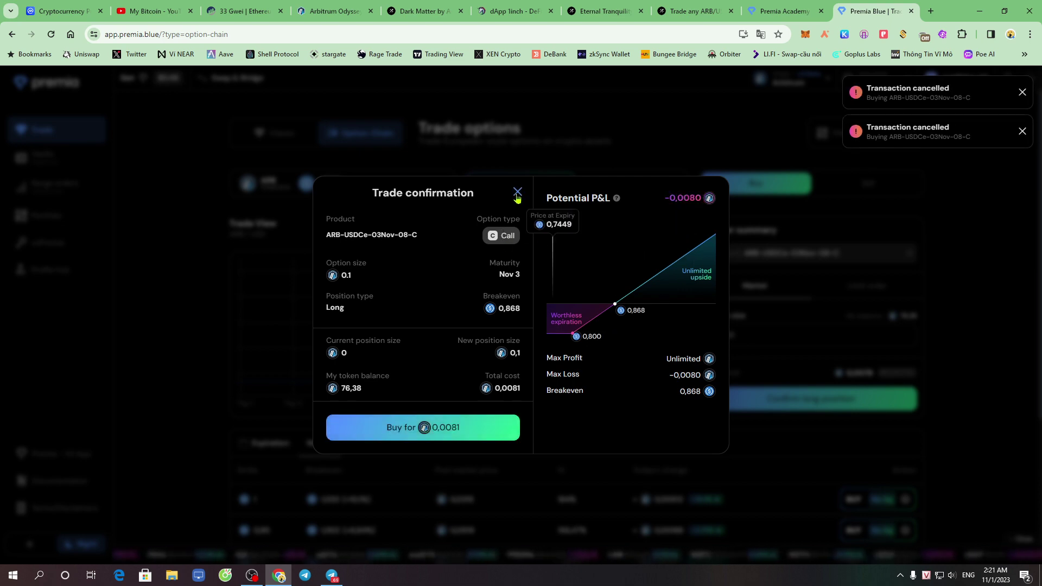
pyautogui.click(517, 194)
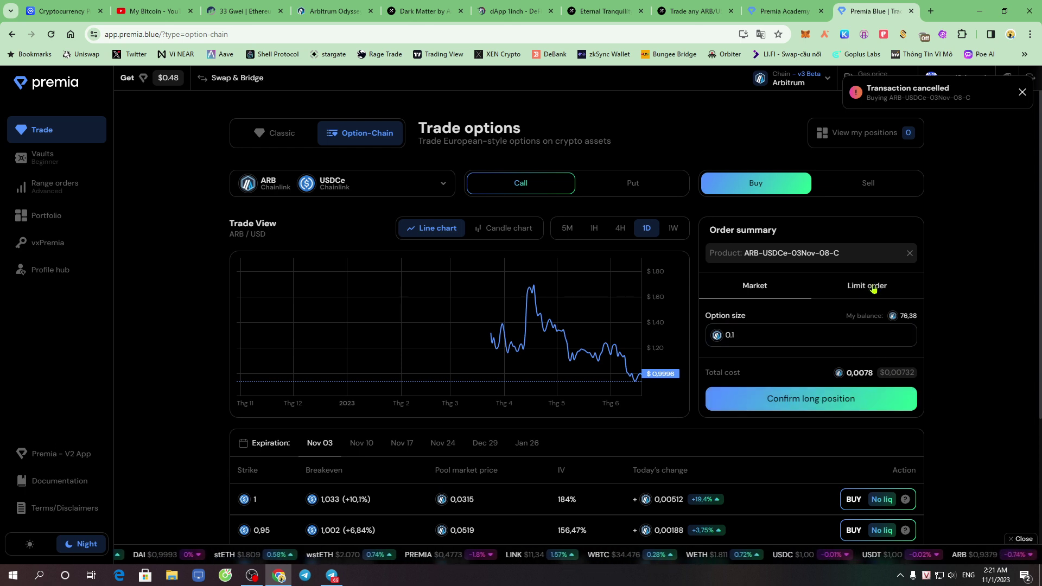
# Start a purchase of the Nov 03 call with strike 1, check its Pocket Universe simulation and reject the transaction.
pyautogui.scroll(-3, 933, 444)
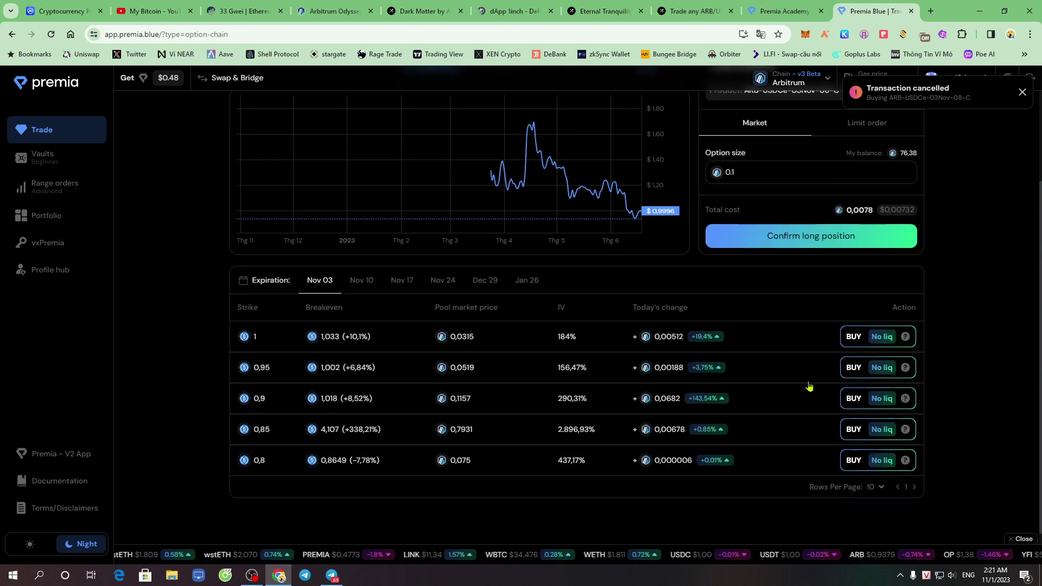
pyautogui.click(880, 337)
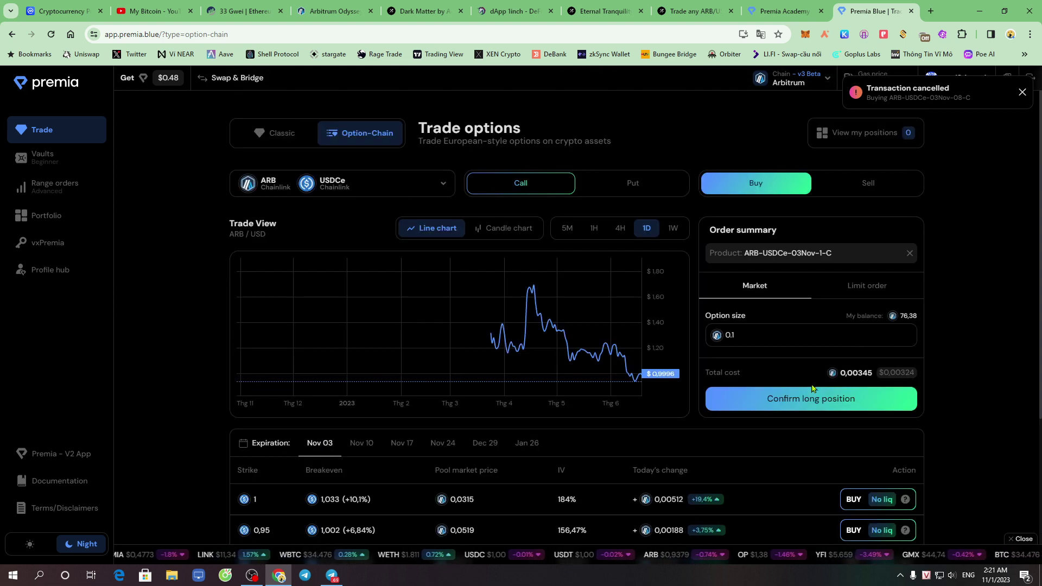
pyautogui.click(827, 400)
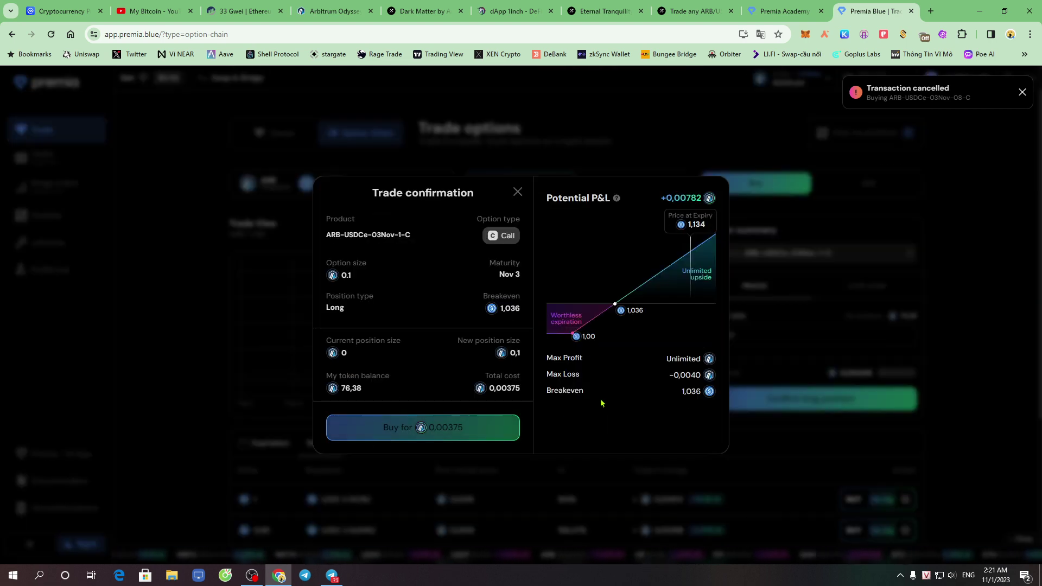
pyautogui.click(422, 428)
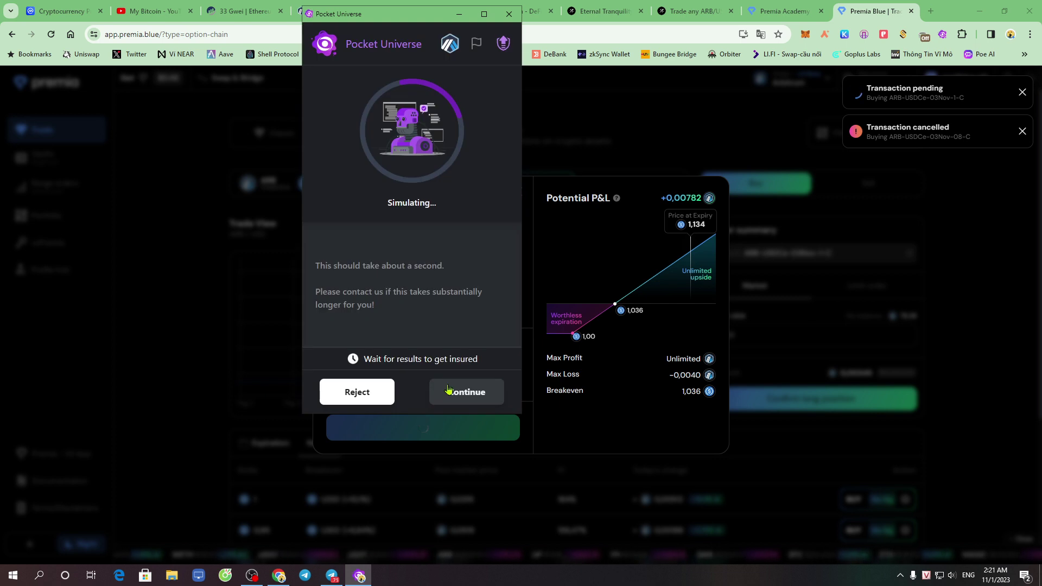
pyautogui.scroll(-1, 471, 309)
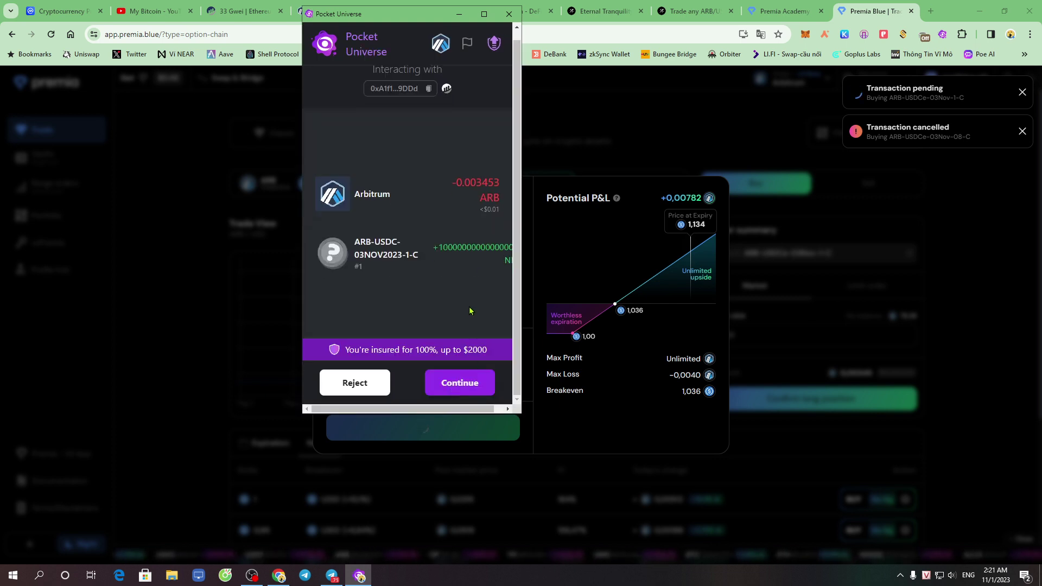
pyautogui.click(355, 383)
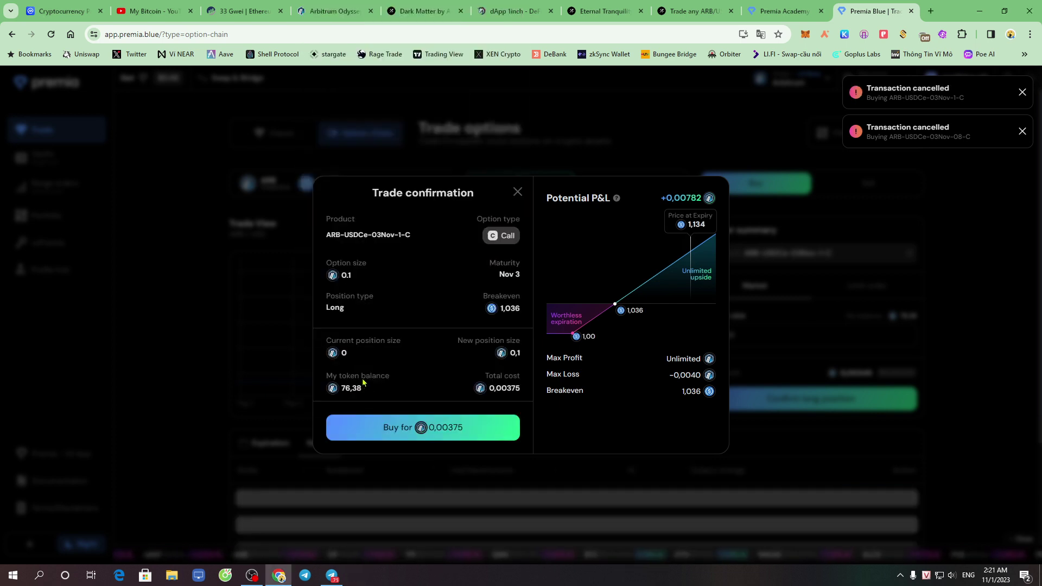
pyautogui.click(756, 279)
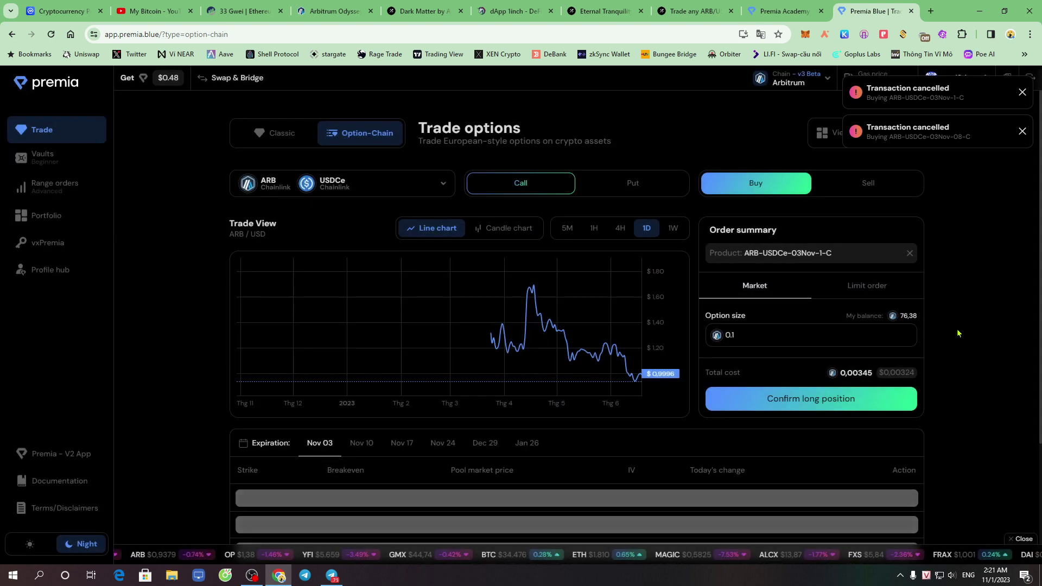
# Select the Nov 03 call with strike 1 and open its trade confirmation with an option size of 0.1 ARB.
pyautogui.scroll(-3, 974, 354)
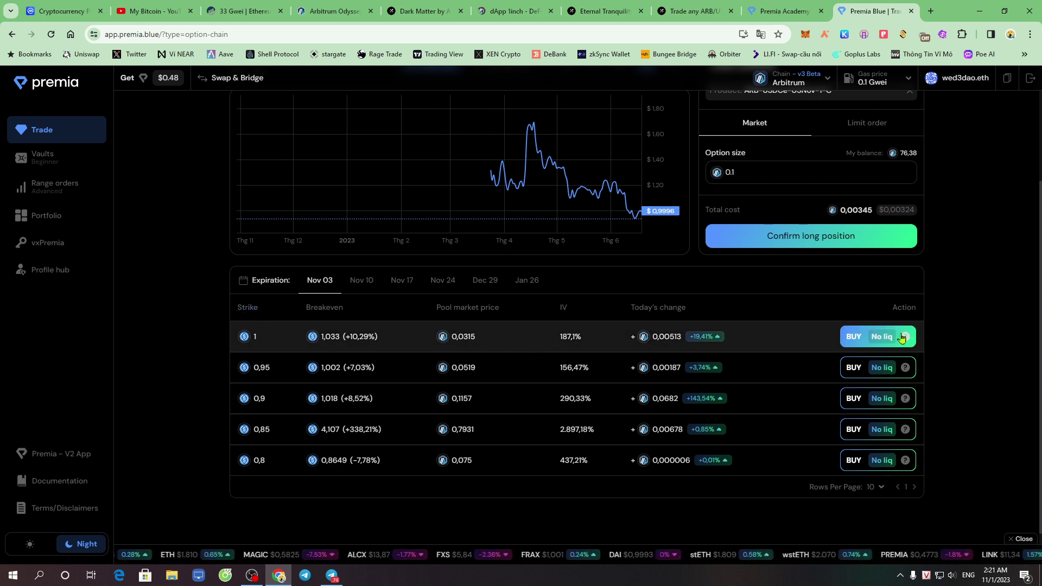
pyautogui.click(866, 341)
pyautogui.scroll(3, 992, 295)
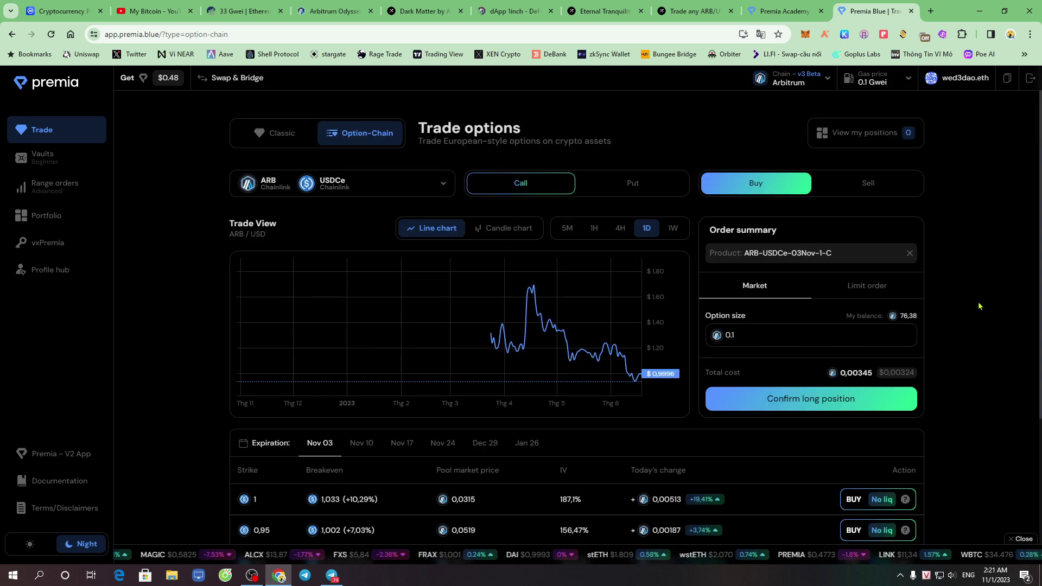
pyautogui.click(770, 337)
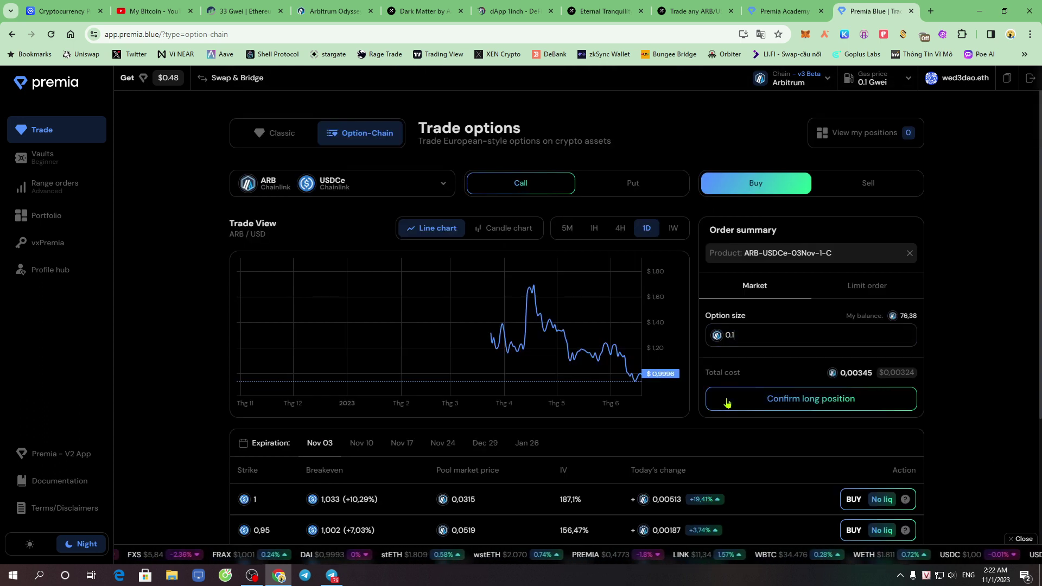
pyautogui.click(812, 406)
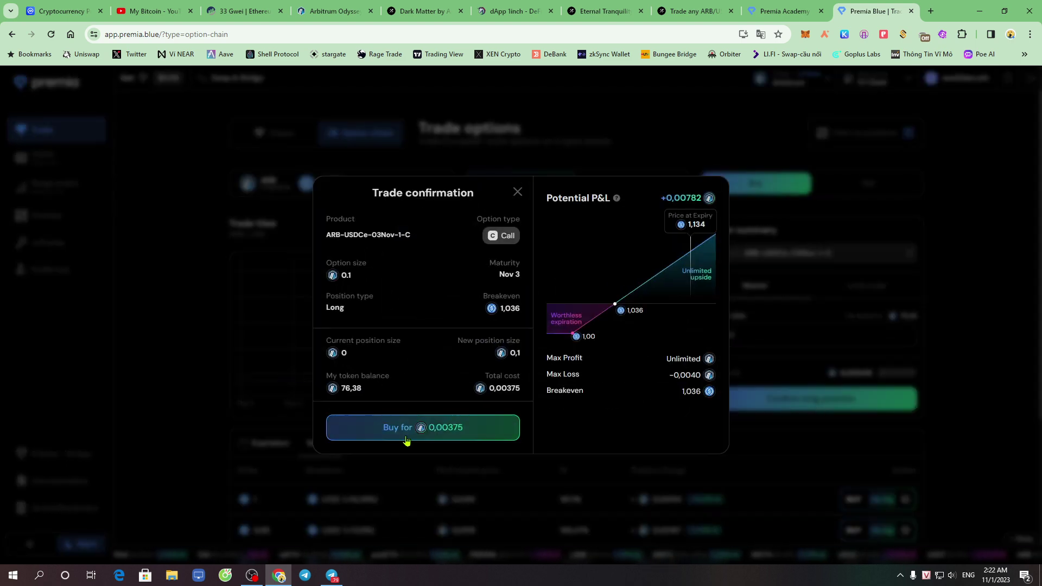
# Buy the ARB-USDCe-03Nov-1-C call with size 0.1 ARB, approving it in Pocket Universe and MetaMask with the market gas fee.
pyautogui.click(423, 433)
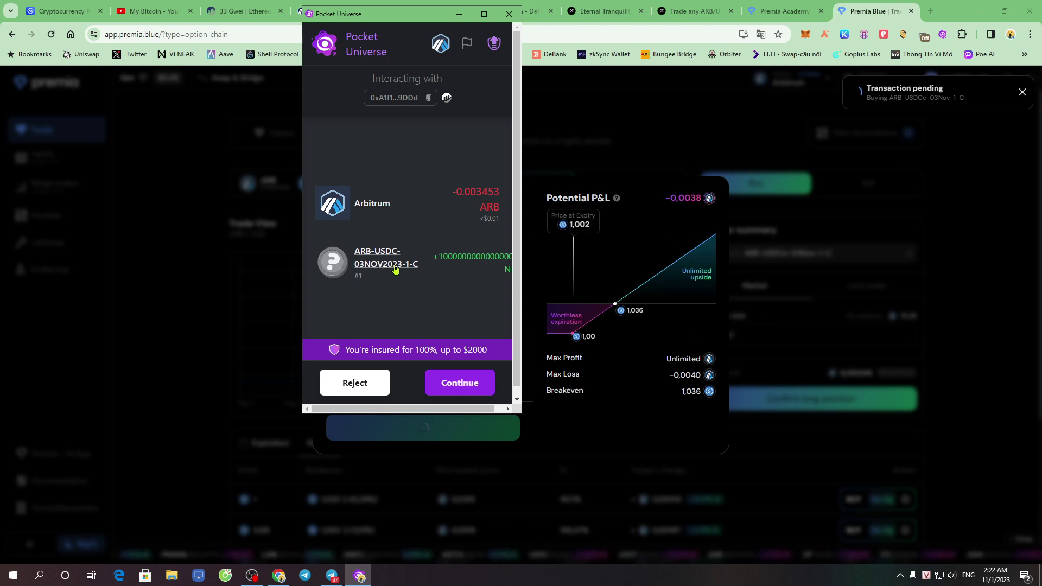
pyautogui.click(466, 383)
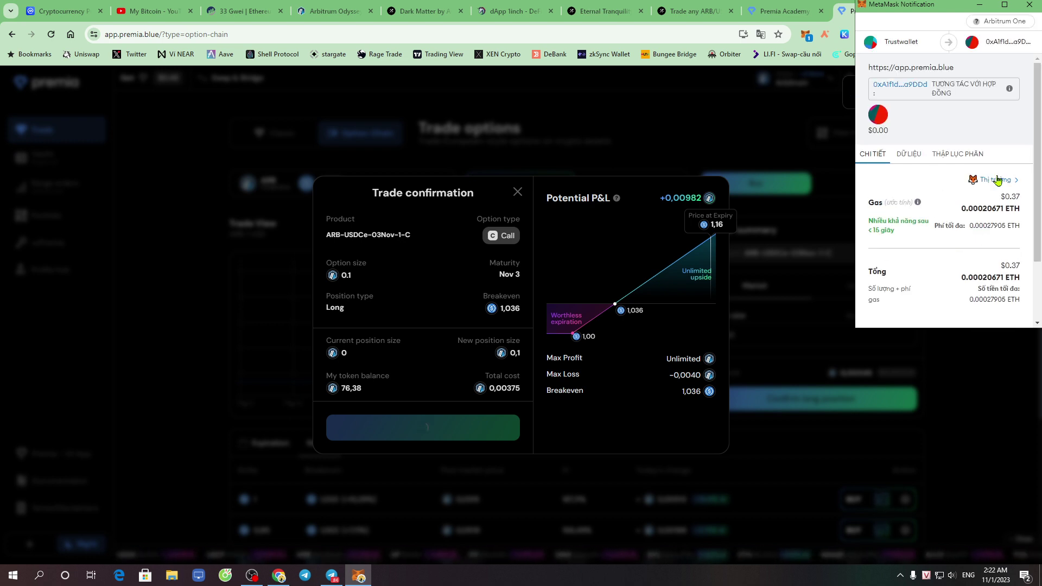
pyautogui.click(997, 179)
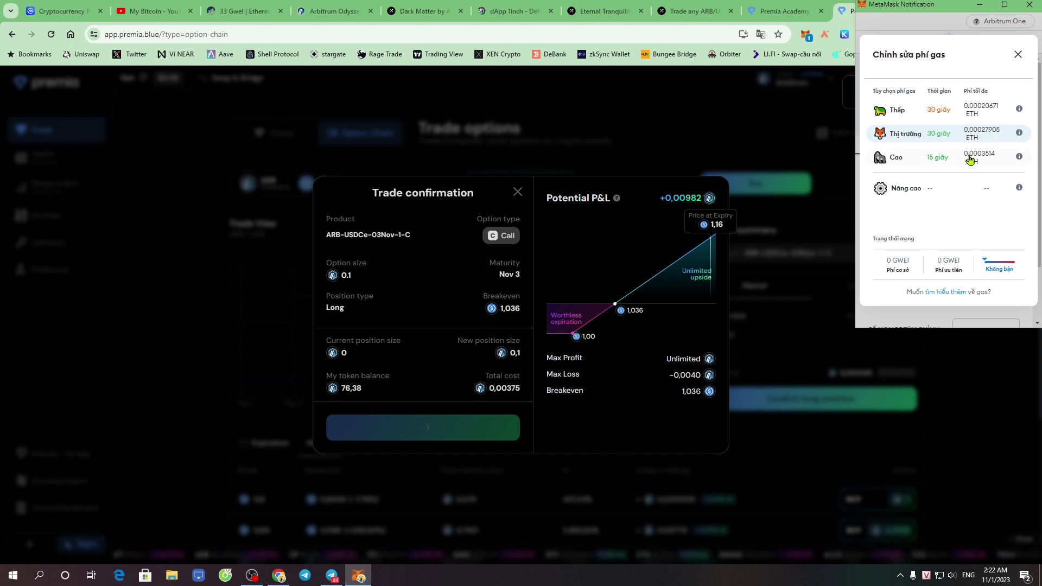
pyautogui.click(1017, 55)
pyautogui.scroll(-2, 936, 255)
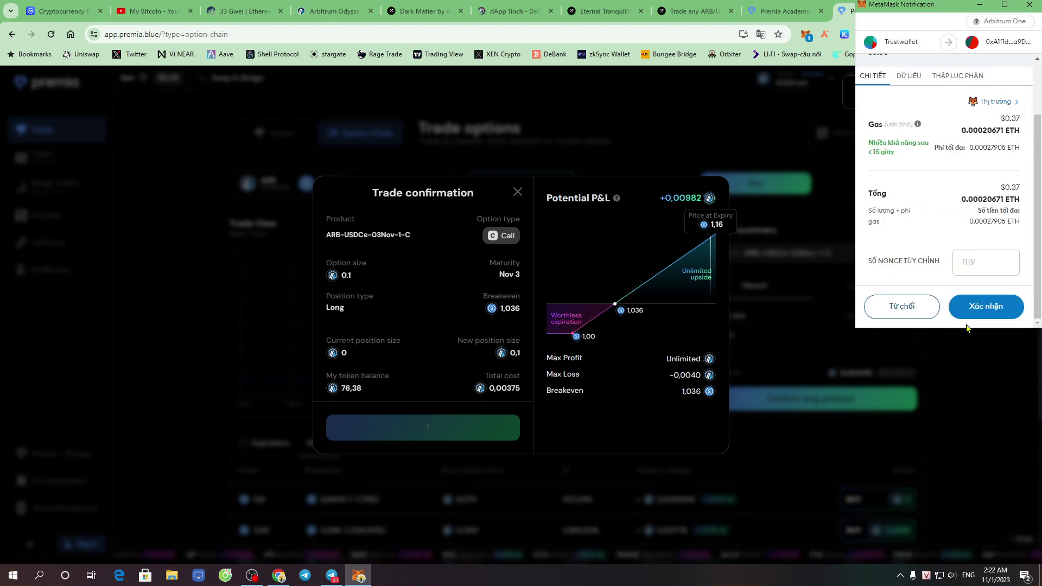
pyautogui.click(985, 306)
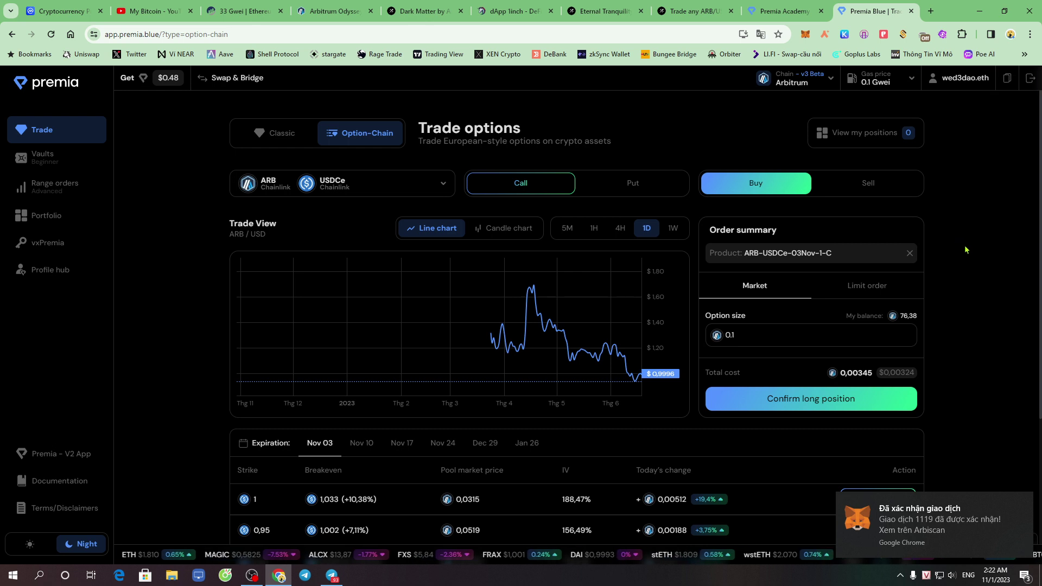
# Review the portfolio overview and expand the long ARB-USDCe-03Nov-1-C position's details.
pyautogui.scroll(-4, 960, 340)
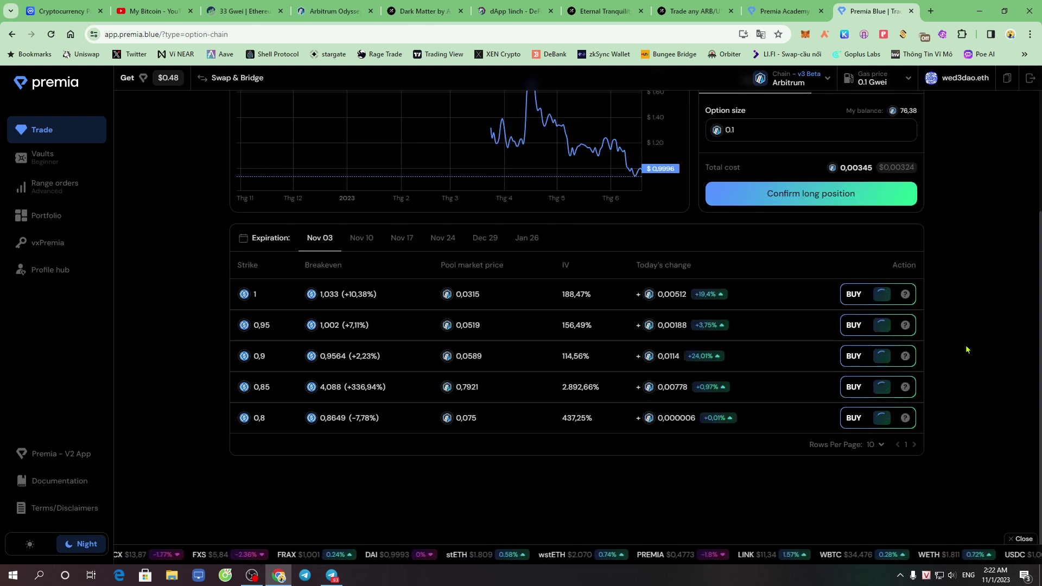
pyautogui.scroll(4, 966, 349)
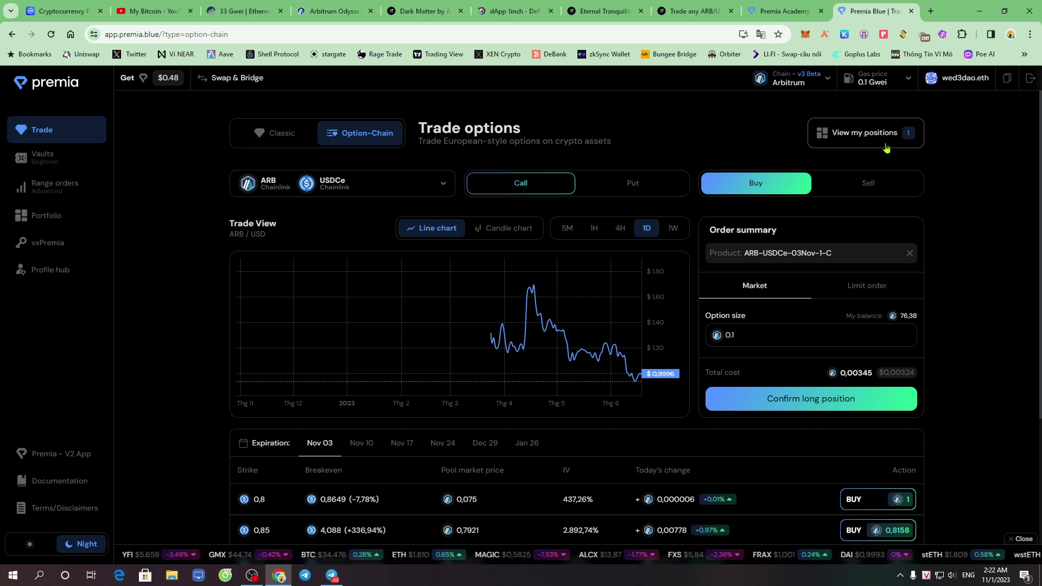
pyautogui.click(860, 140)
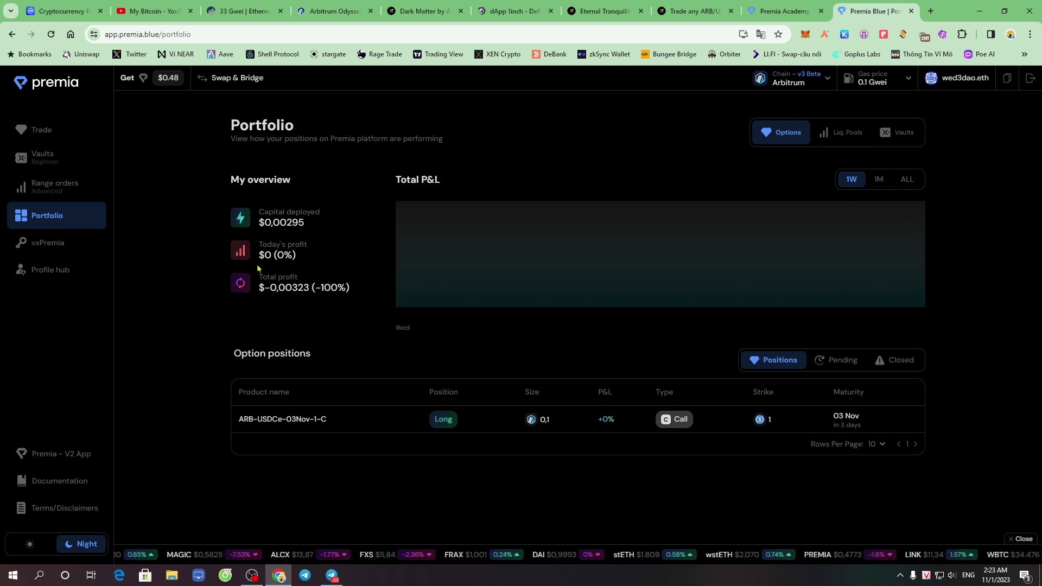
pyautogui.moveTo(251, 193); pyautogui.dragTo(433, 268)
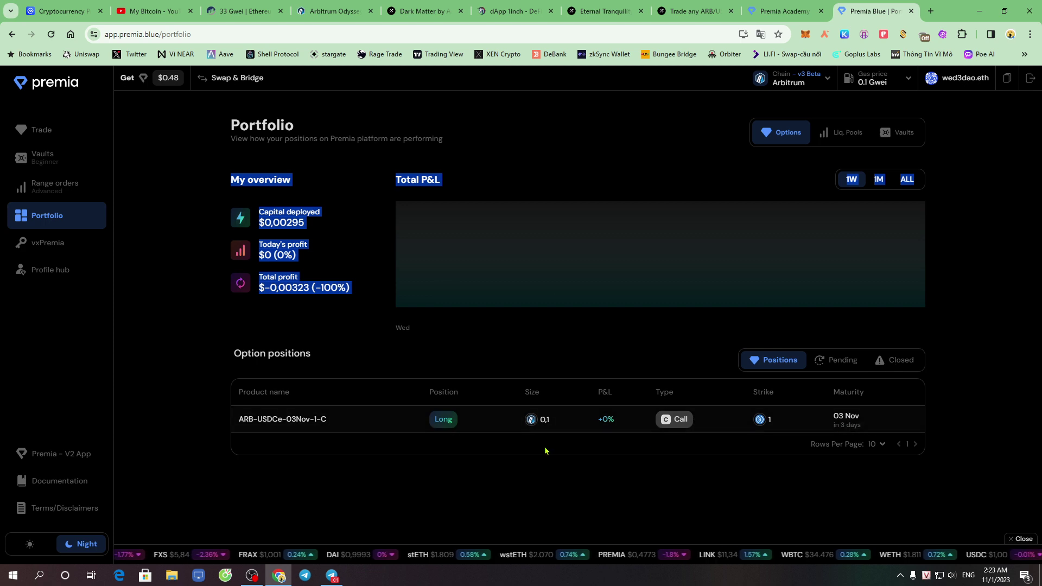
pyautogui.moveTo(224, 360); pyautogui.dragTo(303, 410)
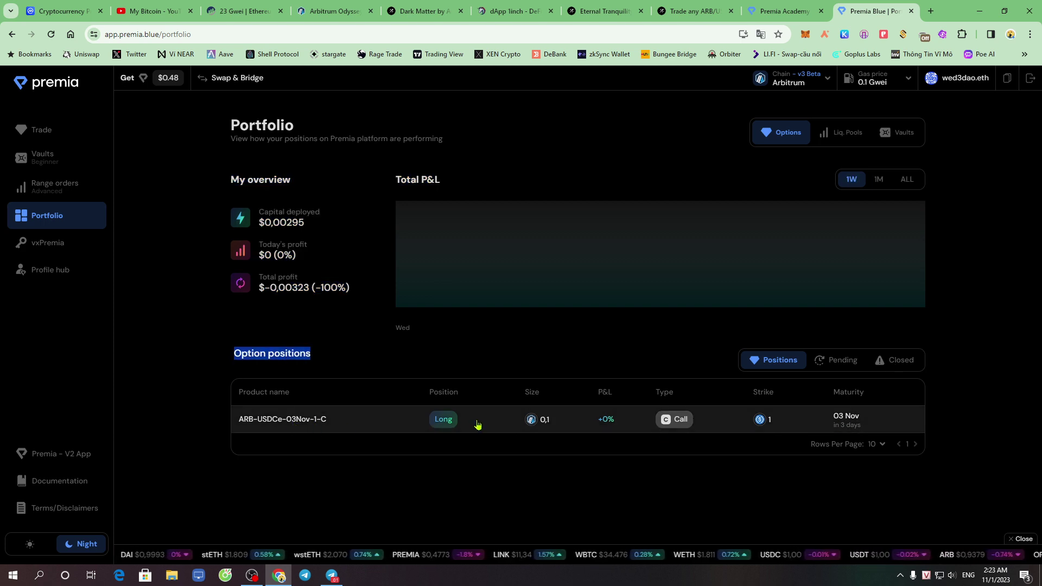
pyautogui.click(501, 423)
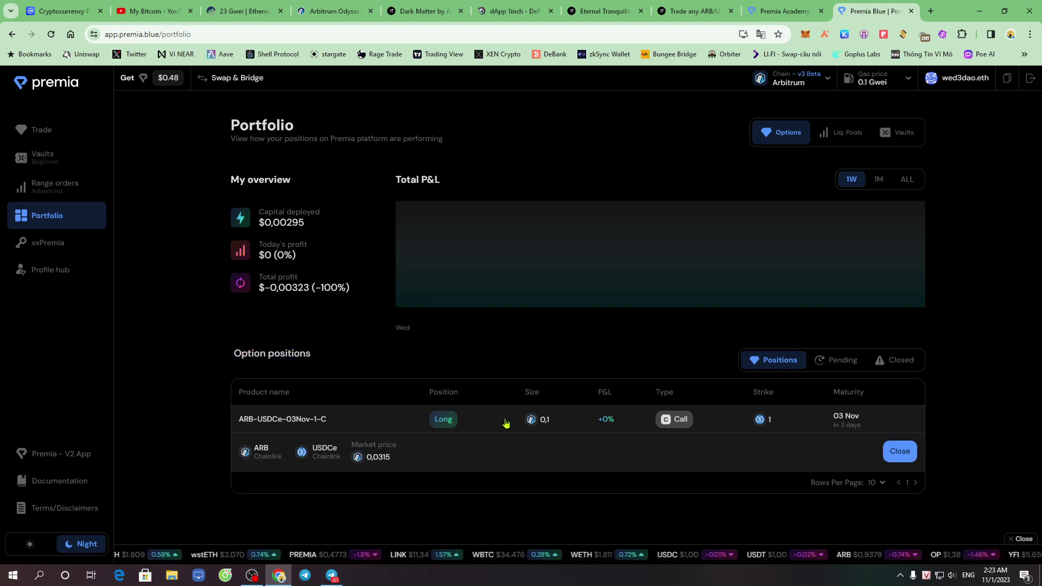
pyautogui.click(495, 427)
pyautogui.click(495, 423)
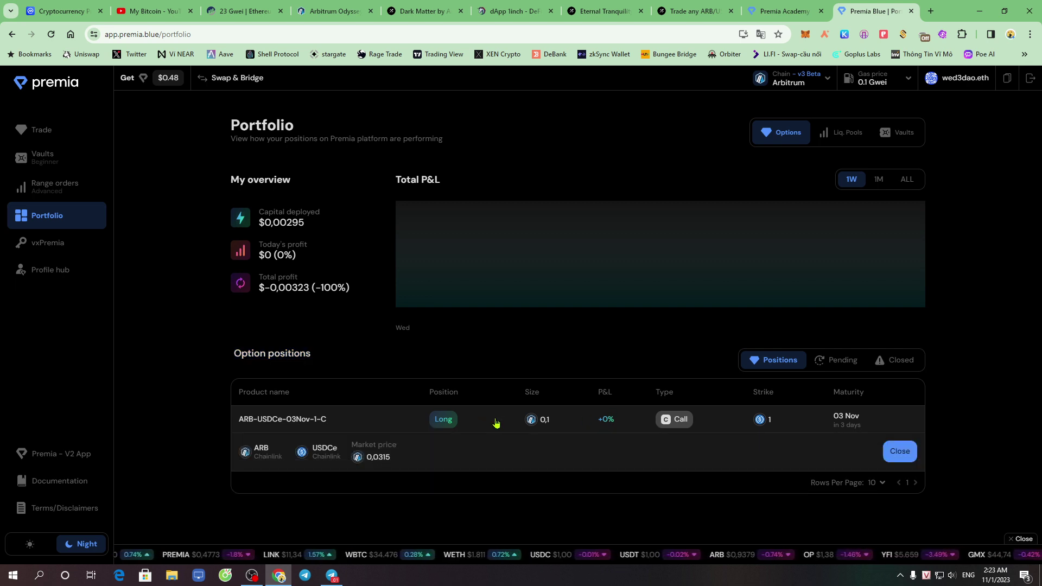
# Start closing the long position, and select the Nov 03 strike 1 call for selling in the option chain instead.
pyautogui.click(903, 457)
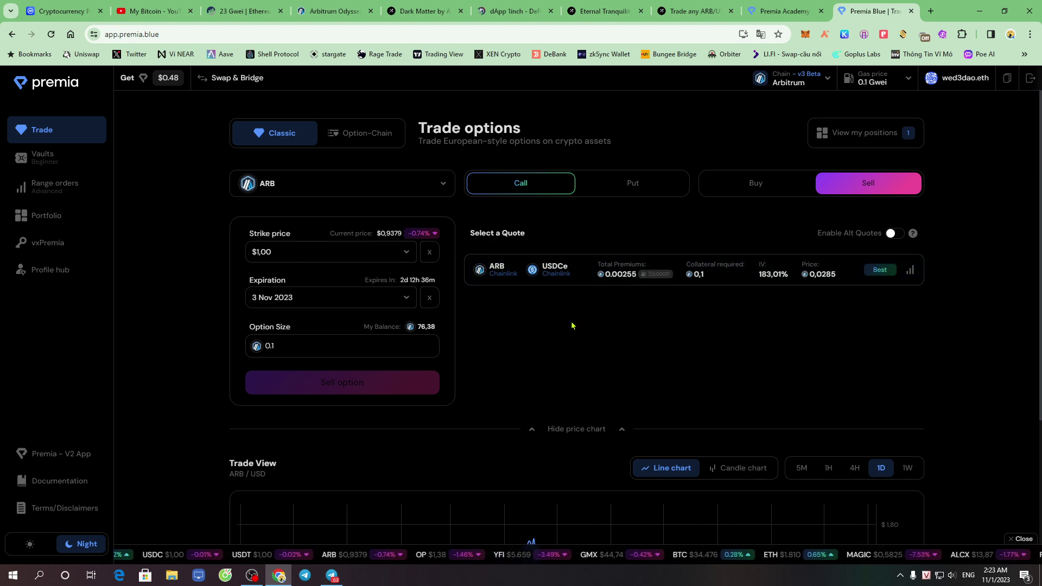
pyautogui.scroll(-4, 644, 349)
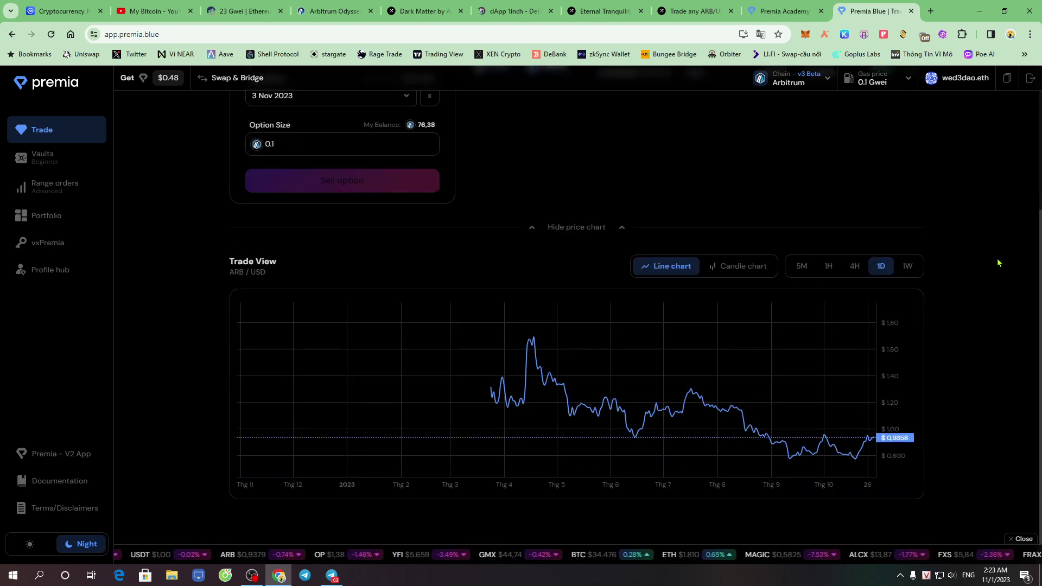
pyautogui.scroll(4, 1002, 286)
pyautogui.click(361, 133)
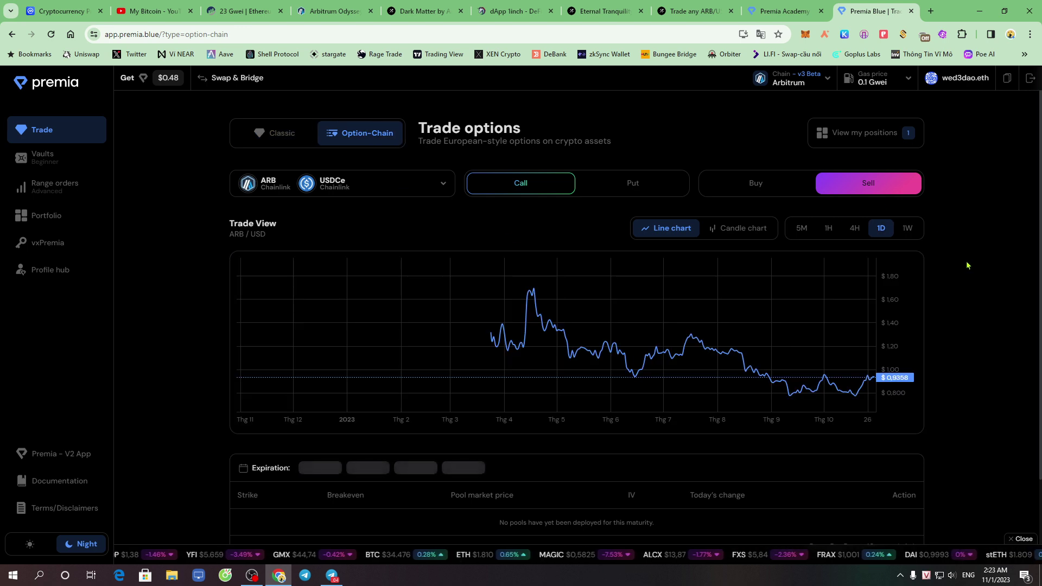
pyautogui.scroll(-2, 963, 268)
pyautogui.scroll(2, 906, 271)
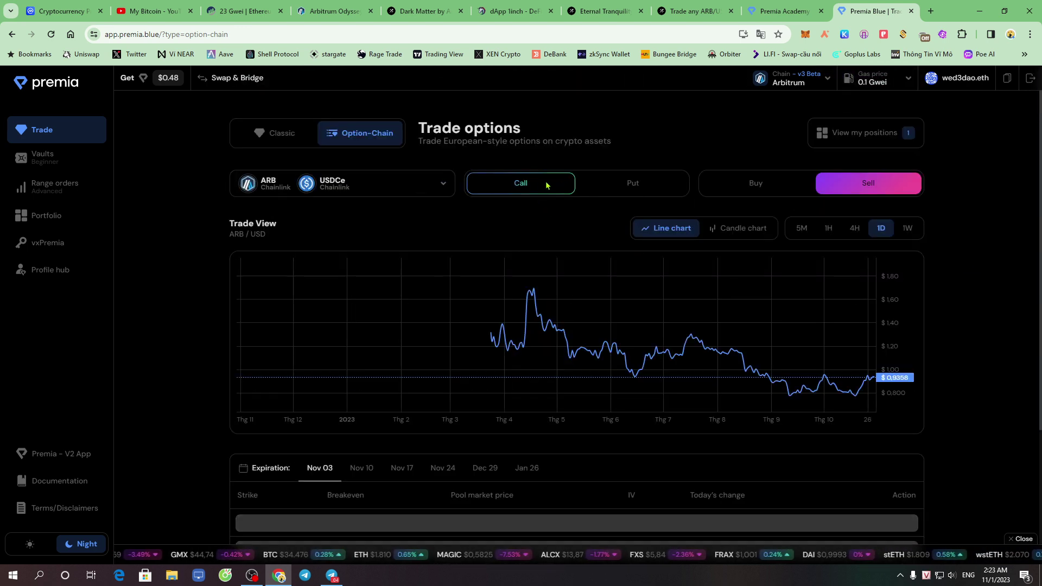
pyautogui.scroll(-3, 954, 354)
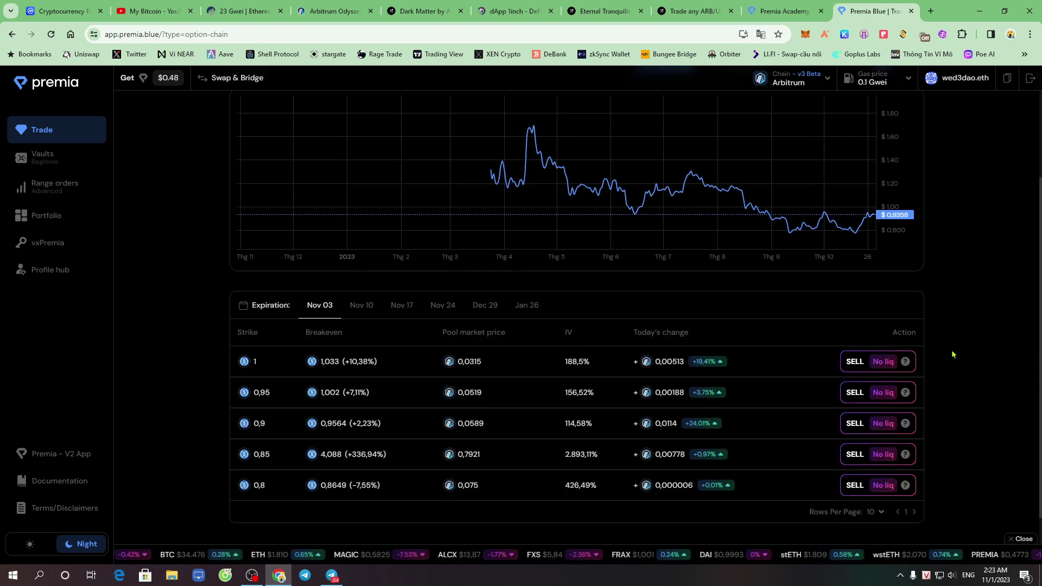
pyautogui.click(893, 366)
pyautogui.scroll(3, 956, 288)
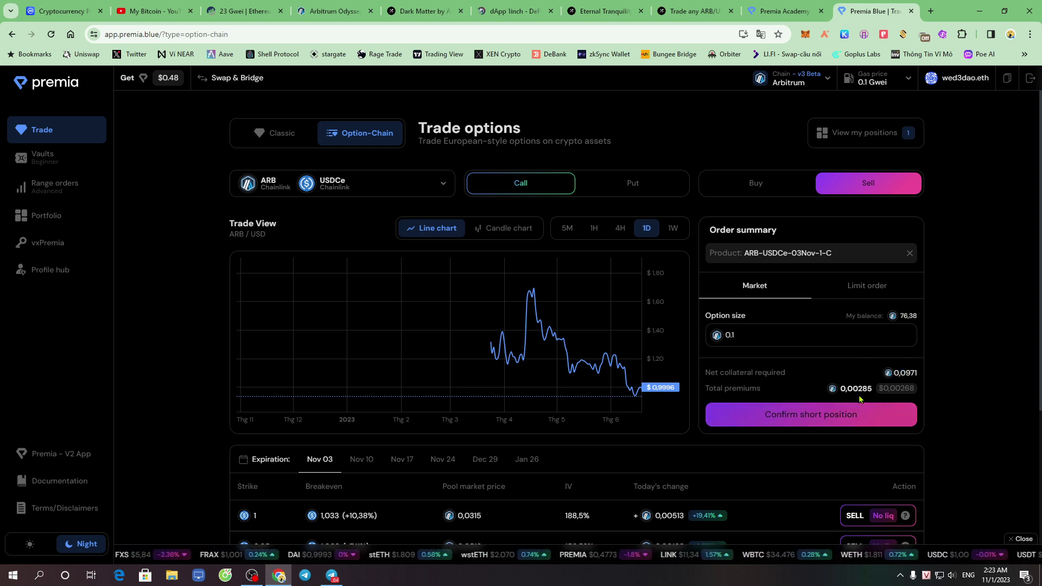
# Check the portfolio's pending and closed options, and expand the open ARB-USDCe-03Nov-1-C position.
pyautogui.click(865, 133)
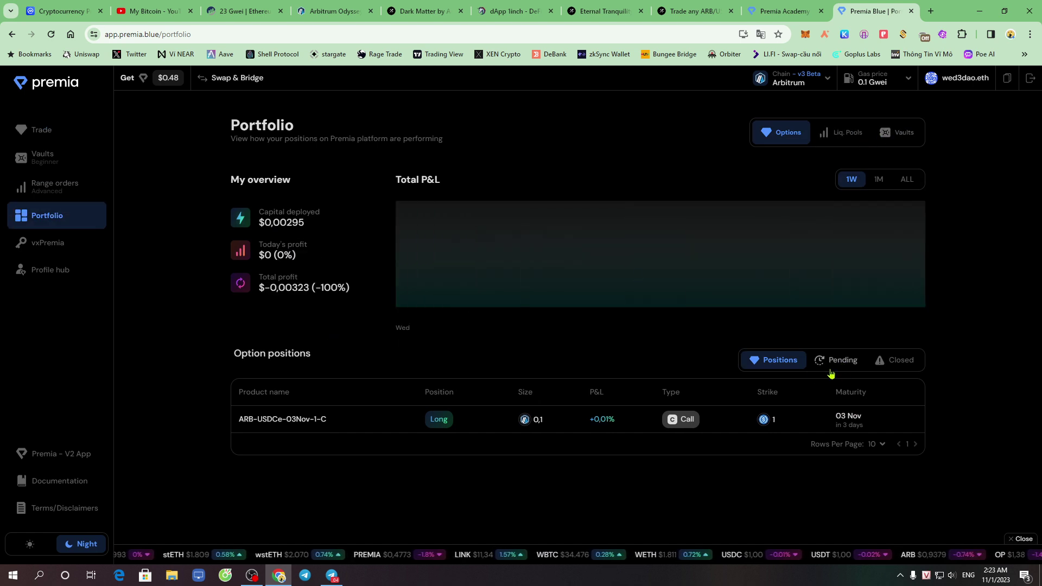
pyautogui.click(830, 362)
pyautogui.click(902, 368)
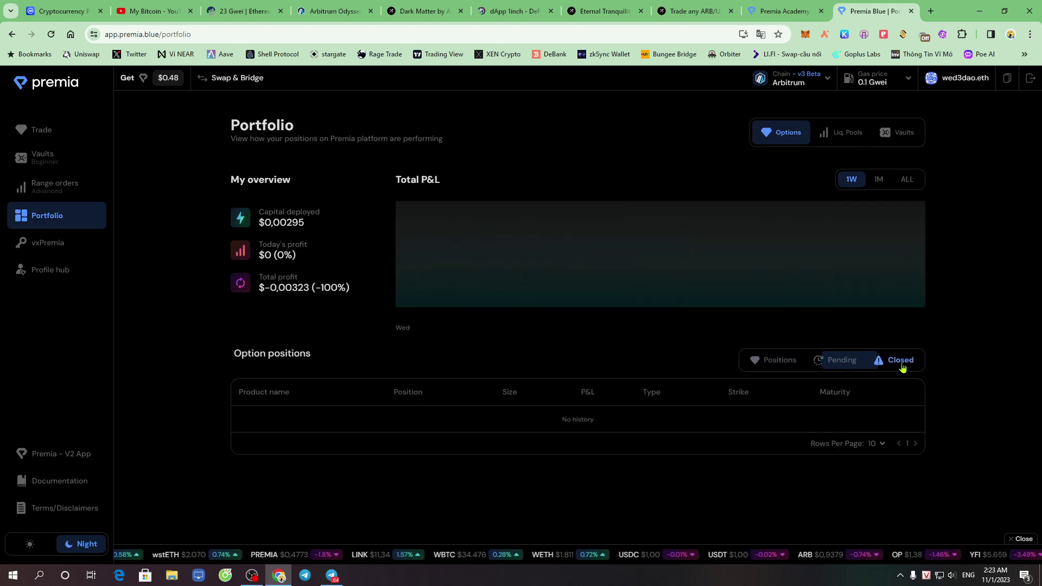
pyautogui.click(780, 359)
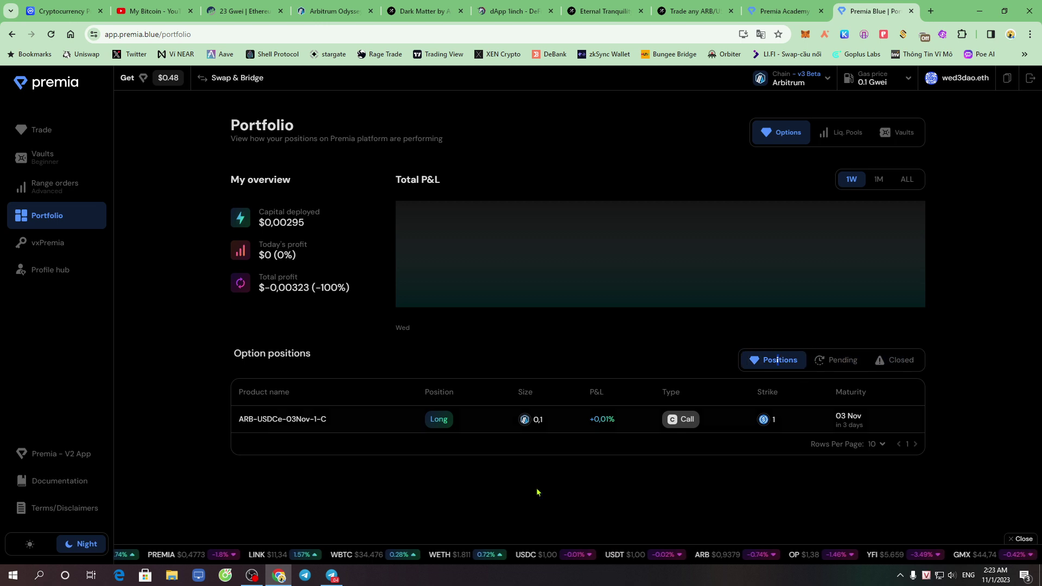
pyautogui.click(687, 423)
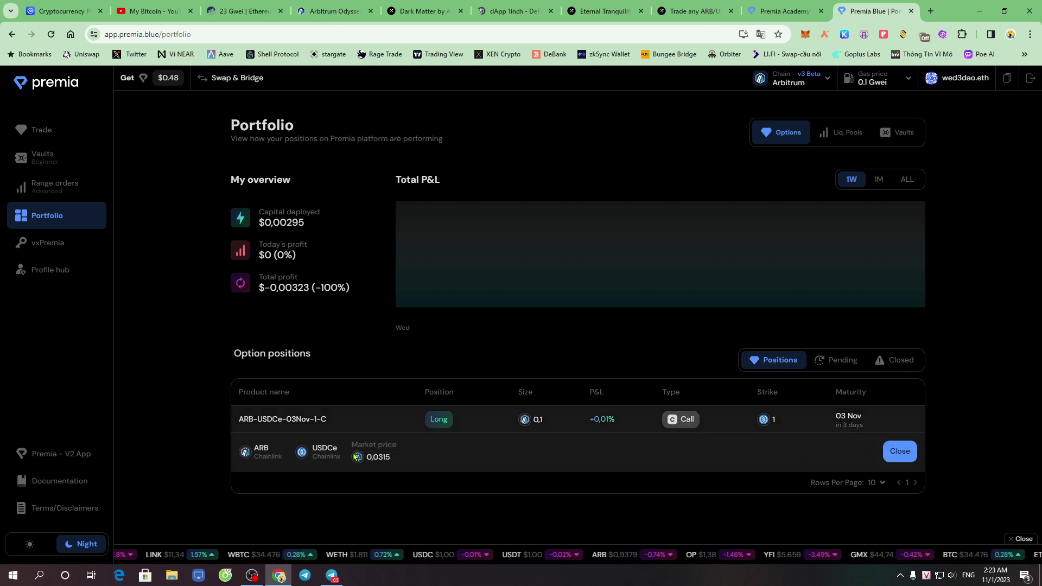
pyautogui.click(901, 455)
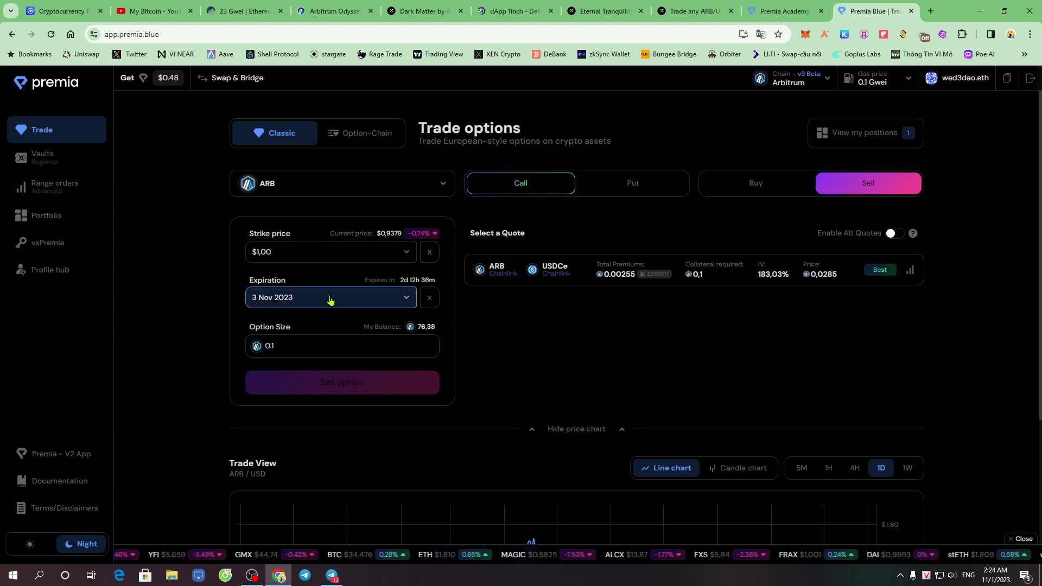
pyautogui.click(351, 255)
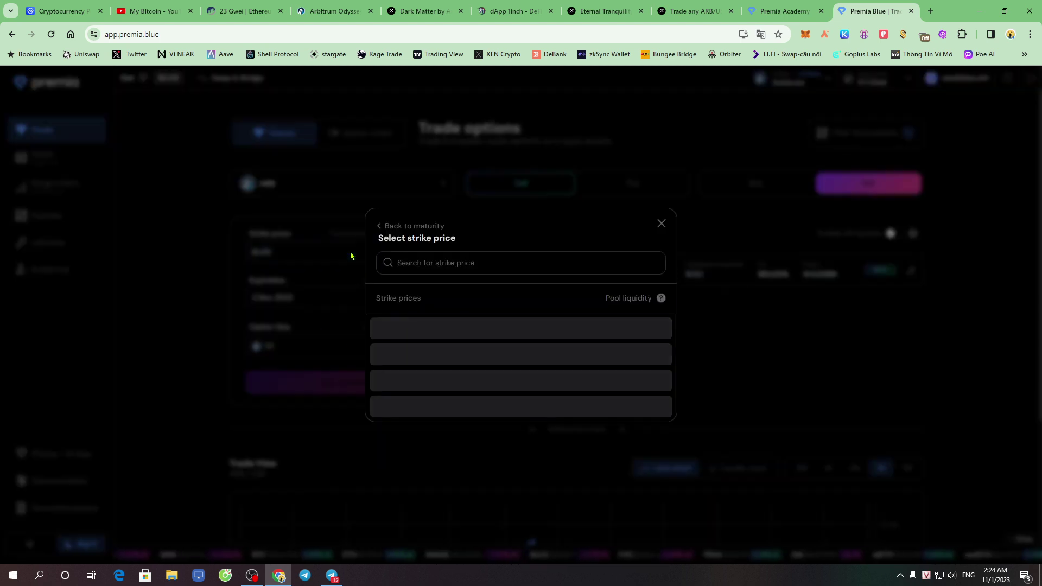
pyautogui.click(662, 224)
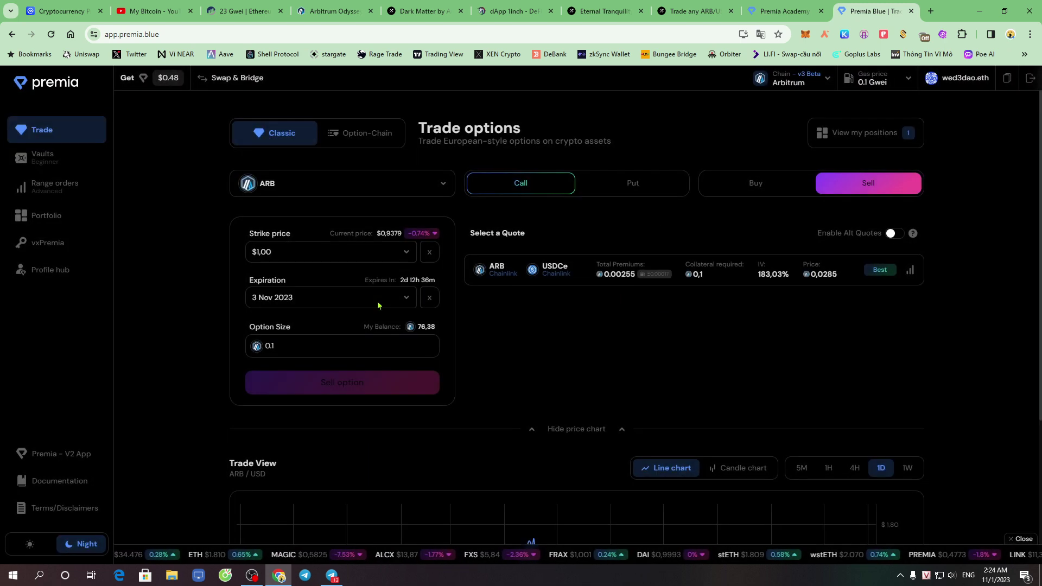
pyautogui.click(429, 253)
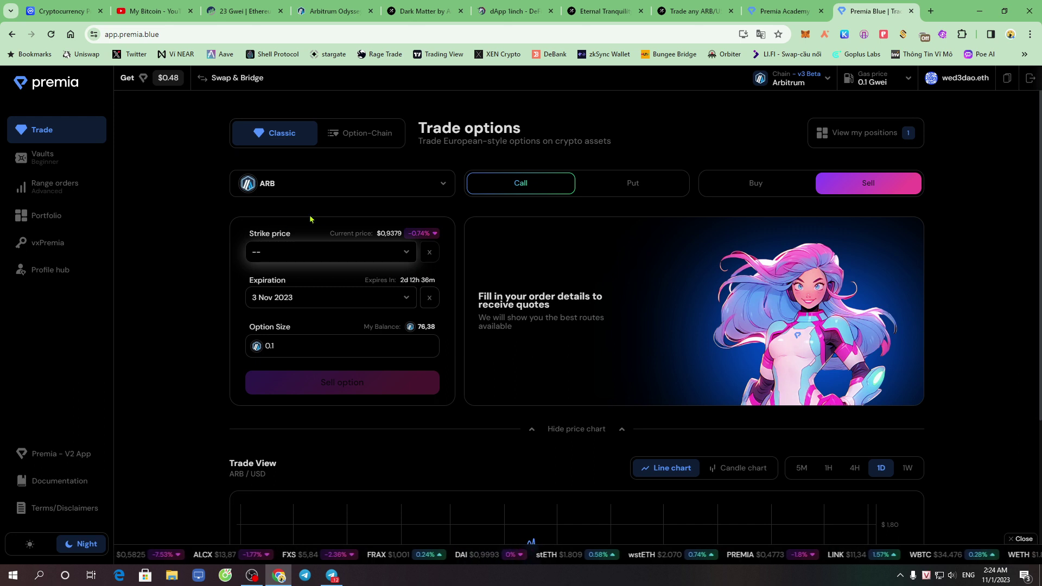
# Start closing the long call from the portfolio and select the ARB/USDCe quote for its sell order.
pyautogui.click(867, 133)
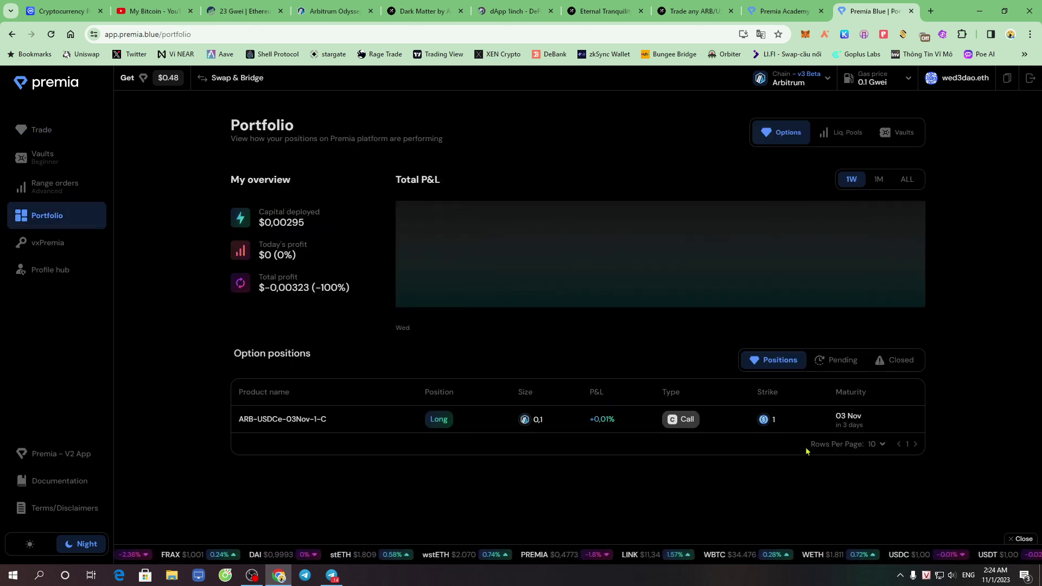
pyautogui.click(868, 421)
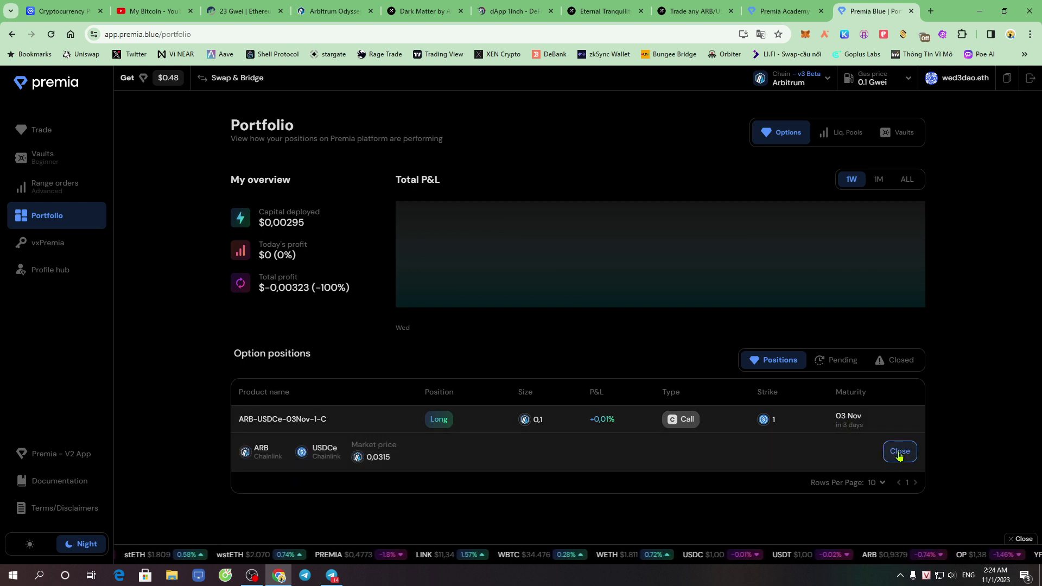
pyautogui.click(899, 452)
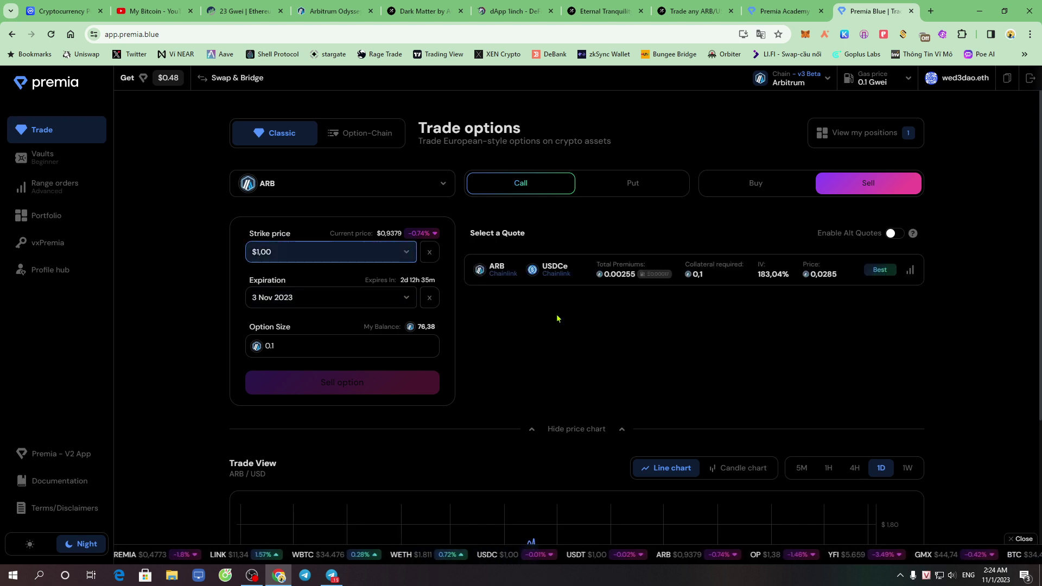
pyautogui.click(718, 282)
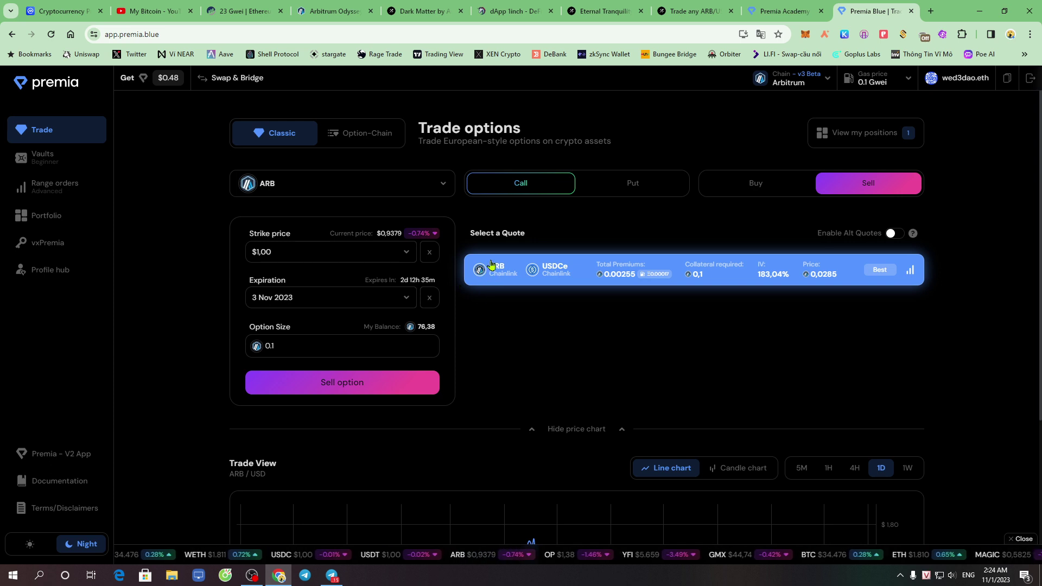
pyautogui.scroll(-3, 631, 378)
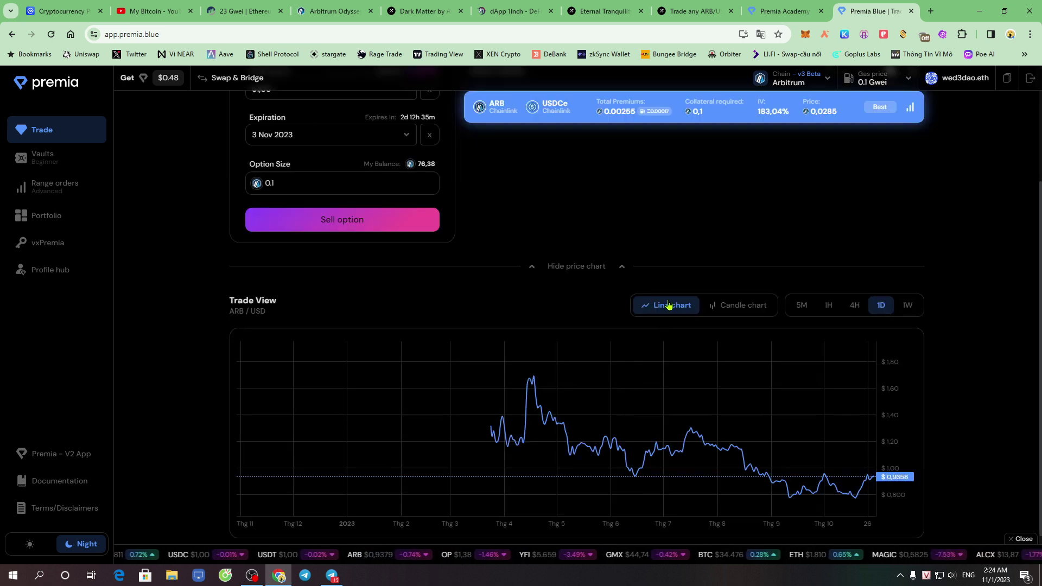
pyautogui.scroll(3, 760, 234)
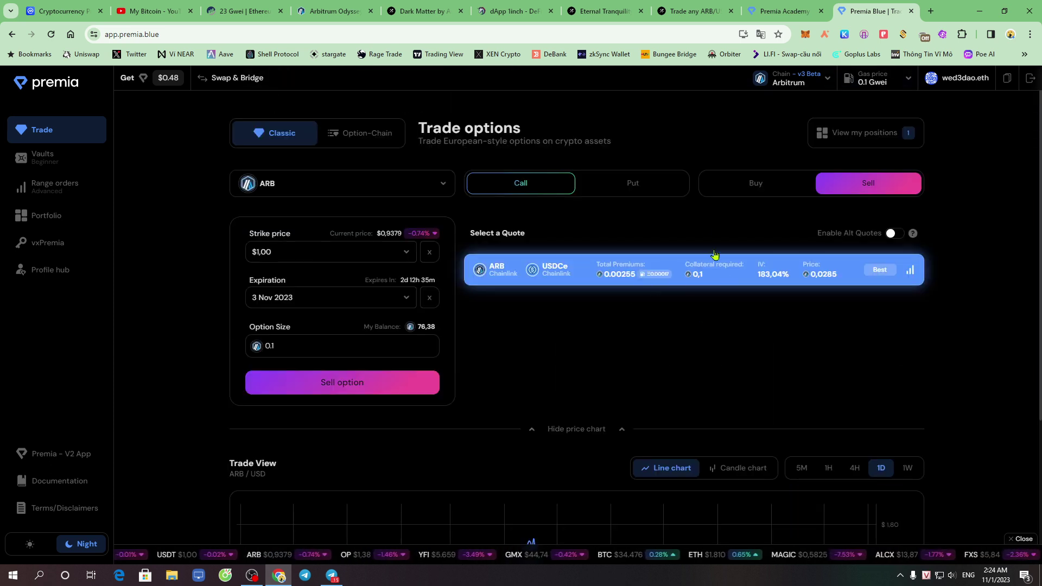
# Return to the portfolio and expand the long ARB-USDCe-03Nov-1-C position's details.
pyautogui.click(852, 142)
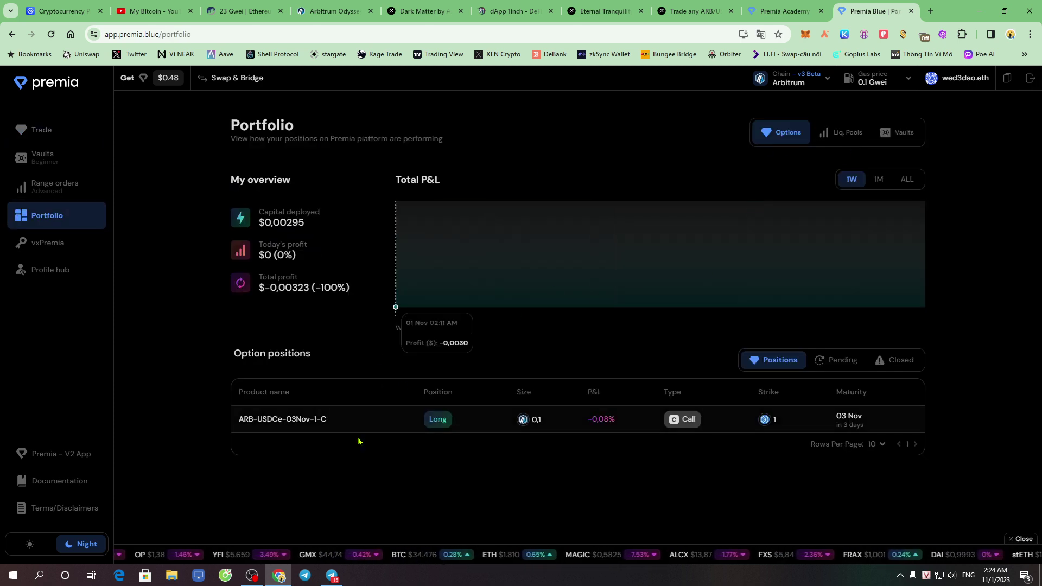
pyautogui.click(350, 424)
pyautogui.click(361, 430)
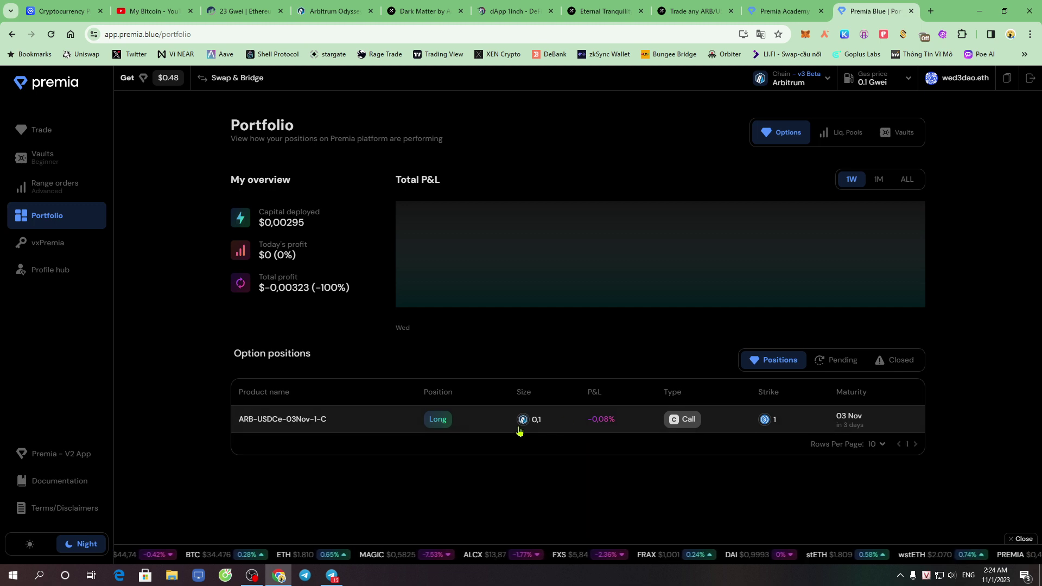
pyautogui.click(568, 429)
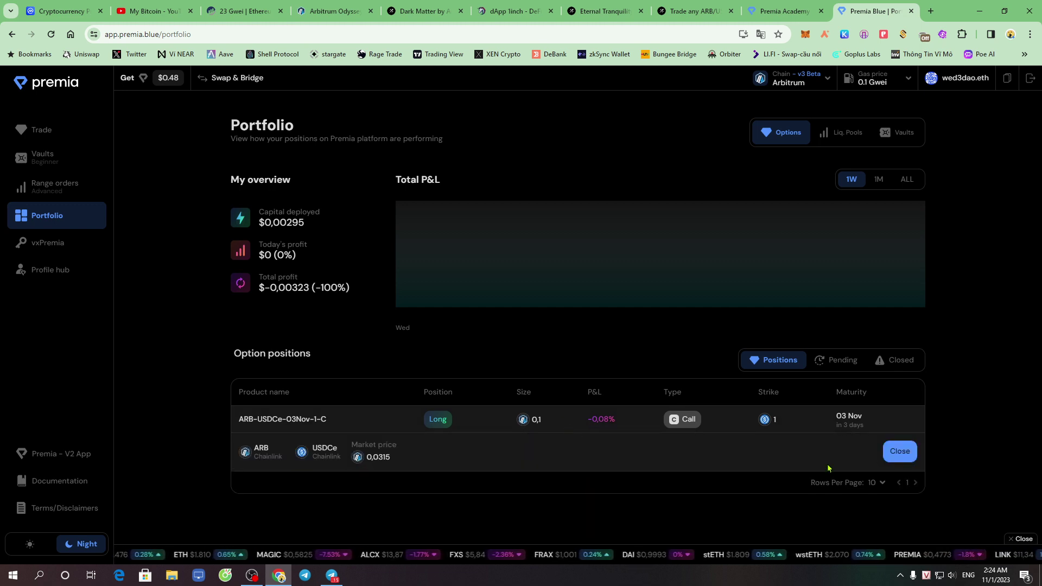
# Start closing the long ARB-USDCe-03Nov-1-C position, select the ARB/USDCe quote, and sell the option of size 0.1 to reach the trade confirmation.
pyautogui.click(903, 456)
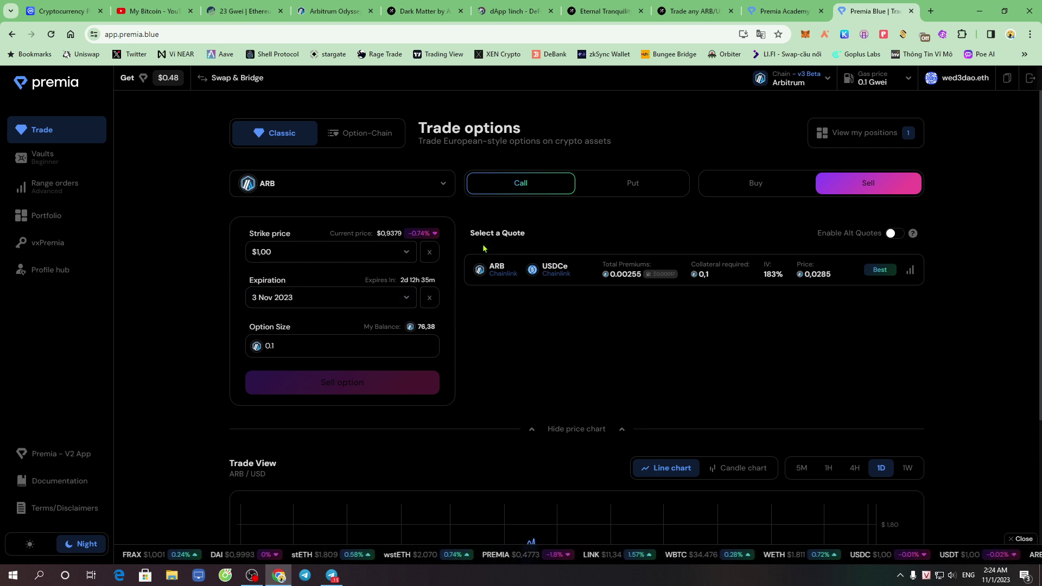
pyautogui.moveTo(470, 234); pyautogui.dragTo(530, 237)
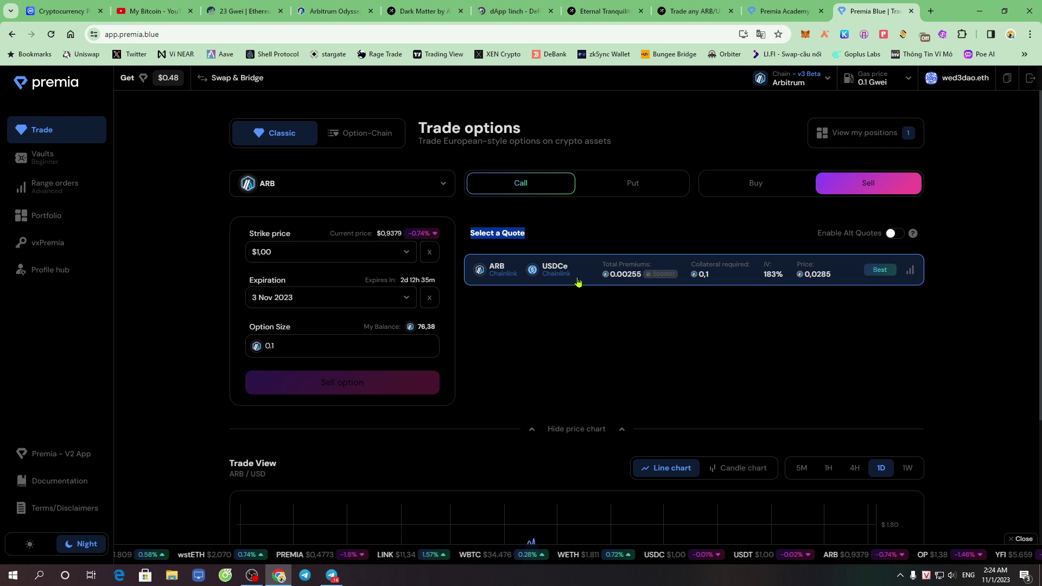
pyautogui.click(490, 325)
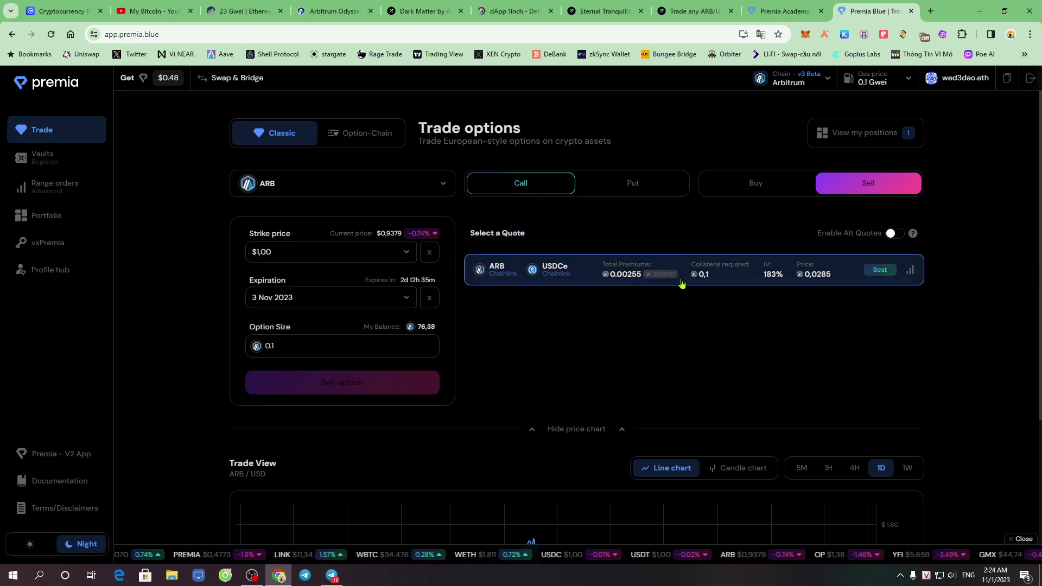
pyautogui.click(701, 277)
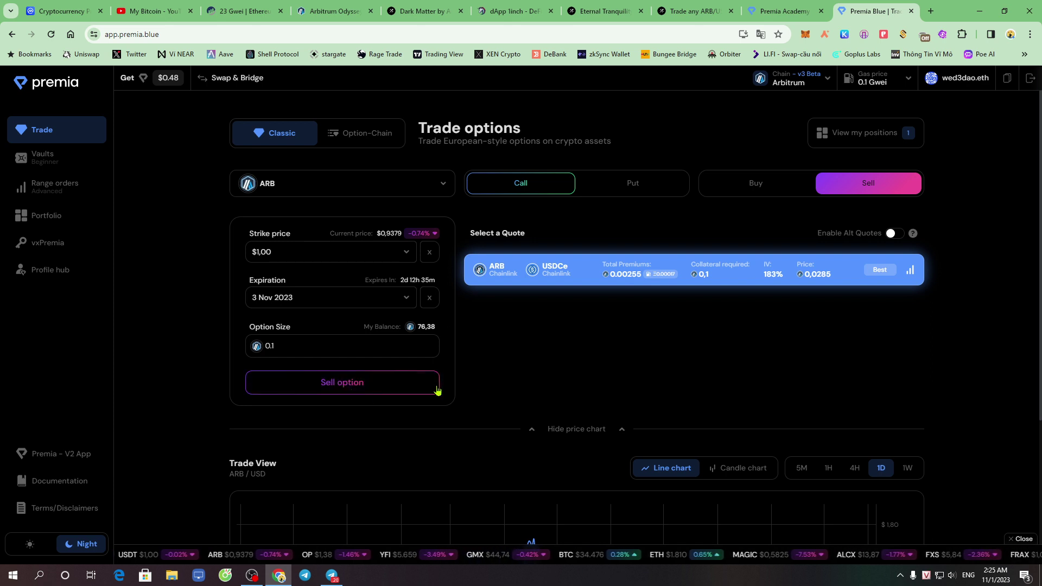
pyautogui.click(350, 386)
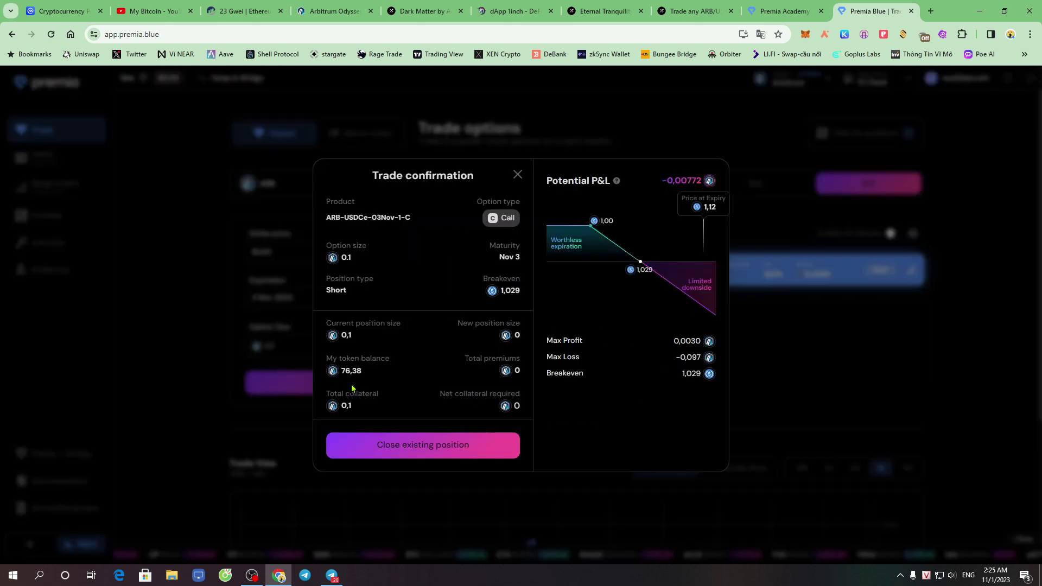
# Close the existing option position and approve the sell transaction in Pocket Universe and MetaMask.
pyautogui.click(441, 452)
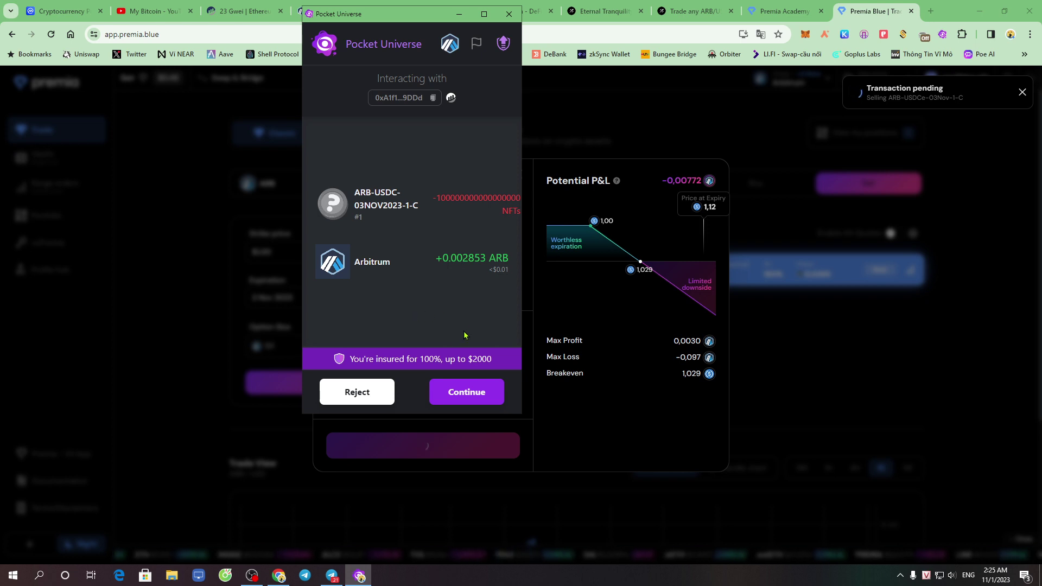
pyautogui.click(468, 392)
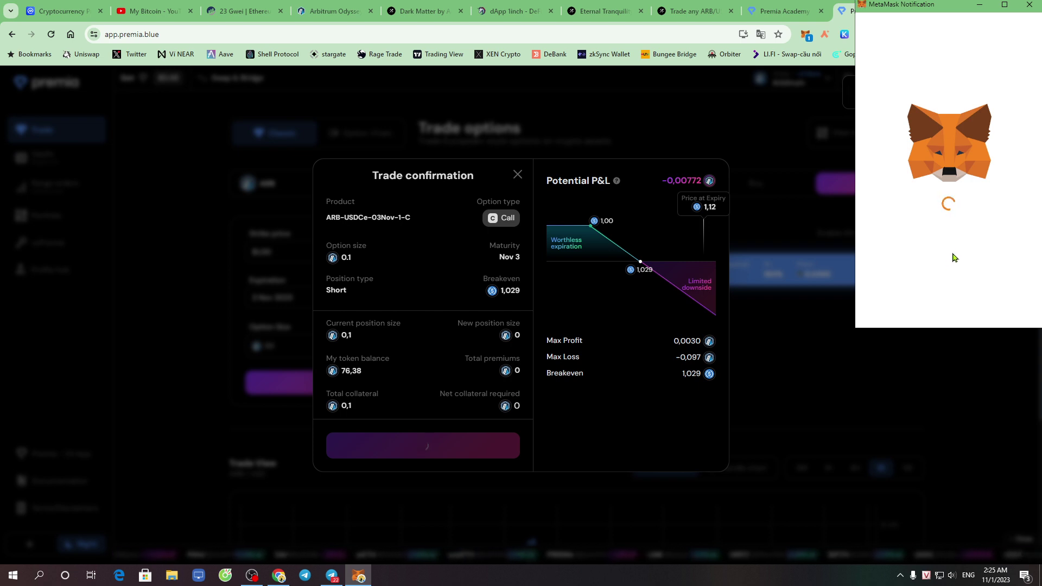
pyautogui.scroll(-2, 969, 247)
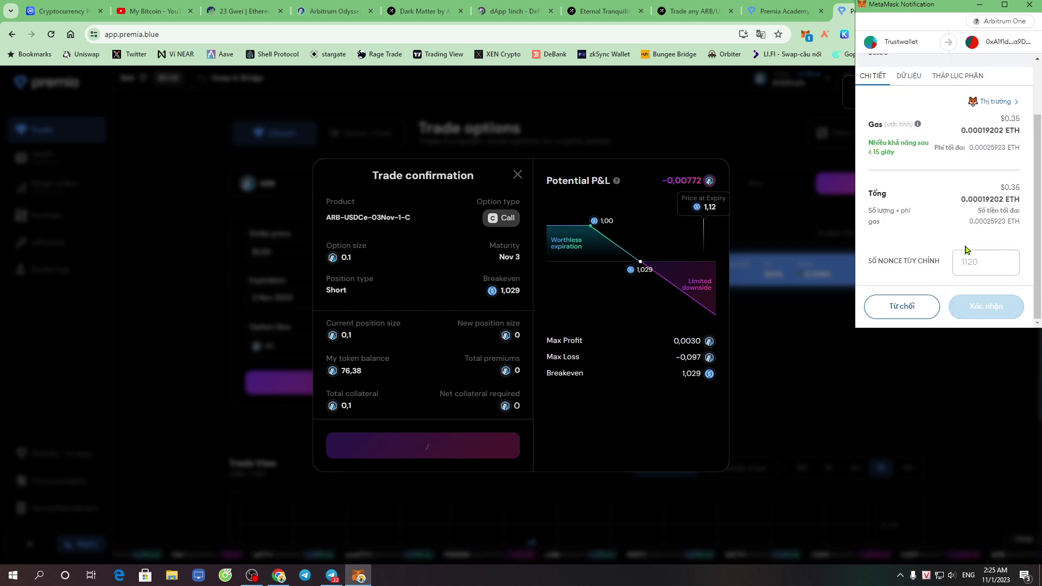
pyautogui.click(992, 305)
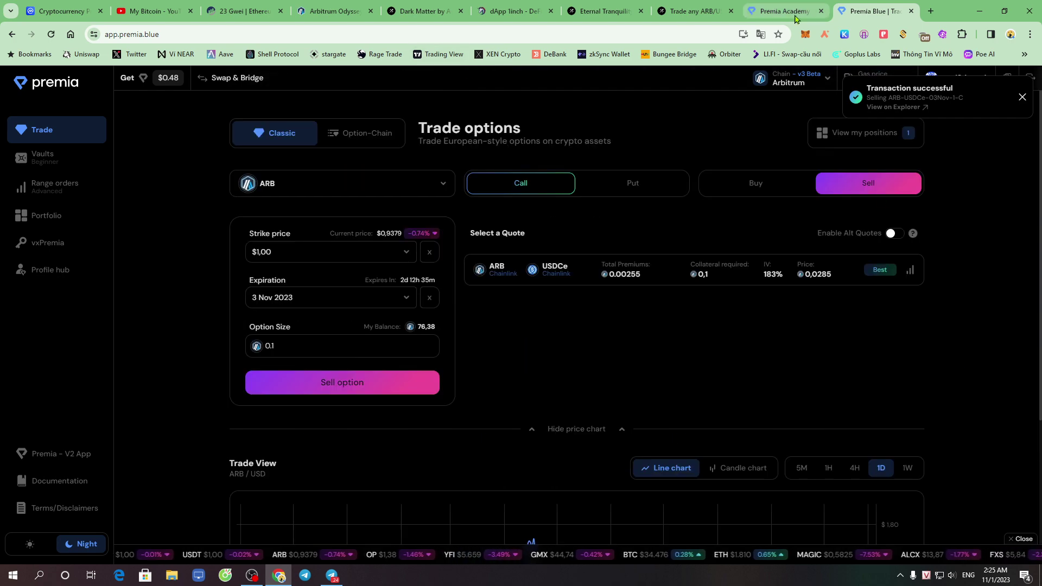
# Switch to the Eternal Tranquility campaign on Galxe and verify the task for trading any ARB/USDC.e option on Premia Blue.
pyautogui.click(692, 11)
pyautogui.click(603, 11)
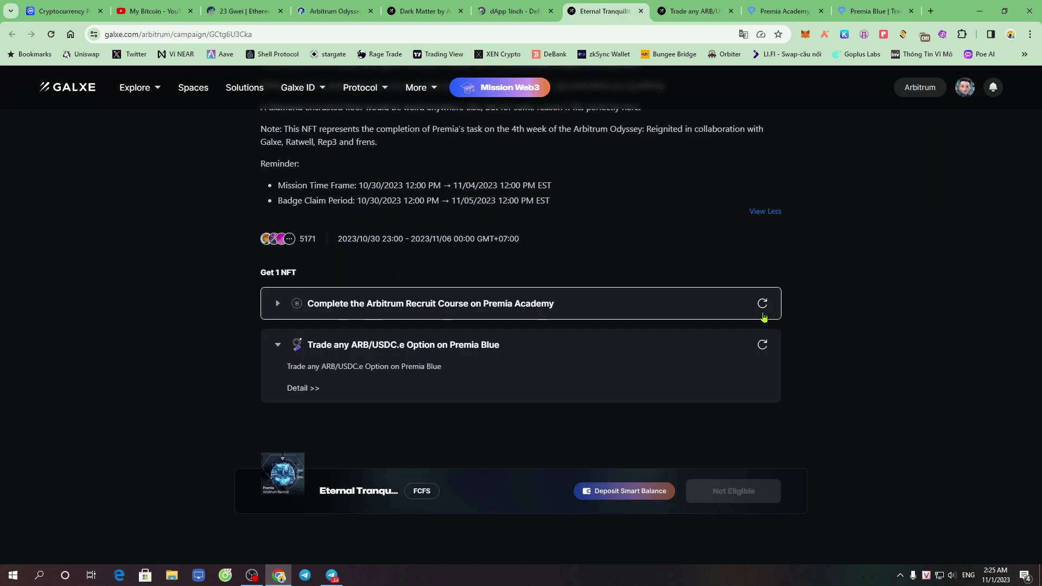
pyautogui.click(762, 345)
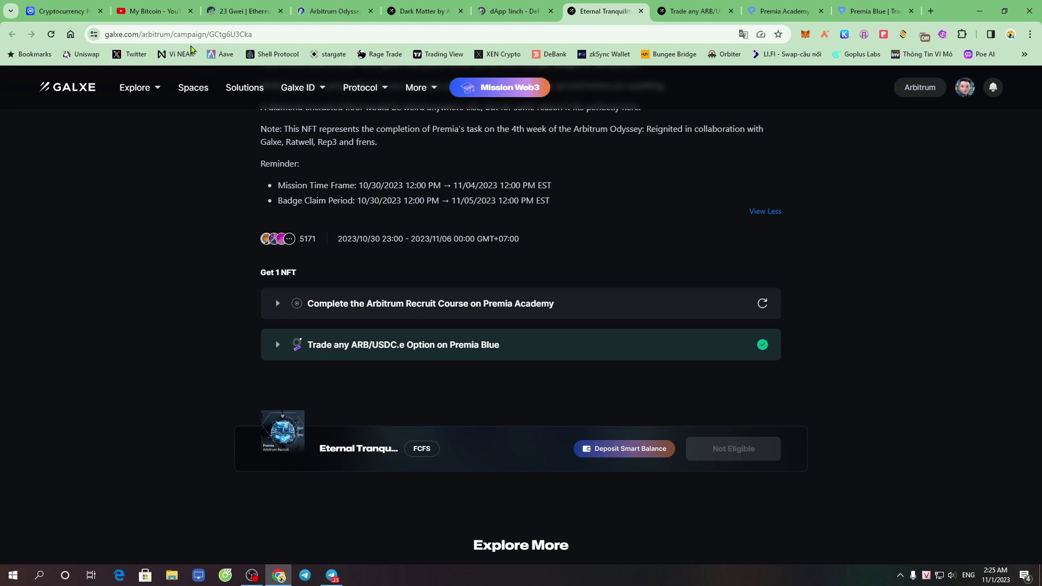
# Collapse the campaign description and expand the task for completing the Arbitrum Recruit Course on Premia Academy.
pyautogui.scroll(3, 431, 198)
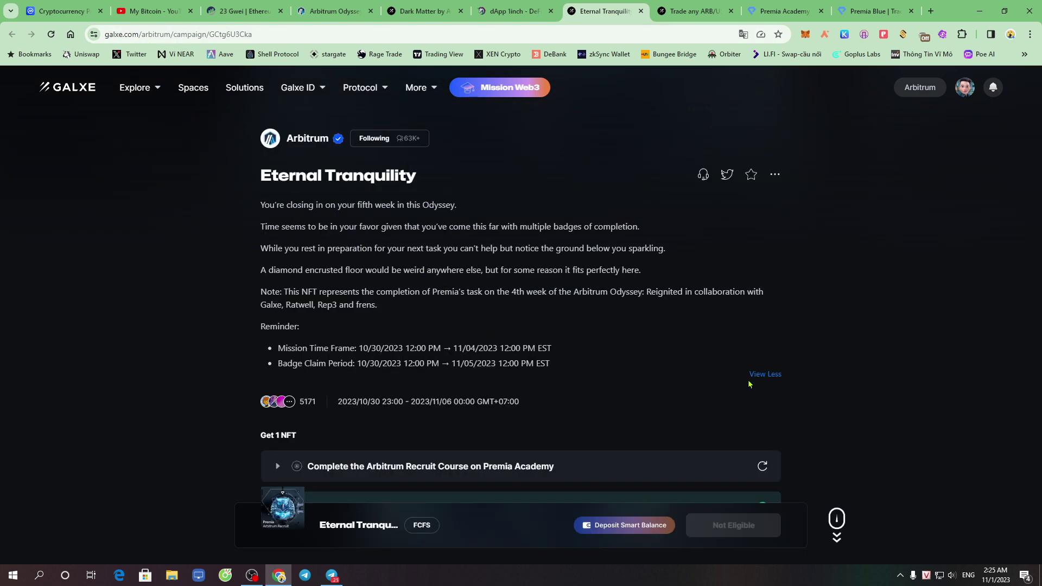
pyautogui.click(763, 375)
pyautogui.click(342, 309)
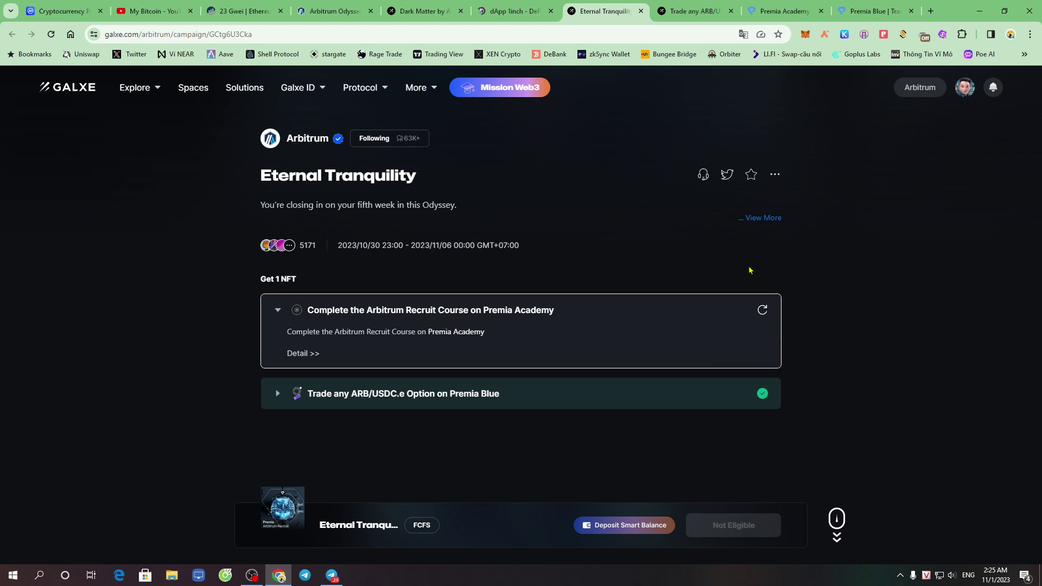
# Return to the Arbitrum Recruit exam on Premia Academy, review its questions, and answer question 1 with "The home of Ethereum L2 DeFi.".
pyautogui.click(786, 10)
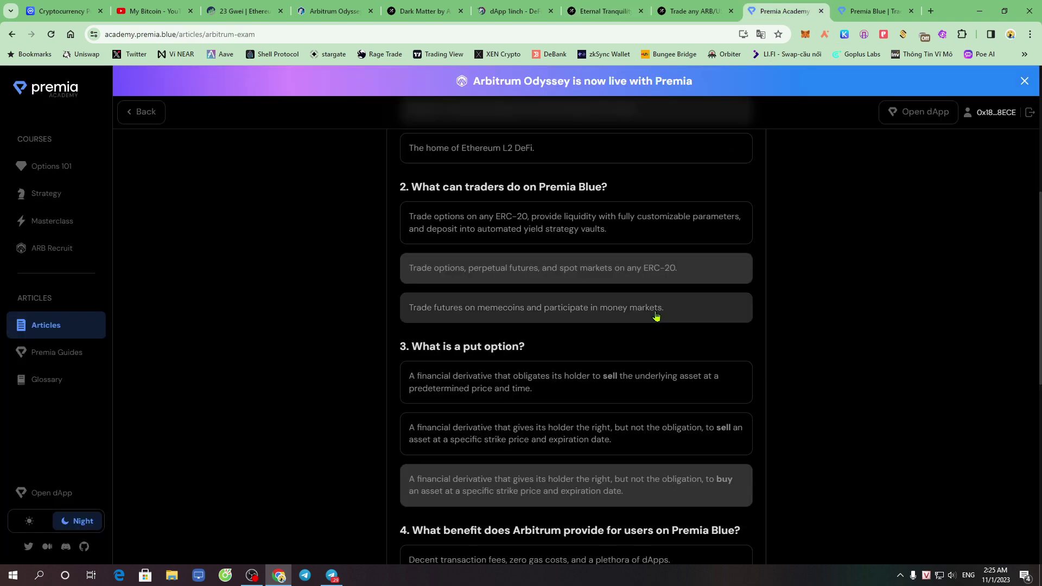
pyautogui.click(692, 11)
pyautogui.click(786, 10)
pyautogui.scroll(-9, 738, 268)
pyautogui.scroll(4, 748, 270)
pyautogui.scroll(10, 769, 277)
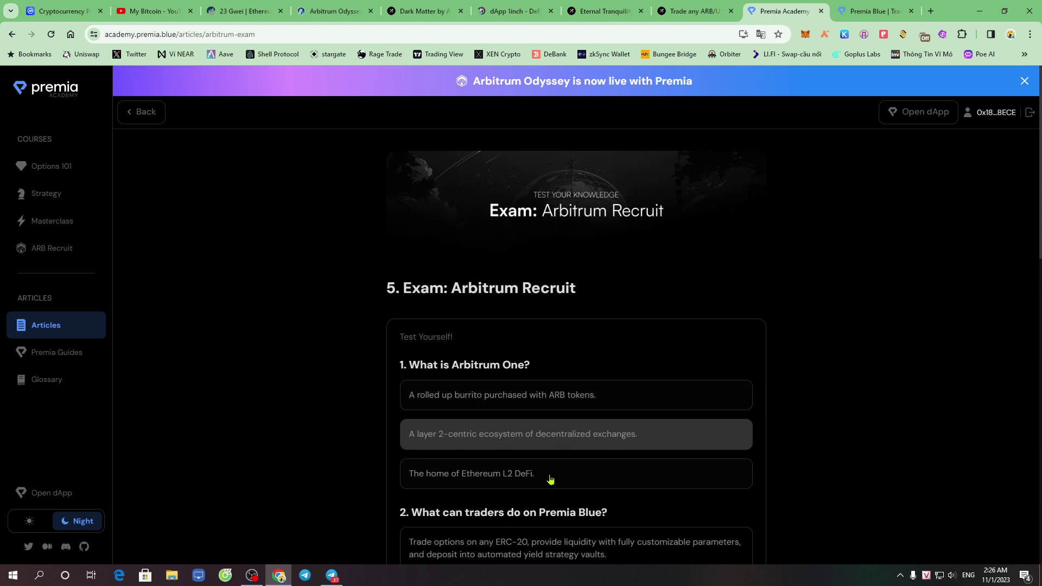
pyautogui.click(678, 478)
pyautogui.scroll(-5, 724, 453)
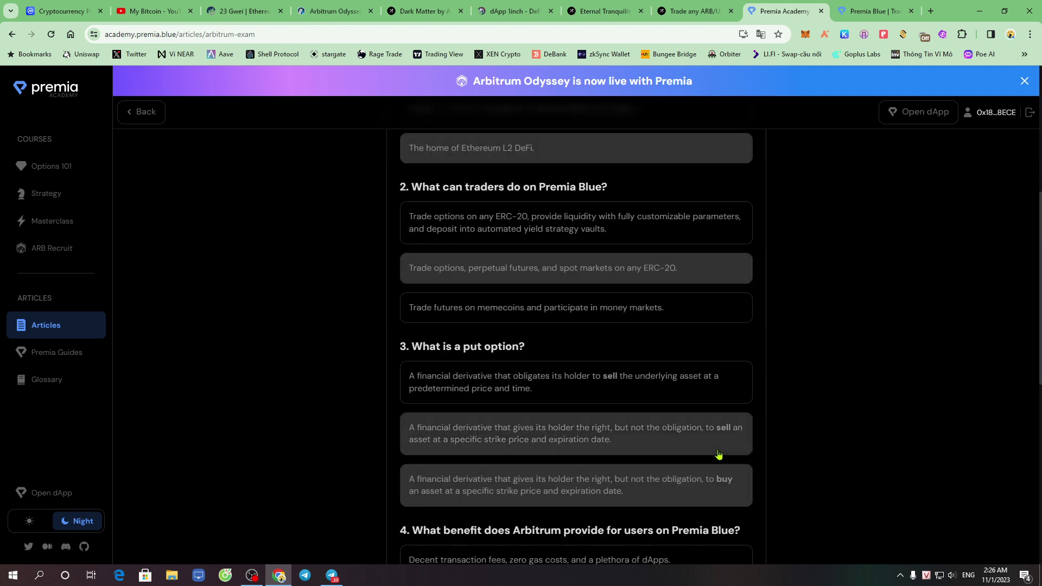